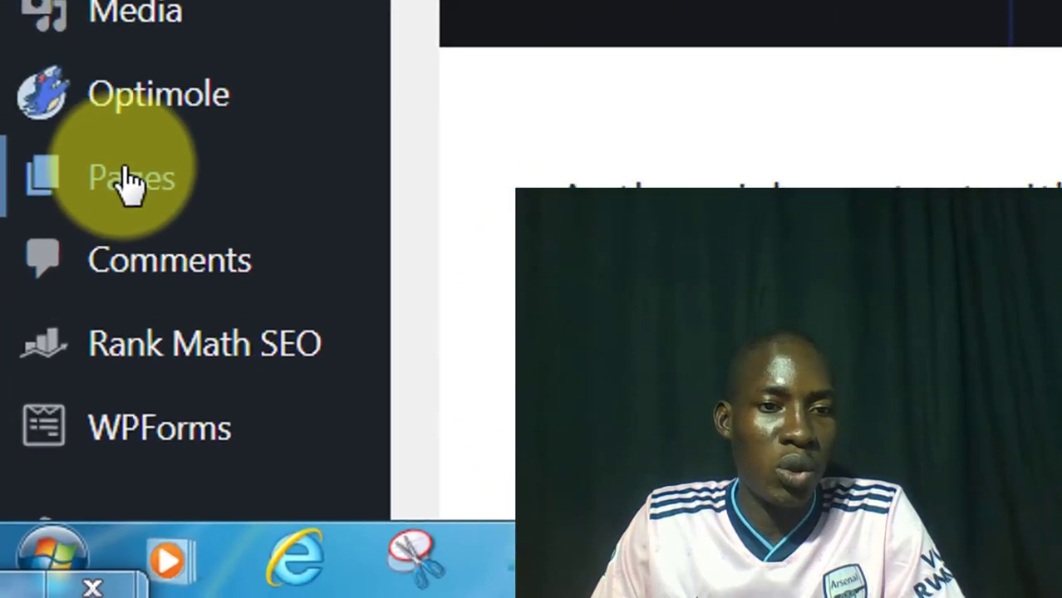
- Open the form for adding a new WordPress page in a new browser tab and switch to it
{"action": "mouse_move", "coordinate": [63, 432]}
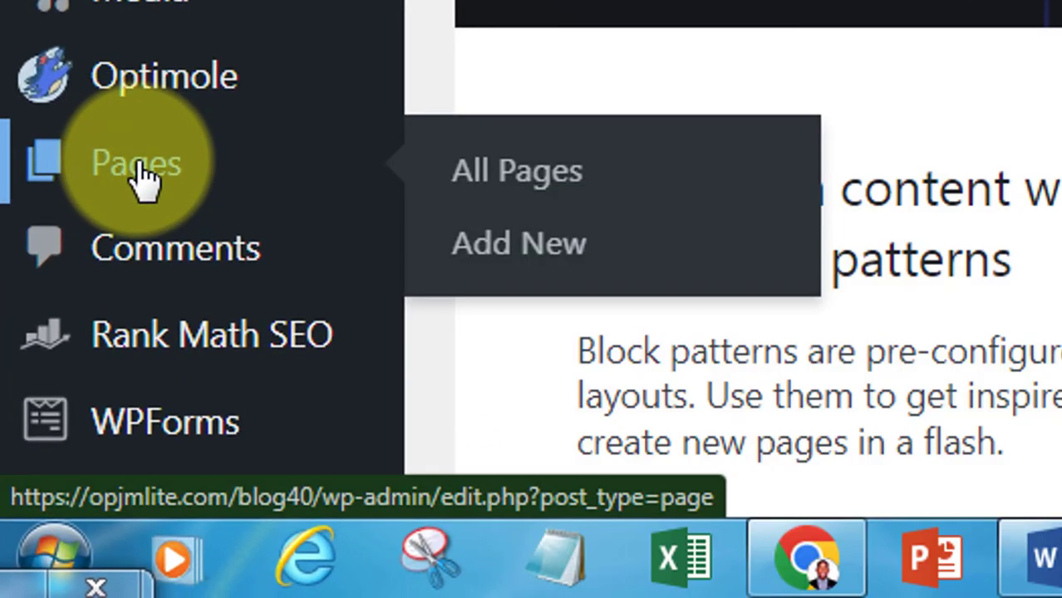
{"action": "right_click", "coordinate": [546, 259]}
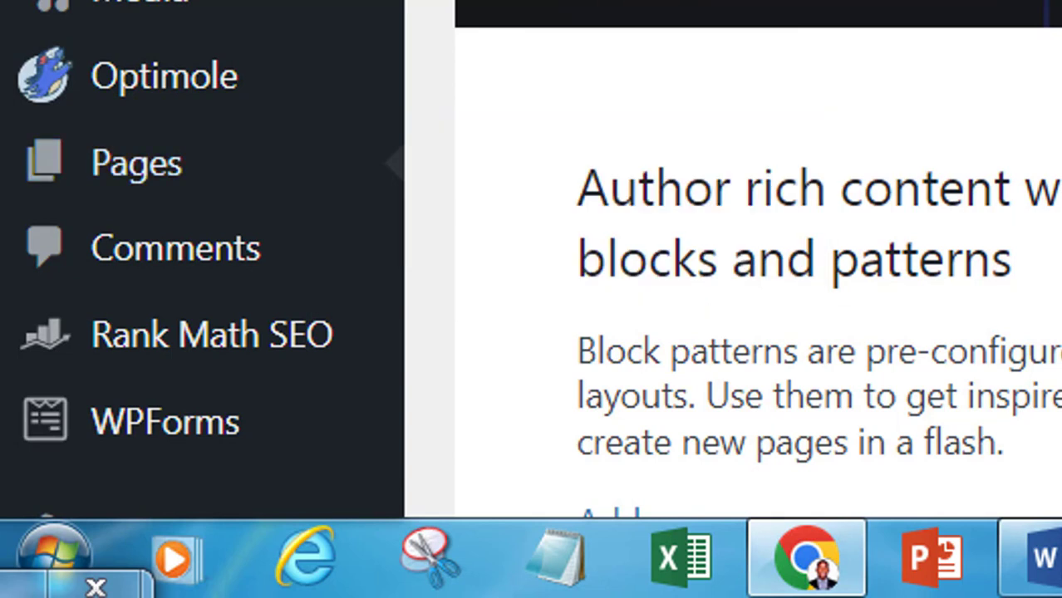
{"action": "key", "text": "ctrl+Tab"}
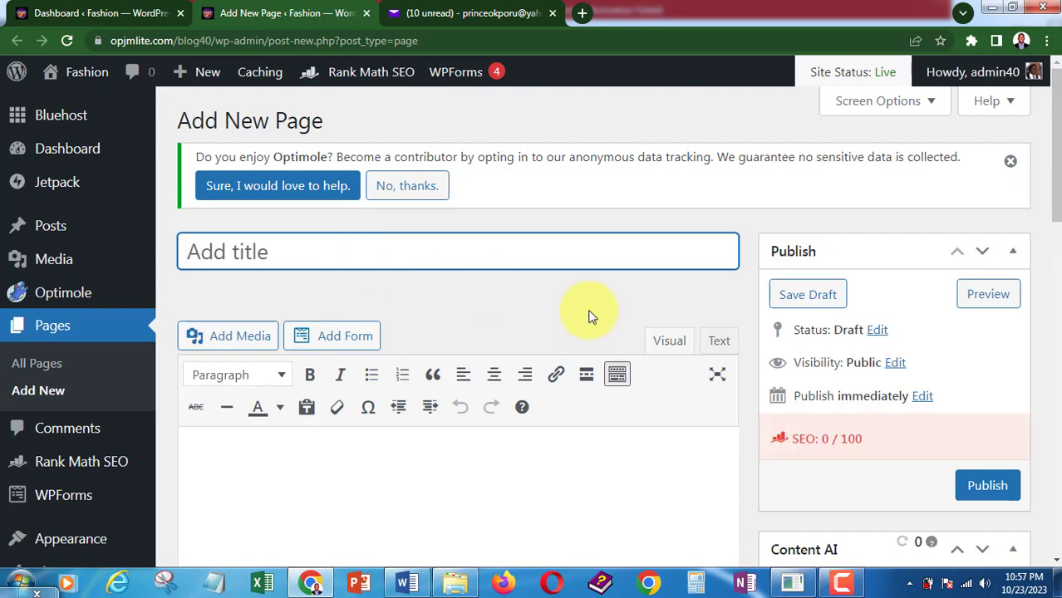
- Examine the new page's title field, content editor, publishing options and the paragraph and heading formats on offer
{"action": "scroll", "coordinate": [632, 301], "scroll_direction": "down", "scroll_amount": 2}
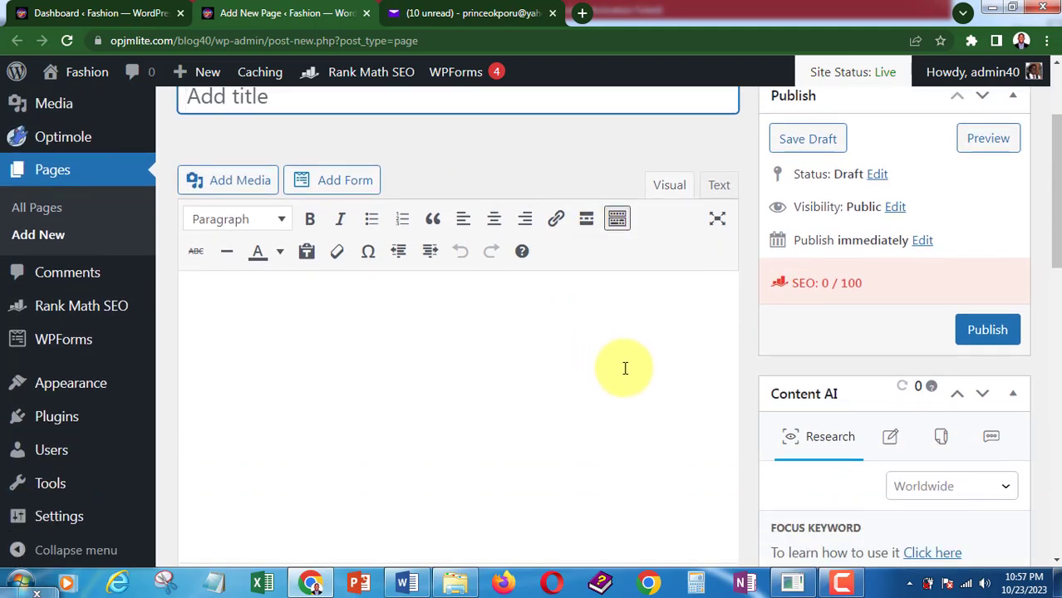
{"action": "scroll", "coordinate": [512, 363], "scroll_direction": "down", "scroll_amount": 2}
{"action": "scroll", "coordinate": [526, 356], "scroll_direction": "up", "scroll_amount": 2}
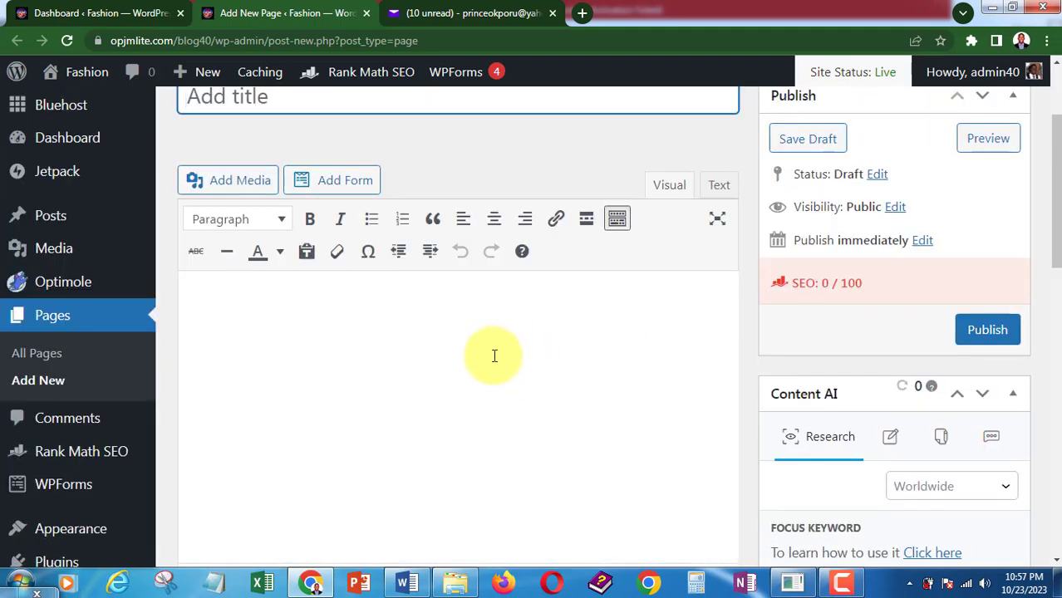
{"action": "scroll", "coordinate": [479, 325], "scroll_direction": "down", "scroll_amount": 1}
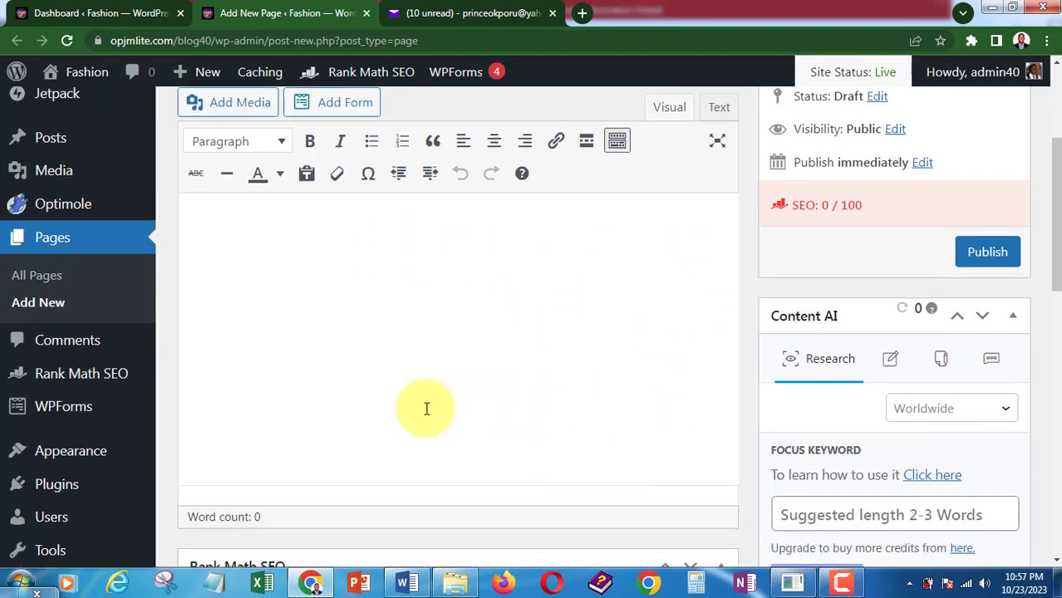
{"action": "scroll", "coordinate": [417, 397], "scroll_direction": "up", "scroll_amount": 2}
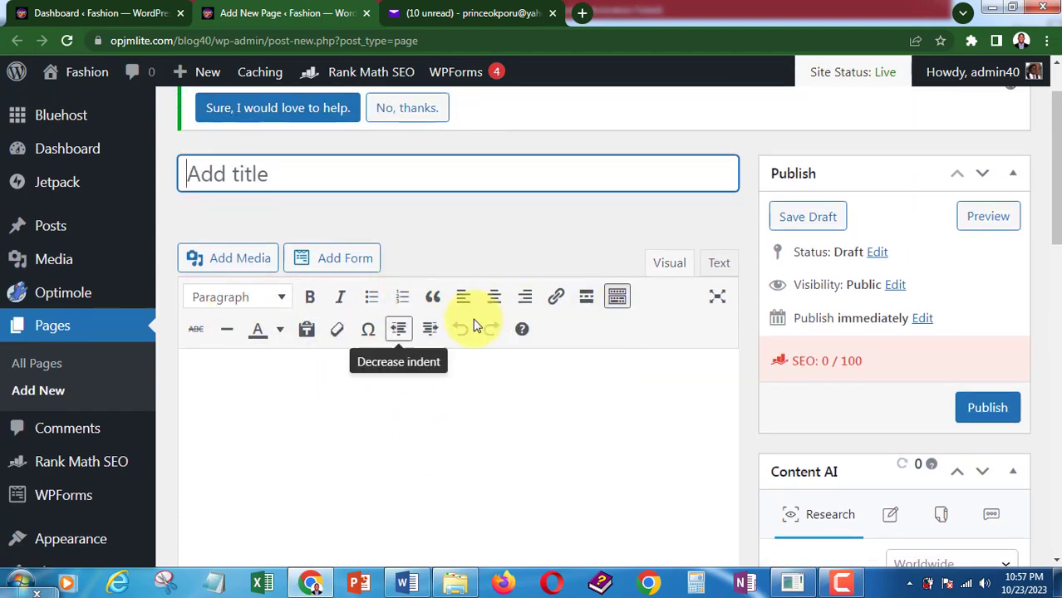
{"action": "left_click", "coordinate": [283, 300]}
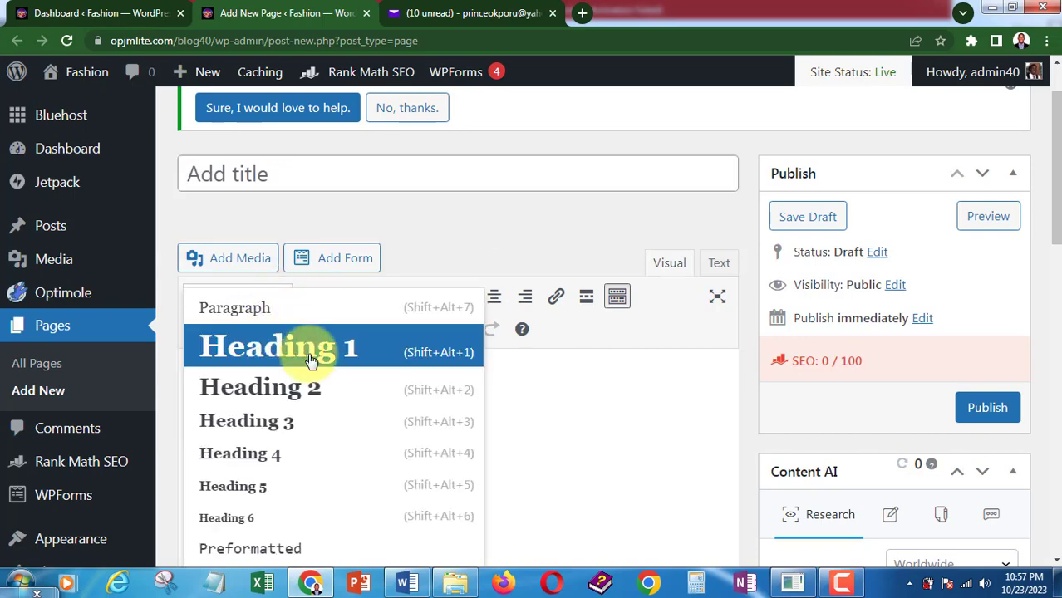
{"action": "scroll", "coordinate": [251, 489], "scroll_direction": "down", "scroll_amount": 1}
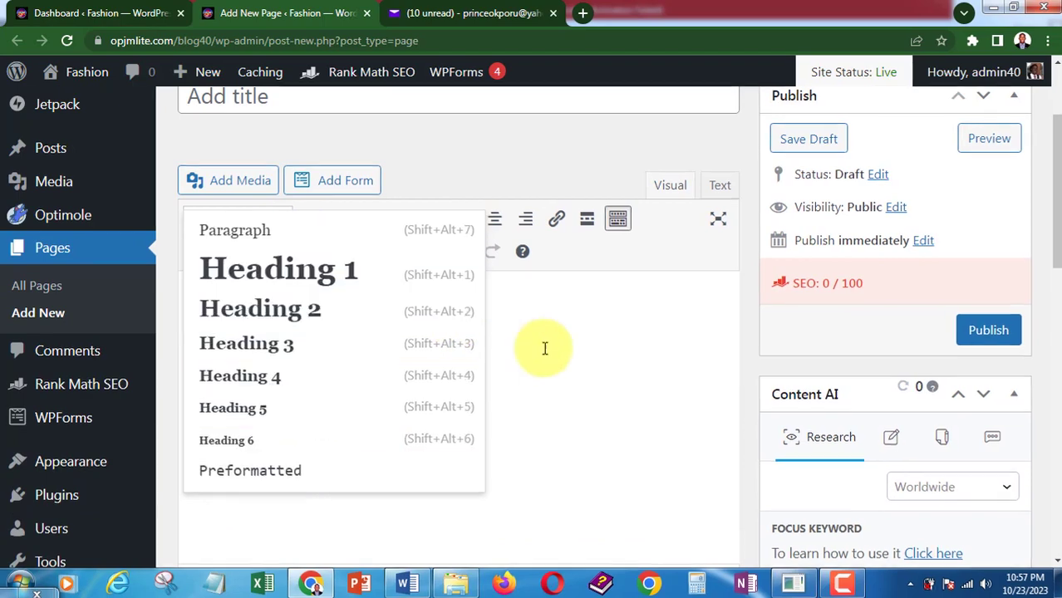
{"action": "left_click", "coordinate": [586, 351]}
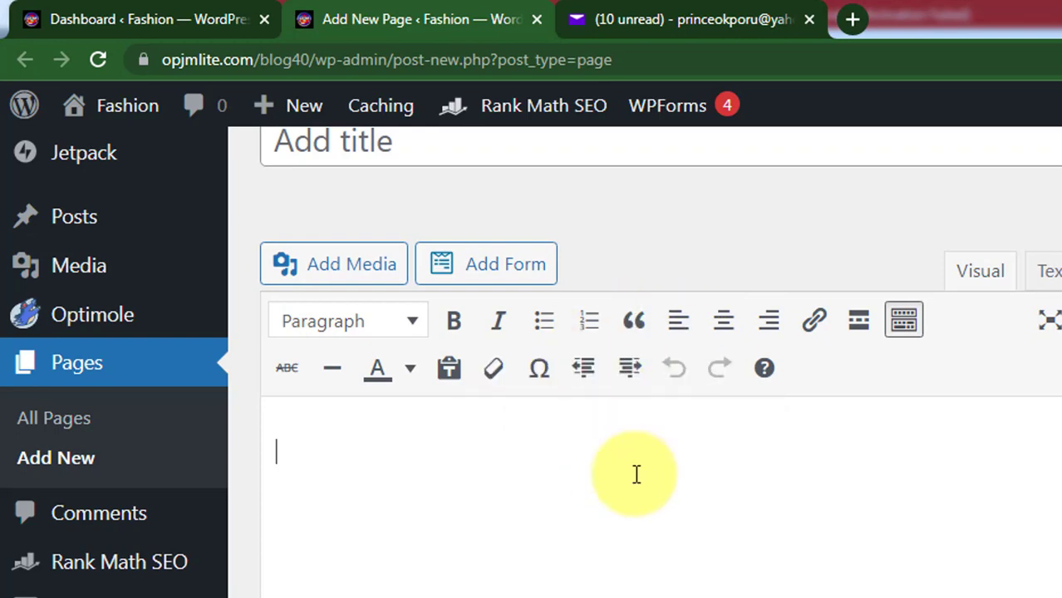
- Switch to the Word document and copy the article title "The 21st Century Fashion Trends" without its "Title:" label
{"action": "scroll", "coordinate": [649, 466], "scroll_direction": "up", "scroll_amount": 3}
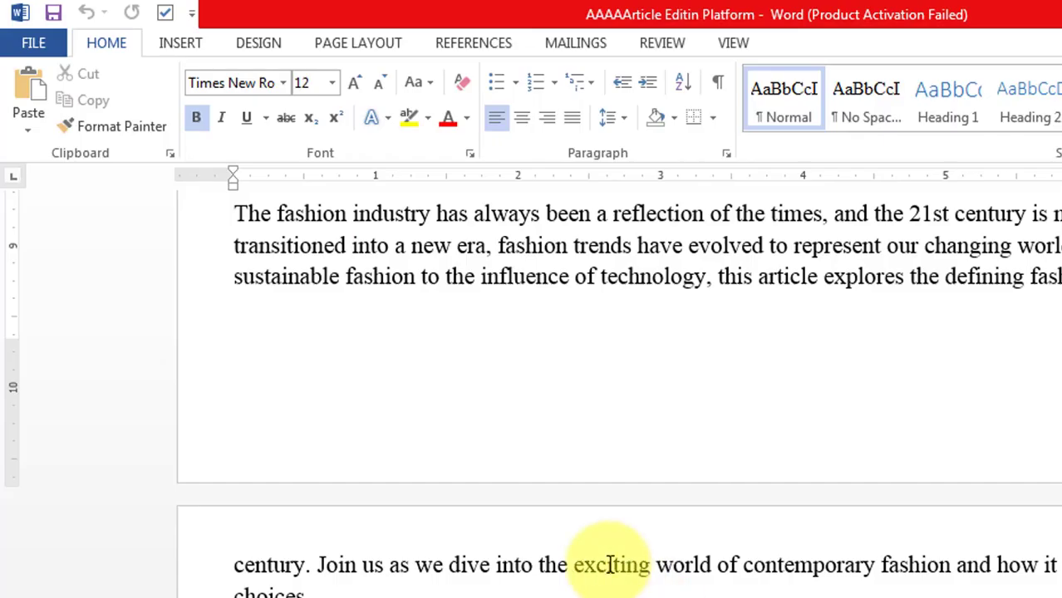
{"action": "scroll", "coordinate": [603, 532], "scroll_direction": "up", "scroll_amount": 10}
{"action": "scroll", "coordinate": [614, 521], "scroll_direction": "down", "scroll_amount": 12}
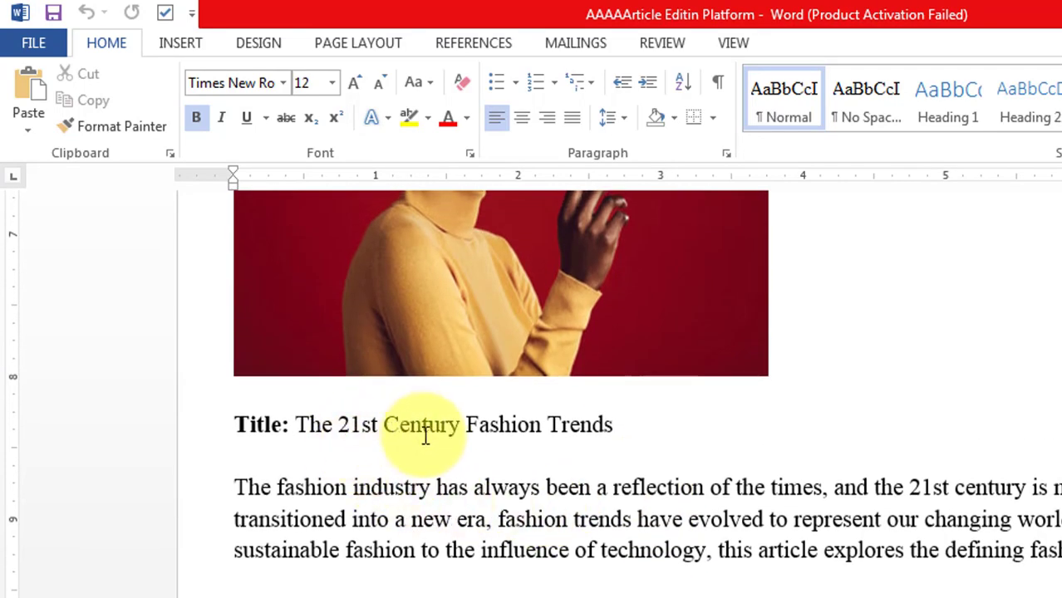
{"action": "scroll", "coordinate": [607, 449], "scroll_direction": "down", "scroll_amount": 3}
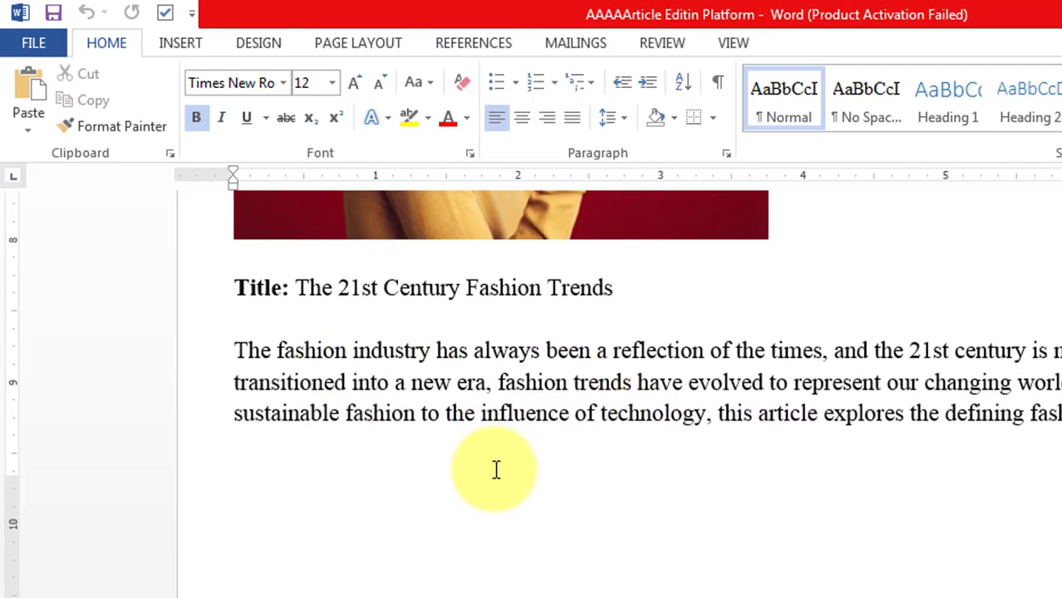
{"action": "left_click_drag", "start_coordinate": [629, 289], "coordinate": [297, 288]}
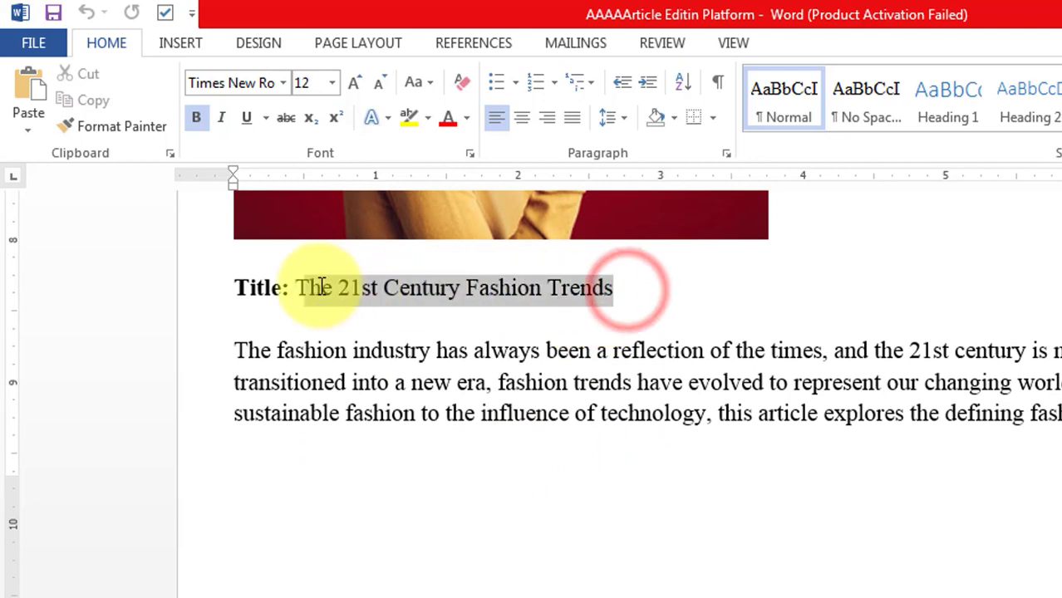
{"action": "right_click", "coordinate": [399, 300]}
{"action": "left_click", "coordinate": [478, 344]}
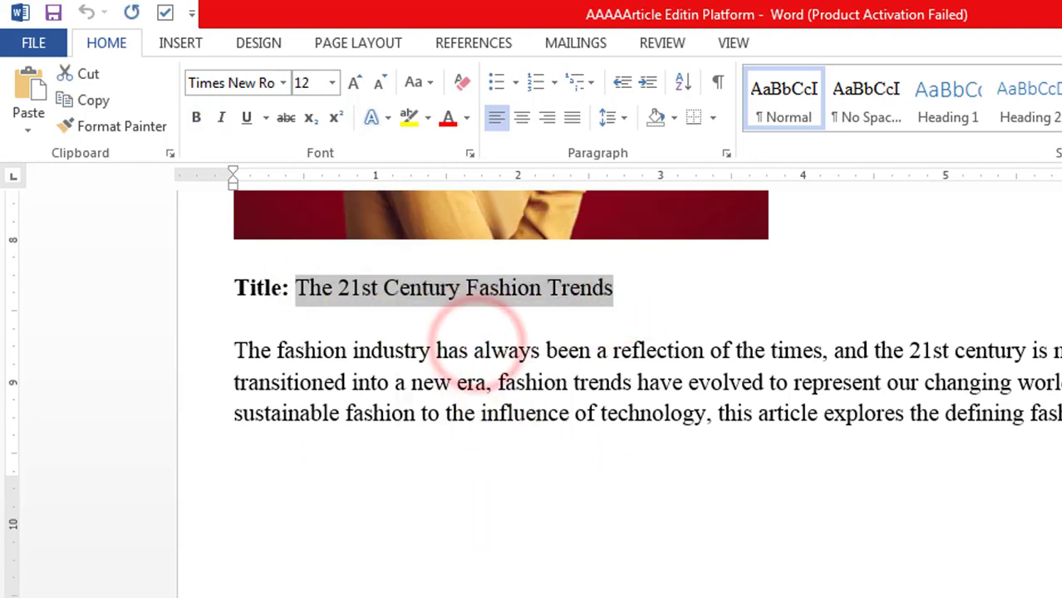
{"action": "left_click", "coordinate": [478, 344]}
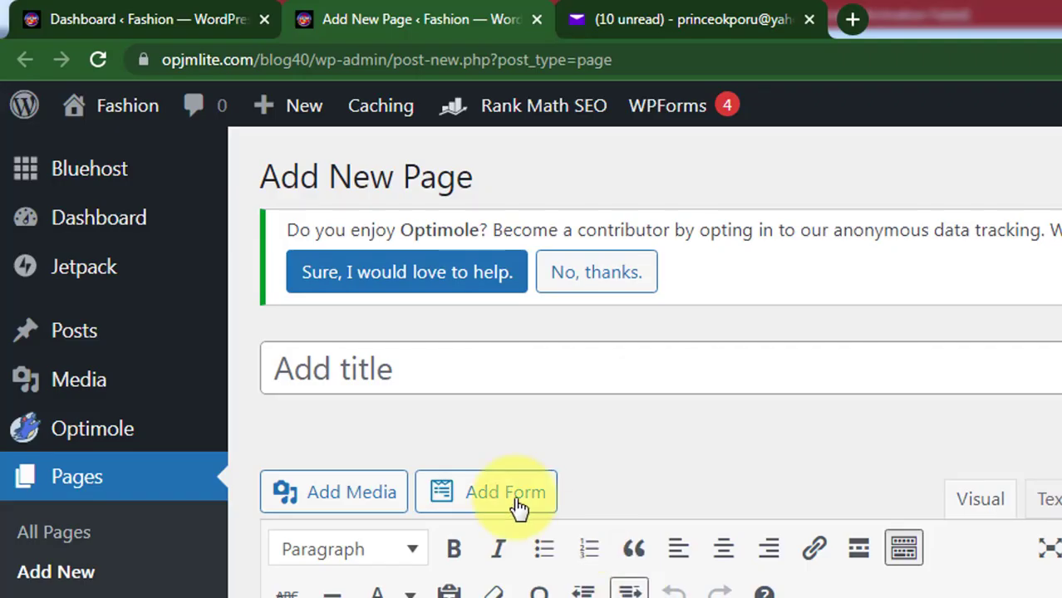
- Paste the copied title "The 21st Century Fashion Trends" into the new page's title field
{"action": "left_click", "coordinate": [379, 367]}
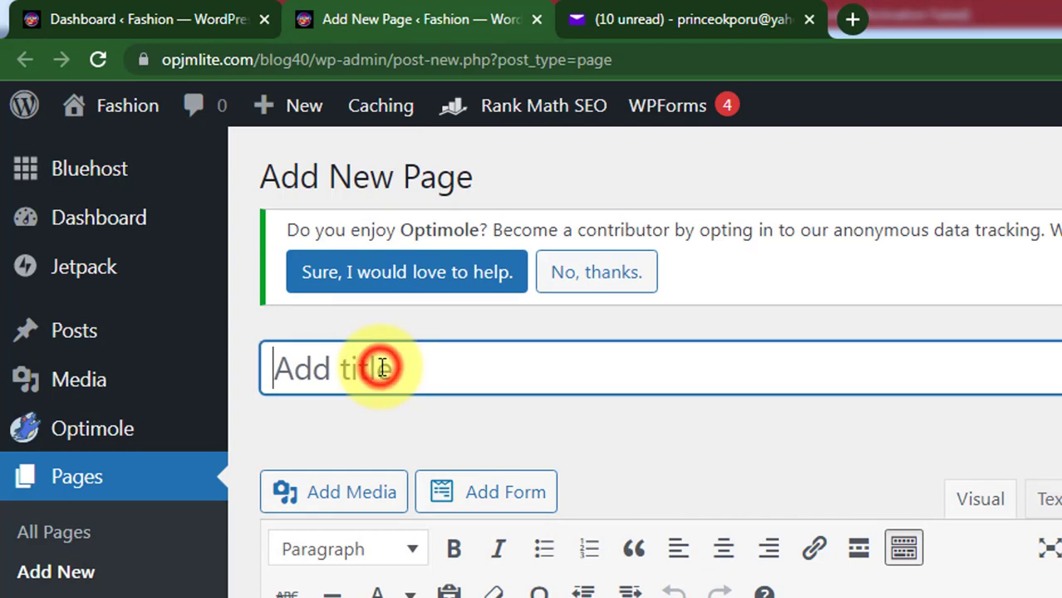
{"action": "right_click", "coordinate": [381, 366]}
{"action": "left_click", "coordinate": [438, 508]}
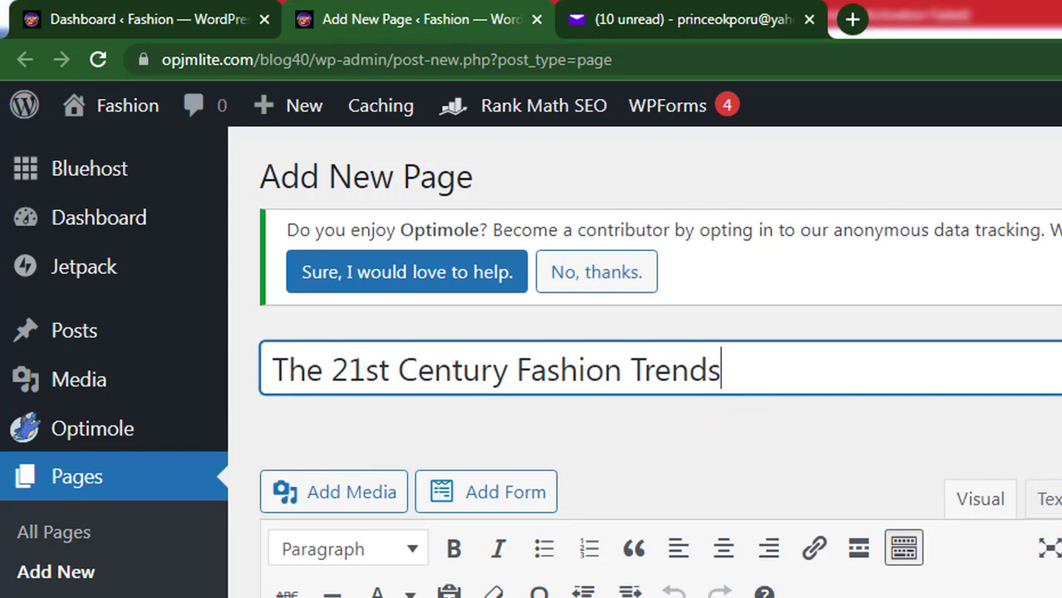
- Switch to the Word document and copy the article body from the introduction to the closing paragraph above the Meta Description
{"action": "key", "text": "alt+Tab"}
{"action": "left_click_drag", "start_coordinate": [230, 351], "coordinate": [705, 312]}
{"action": "right_click", "coordinate": [627, 243]}
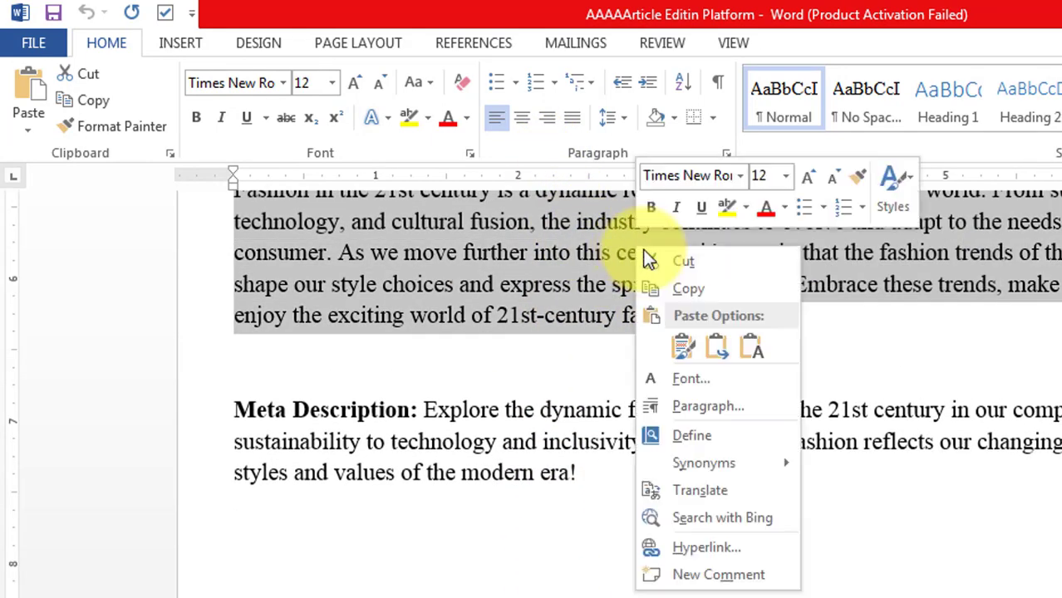
{"action": "left_click", "coordinate": [703, 287]}
- Return to the WordPress page in the browser and paste the copied article body into the content editor
{"action": "key", "text": "alt+Tab"}
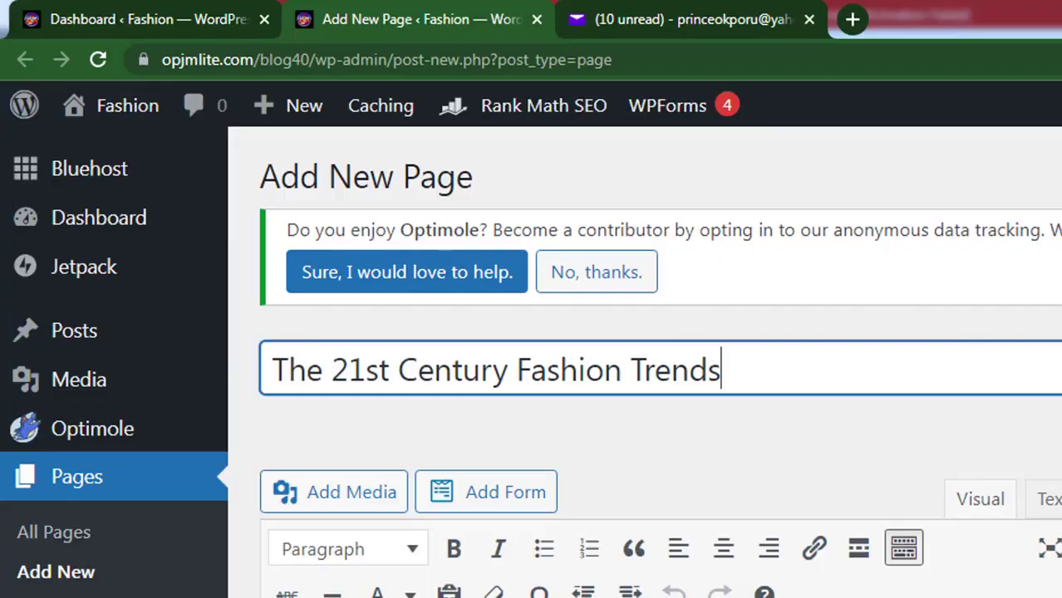
{"action": "scroll", "coordinate": [343, 462], "scroll_direction": "down", "scroll_amount": 3}
{"action": "left_click", "coordinate": [315, 339]}
{"action": "right_click", "coordinate": [300, 338]}
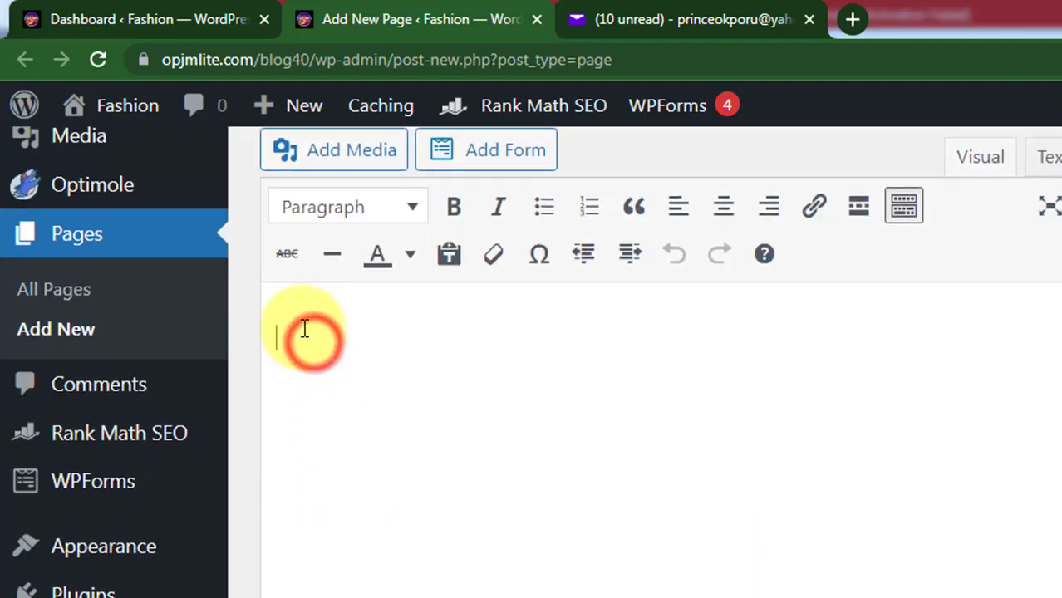
{"action": "left_click", "coordinate": [370, 475]}
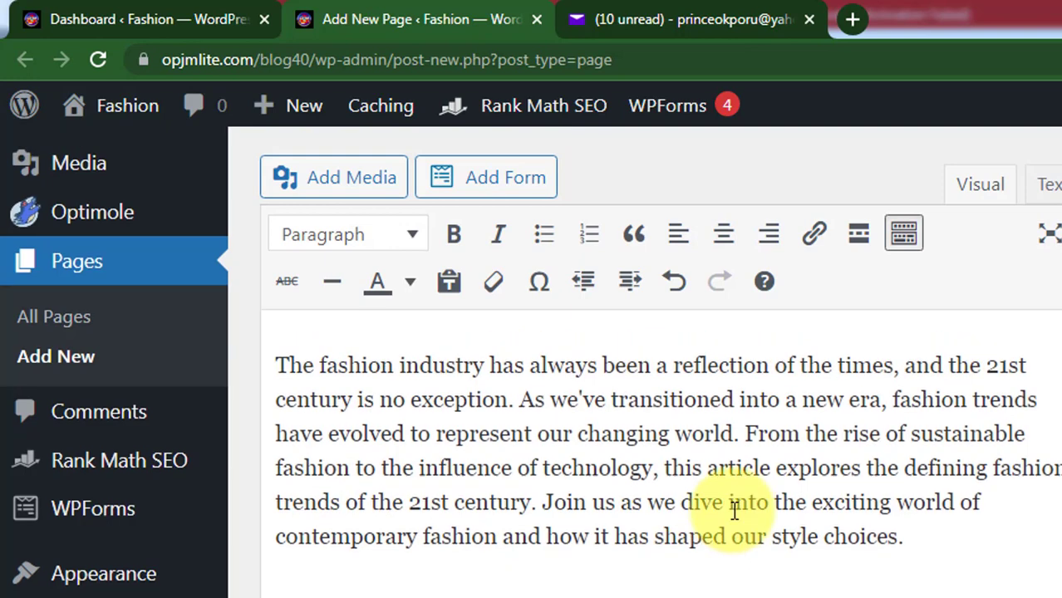
{"action": "scroll", "coordinate": [734, 505], "scroll_direction": "up", "scroll_amount": 3}
{"action": "left_click", "coordinate": [675, 511]}
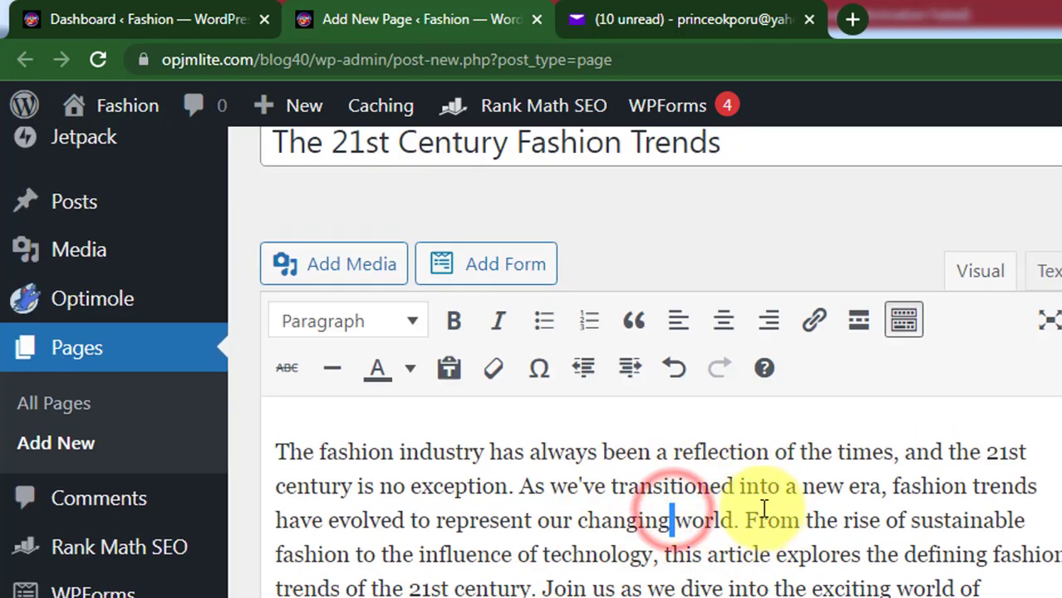
{"action": "left_click", "coordinate": [796, 519]}
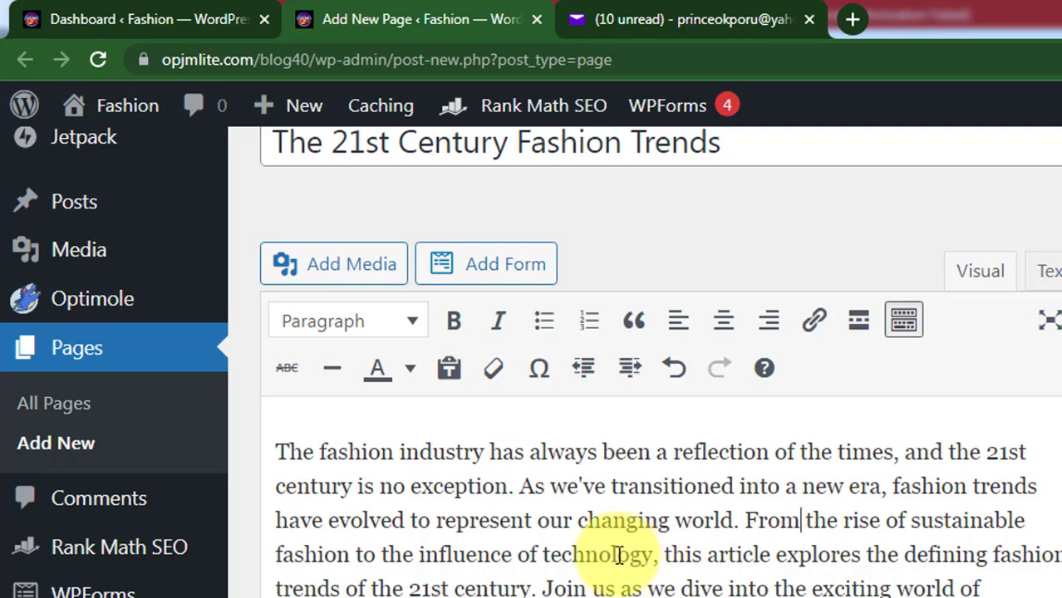
{"action": "key", "text": "ctrl+a"}
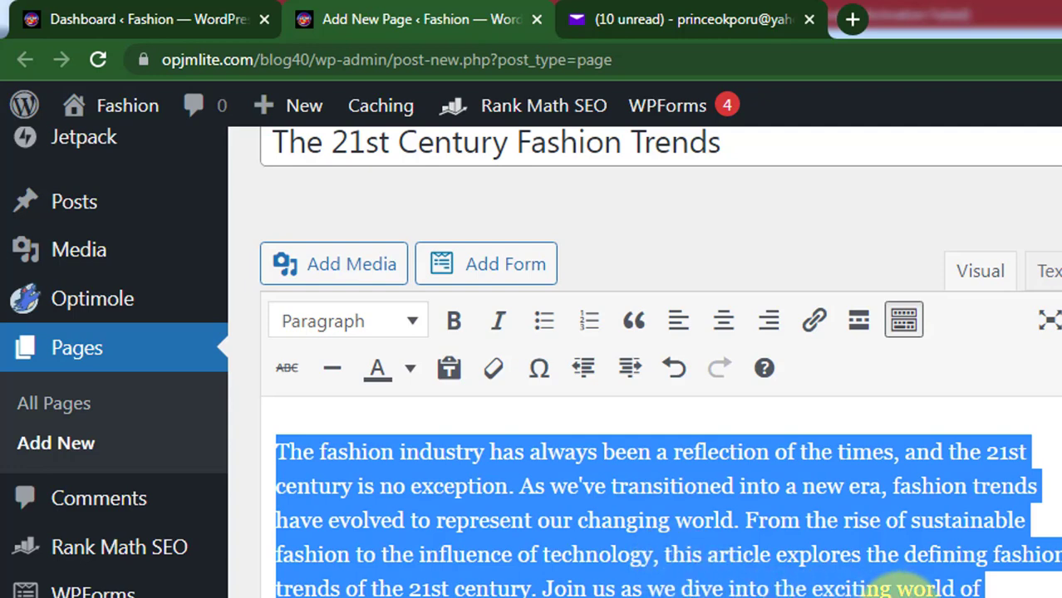
{"action": "left_click", "coordinate": [918, 597]}
{"action": "left_click", "coordinate": [885, 528]}
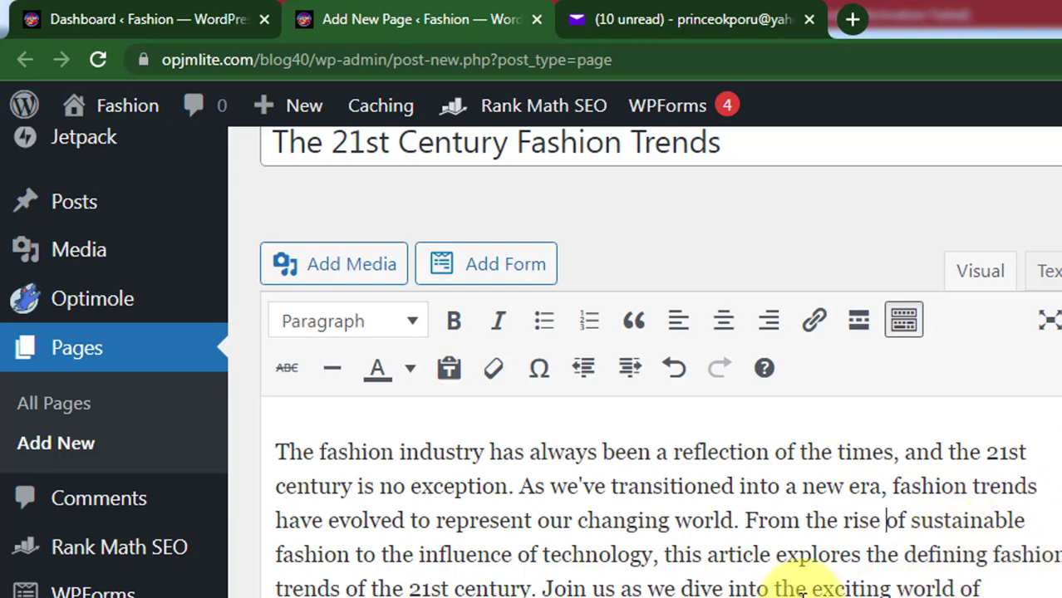
- Review the pasted article's numbered headings and paragraphs in the content editor, from the sustainability section onward
{"action": "scroll", "coordinate": [625, 592], "scroll_direction": "down", "scroll_amount": 2}
{"action": "scroll", "coordinate": [695, 595], "scroll_direction": "down", "scroll_amount": 1}
{"action": "left_click_drag", "start_coordinate": [658, 510], "coordinate": [708, 577]}
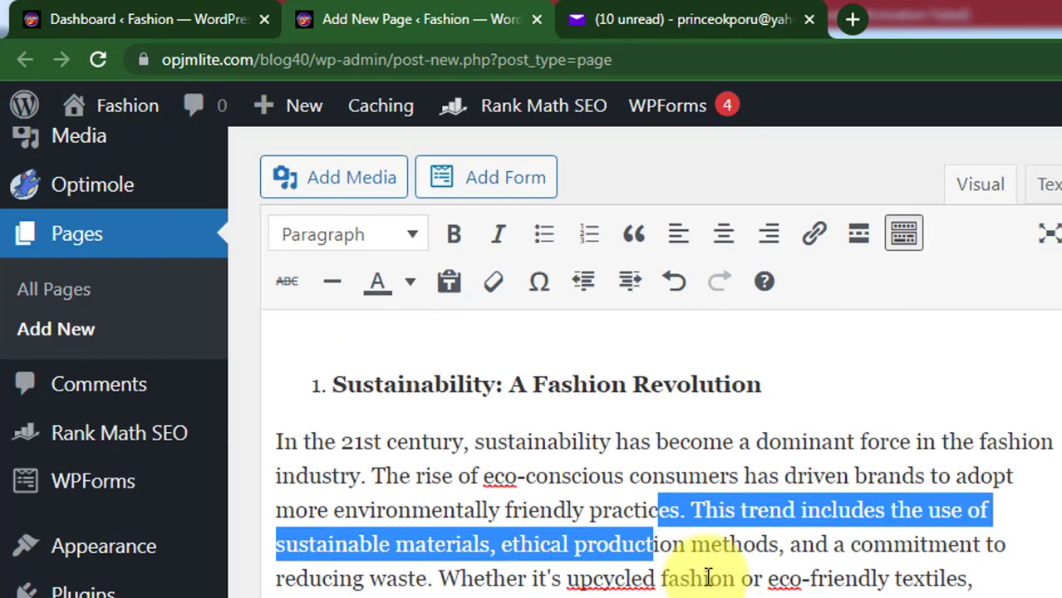
{"action": "scroll", "coordinate": [723, 549], "scroll_direction": "down", "scroll_amount": 1}
{"action": "left_click", "coordinate": [749, 472]}
{"action": "scroll", "coordinate": [915, 482], "scroll_direction": "down", "scroll_amount": 1}
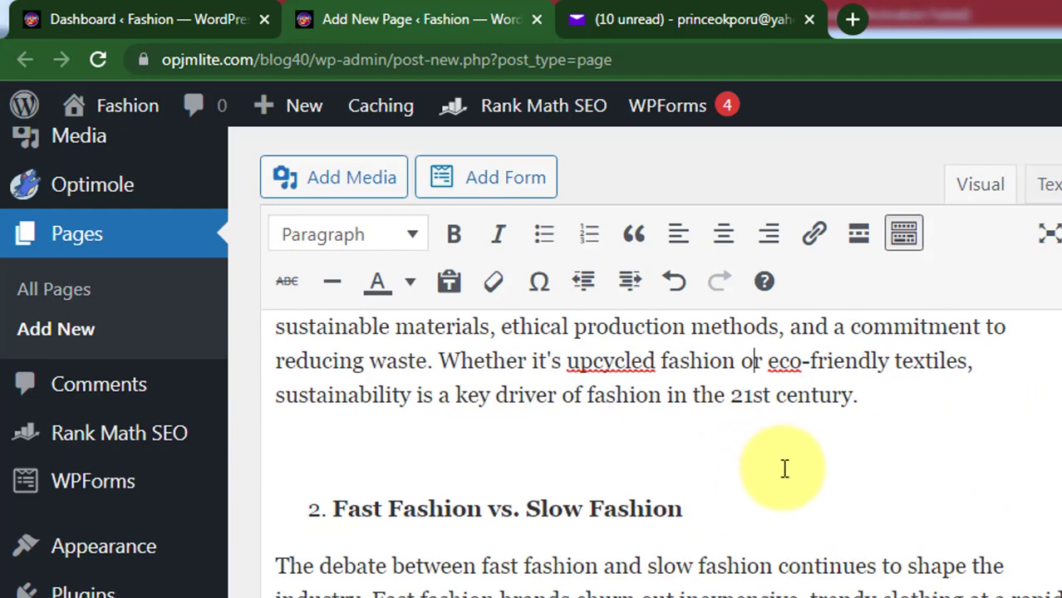
{"action": "scroll", "coordinate": [831, 466], "scroll_direction": "down", "scroll_amount": 1}
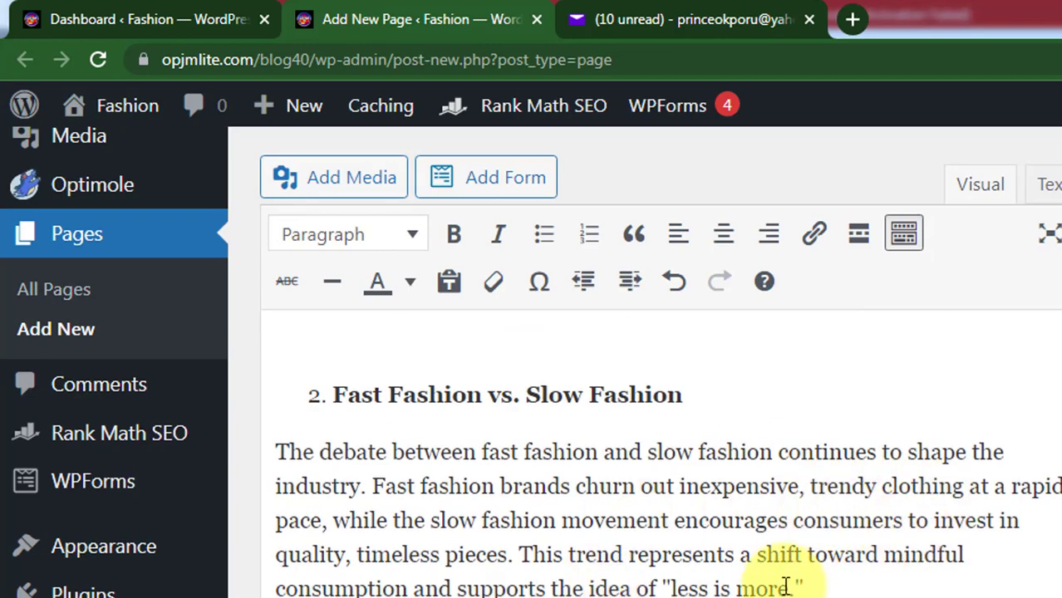
{"action": "scroll", "coordinate": [786, 586], "scroll_direction": "down", "scroll_amount": 4}
{"action": "scroll", "coordinate": [677, 582], "scroll_direction": "up", "scroll_amount": 4}
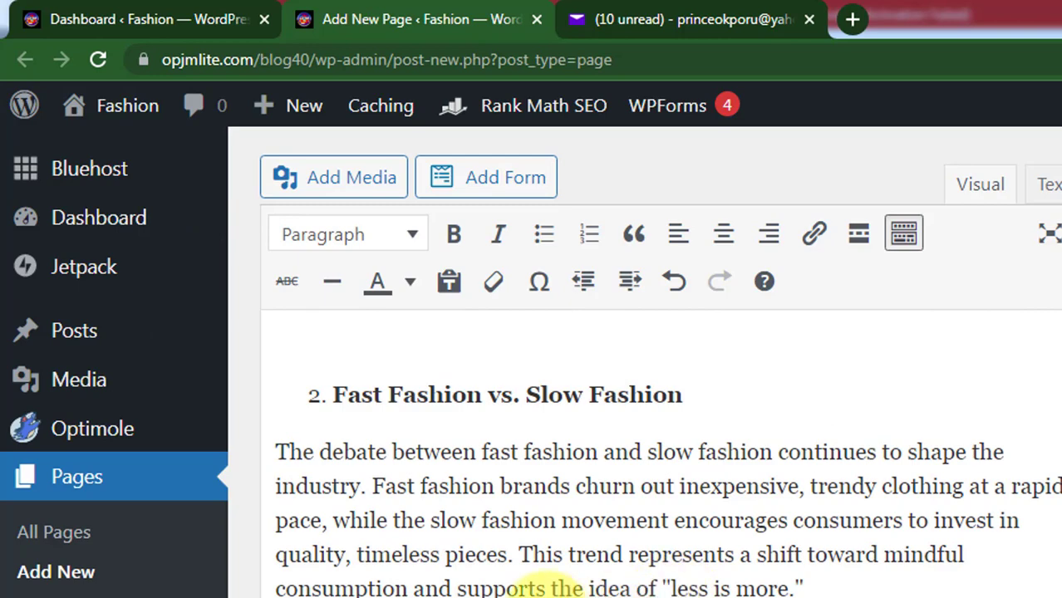
{"action": "scroll", "coordinate": [549, 590], "scroll_direction": "up", "scroll_amount": 5}
{"action": "scroll", "coordinate": [615, 586], "scroll_direction": "up", "scroll_amount": 5}
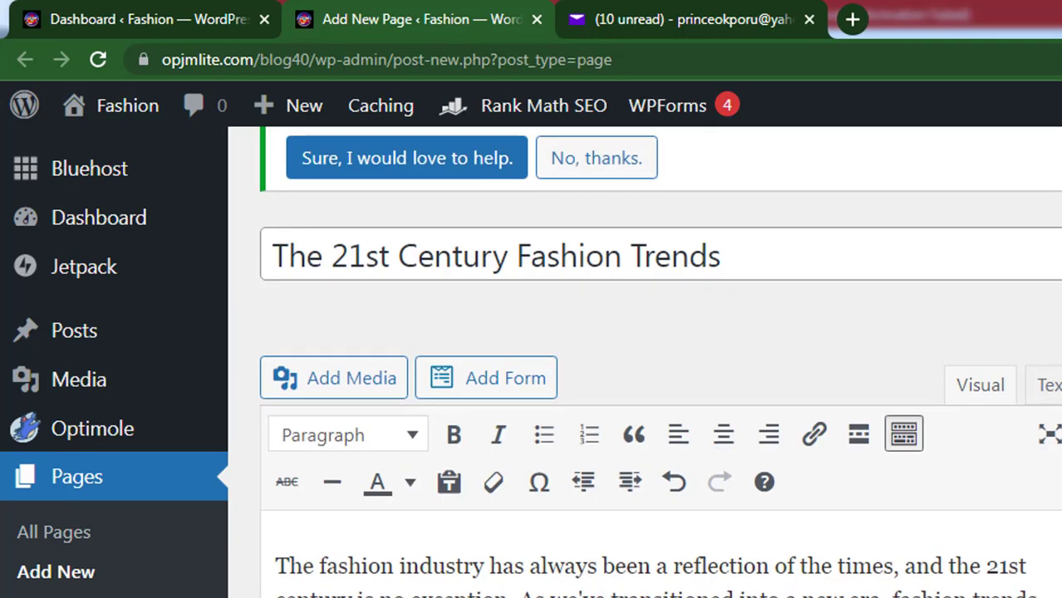
- Set the text colour of the entire article body to black
{"action": "key", "text": "ctrl+a"}
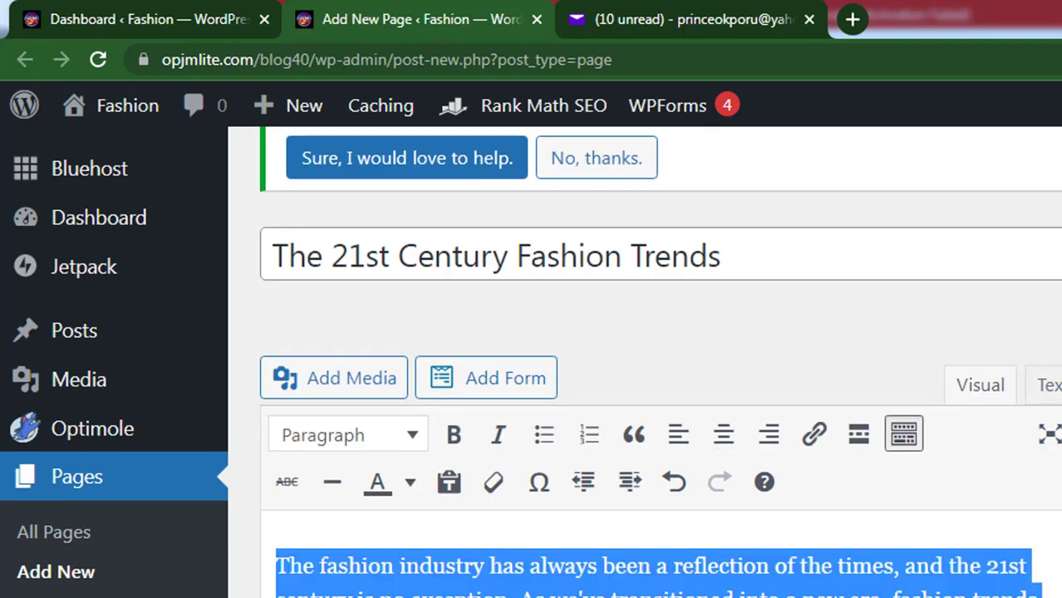
{"action": "left_click", "coordinate": [413, 484]}
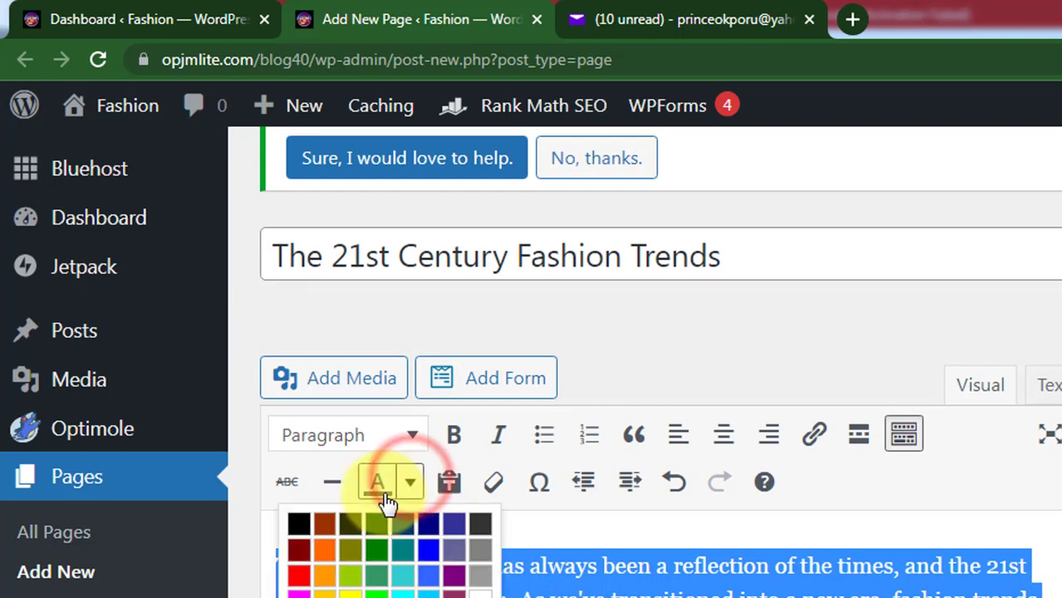
{"action": "left_click", "coordinate": [299, 525]}
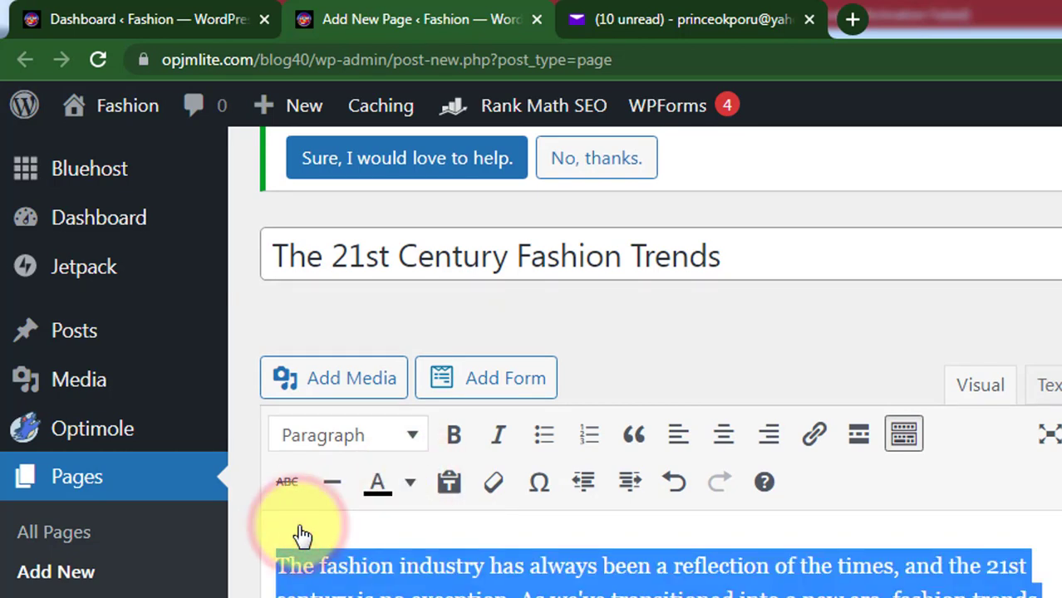
{"action": "left_click", "coordinate": [551, 595]}
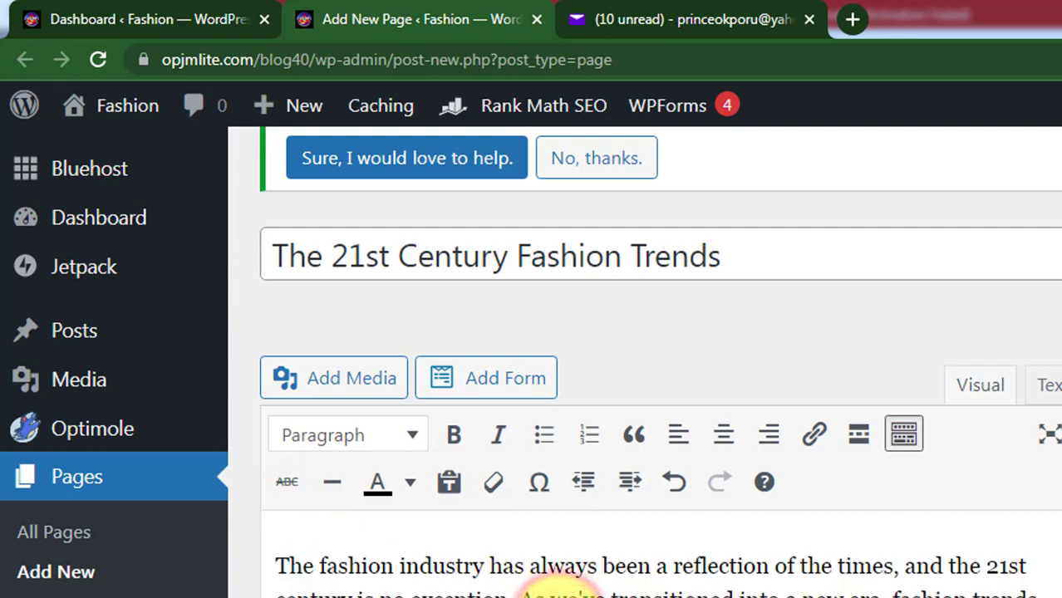
- Format the first numbered heading, "Sustainability: A Fashion Revolution", as Heading 3
{"action": "scroll", "coordinate": [598, 582], "scroll_direction": "up", "scroll_amount": 2}
{"action": "scroll", "coordinate": [687, 581], "scroll_direction": "down", "scroll_amount": 10}
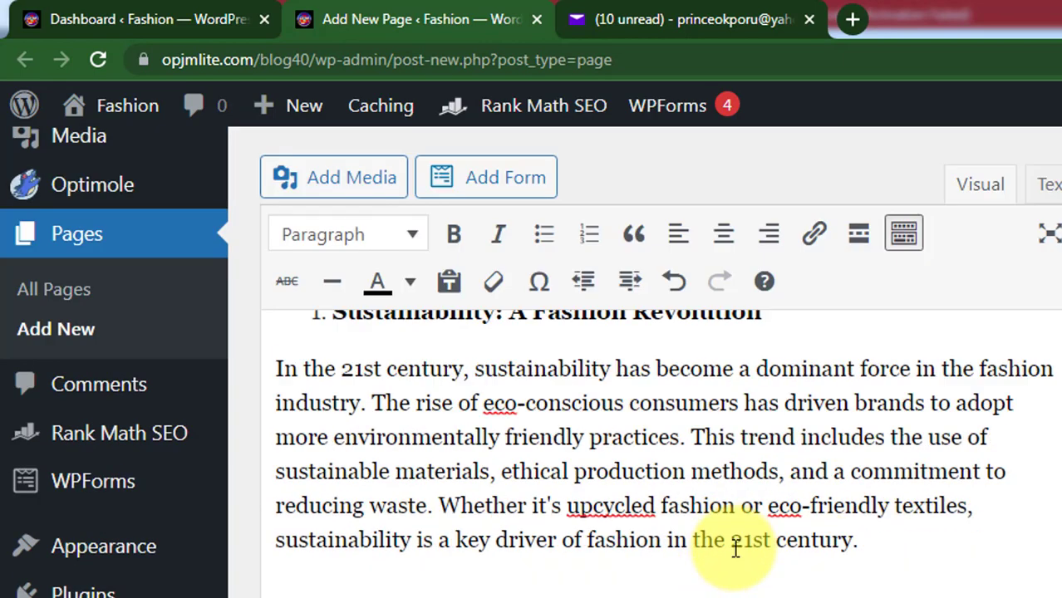
{"action": "scroll", "coordinate": [786, 541], "scroll_direction": "down", "scroll_amount": 15}
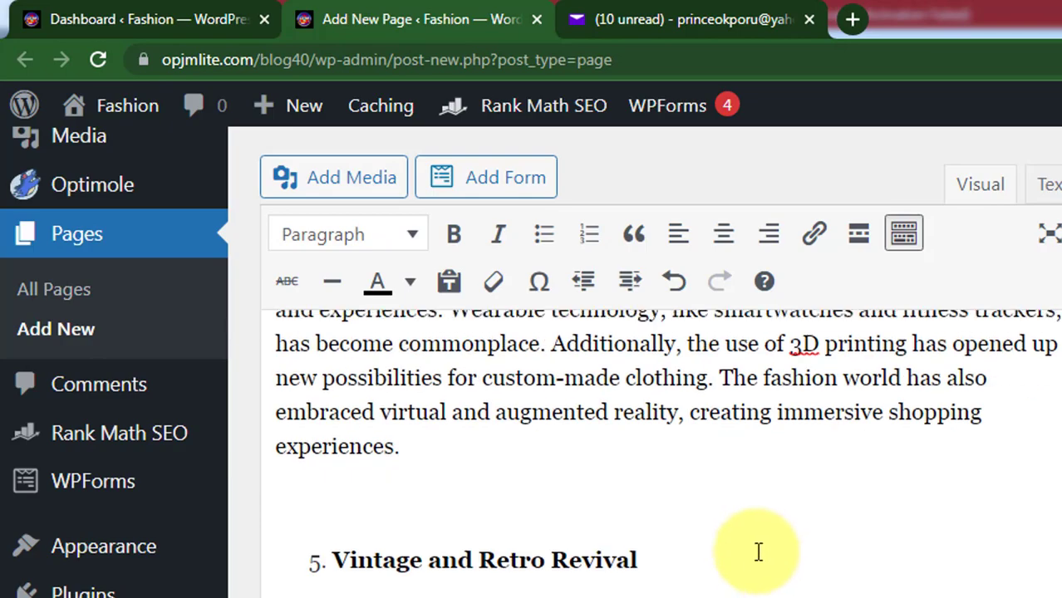
{"action": "scroll", "coordinate": [565, 573], "scroll_direction": "up", "scroll_amount": 20}
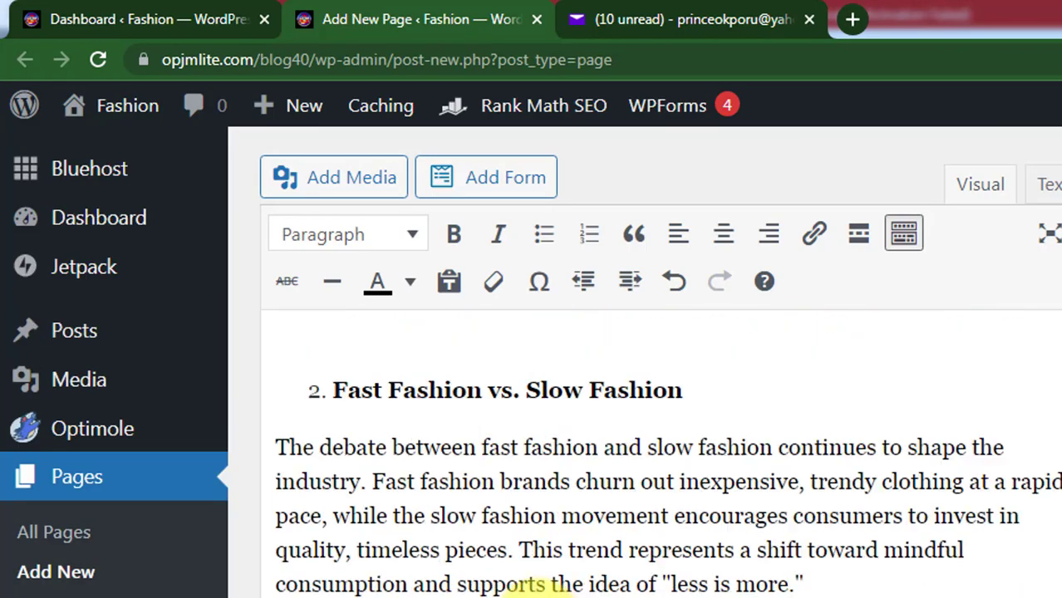
{"action": "scroll", "coordinate": [557, 586], "scroll_direction": "up", "scroll_amount": 5}
{"action": "scroll", "coordinate": [570, 582], "scroll_direction": "down", "scroll_amount": 5}
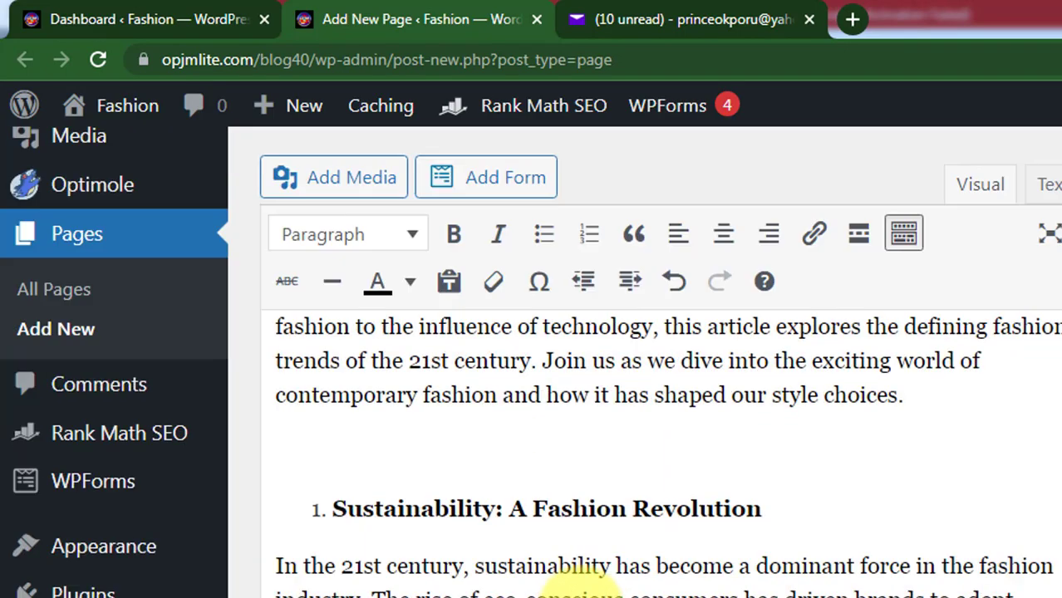
{"action": "scroll", "coordinate": [582, 589], "scroll_direction": "up", "scroll_amount": 1}
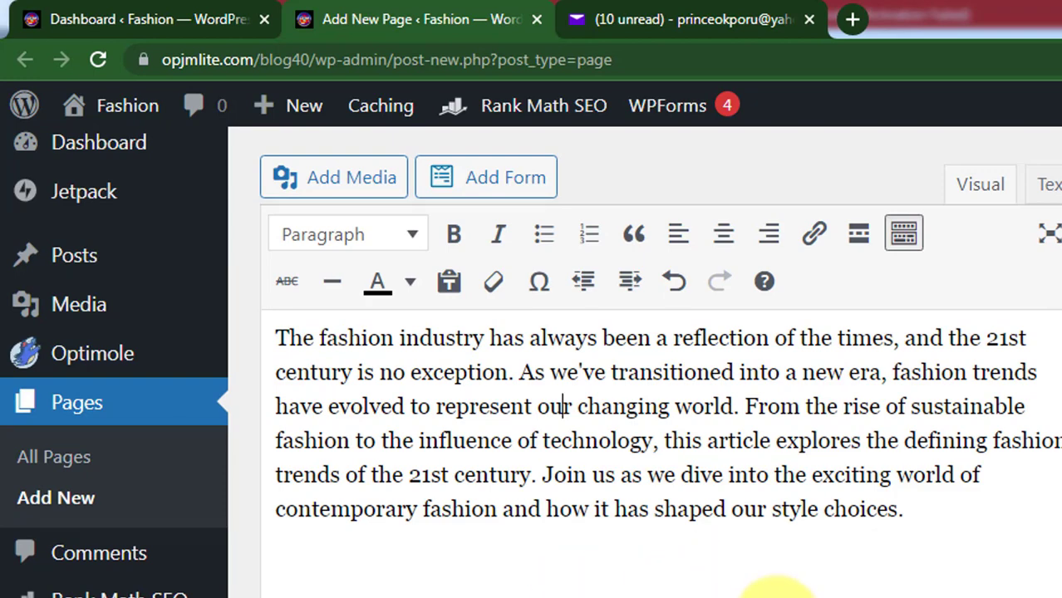
{"action": "left_click", "coordinate": [777, 595]}
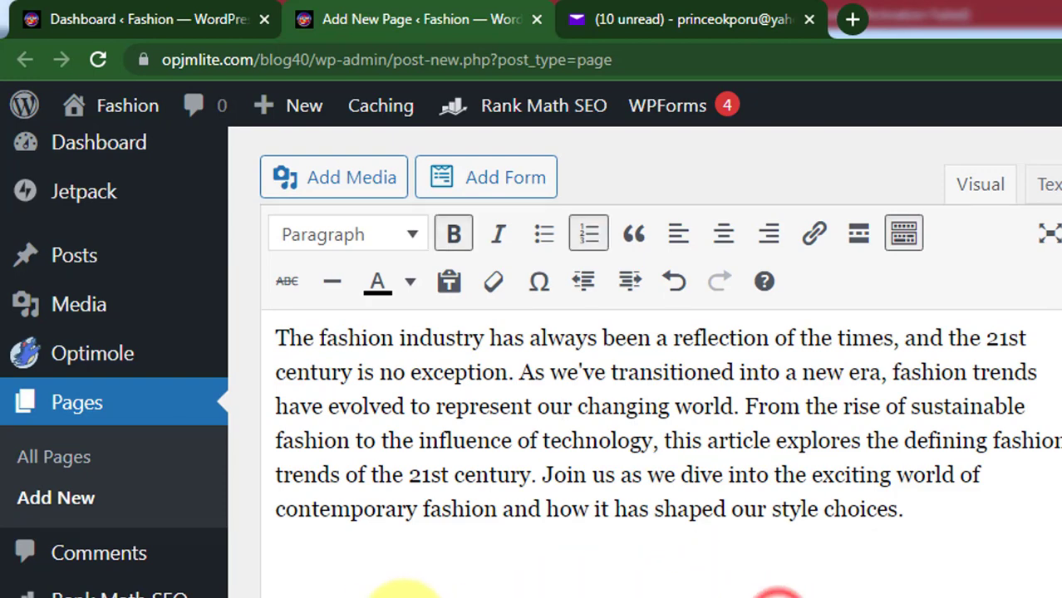
{"action": "left_click", "coordinate": [405, 234]}
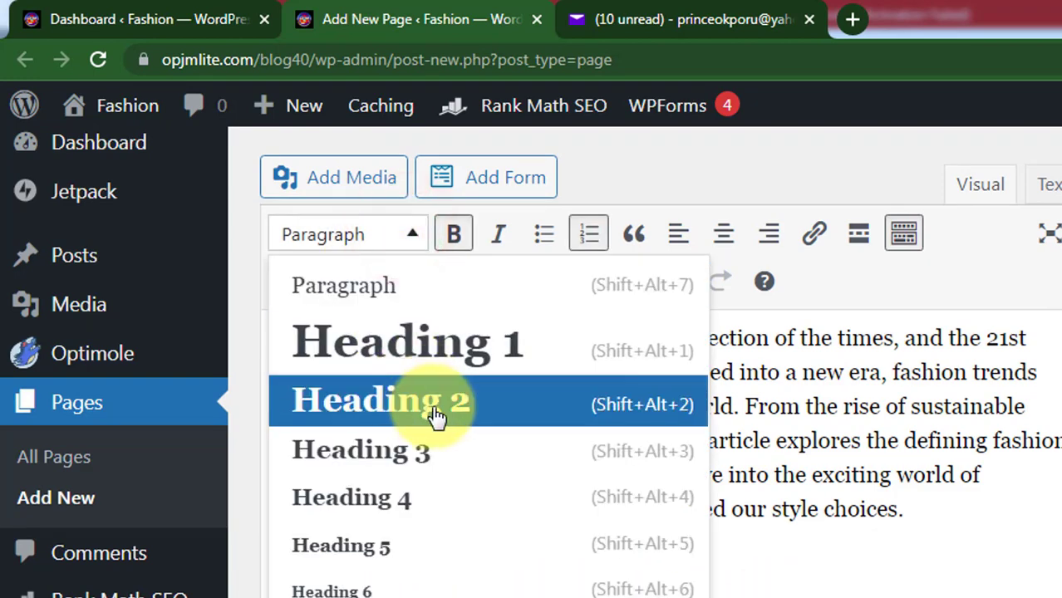
{"action": "left_click", "coordinate": [430, 460]}
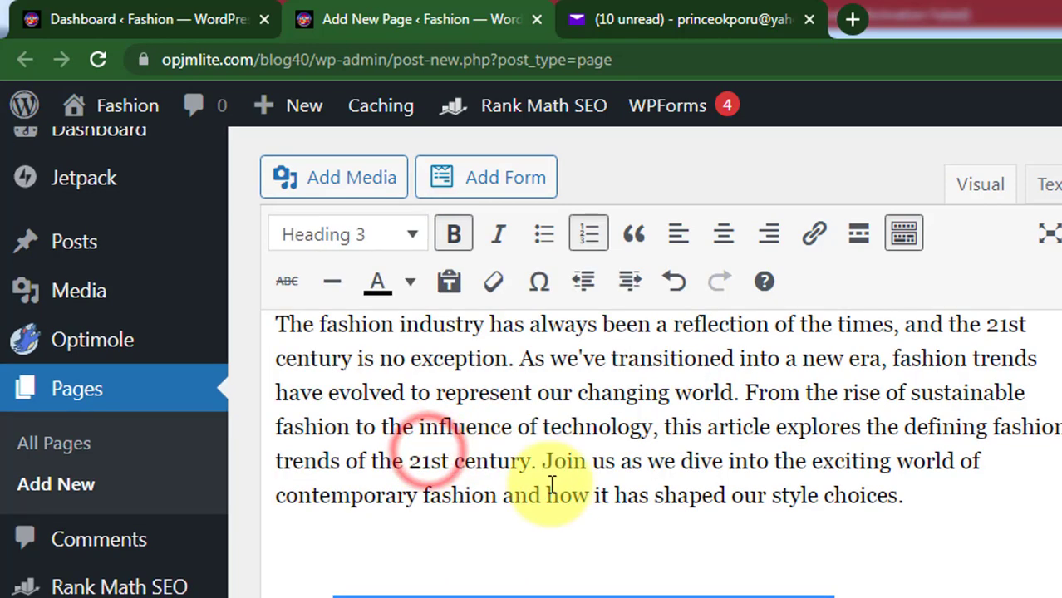
- Format the second numbered heading, "Fast Fashion vs. Slow Fashion", as Heading 4
{"action": "scroll", "coordinate": [532, 491], "scroll_direction": "down", "scroll_amount": 10}
{"action": "left_click", "coordinate": [692, 390]}
{"action": "left_click_drag", "start_coordinate": [693, 390], "coordinate": [278, 396]}
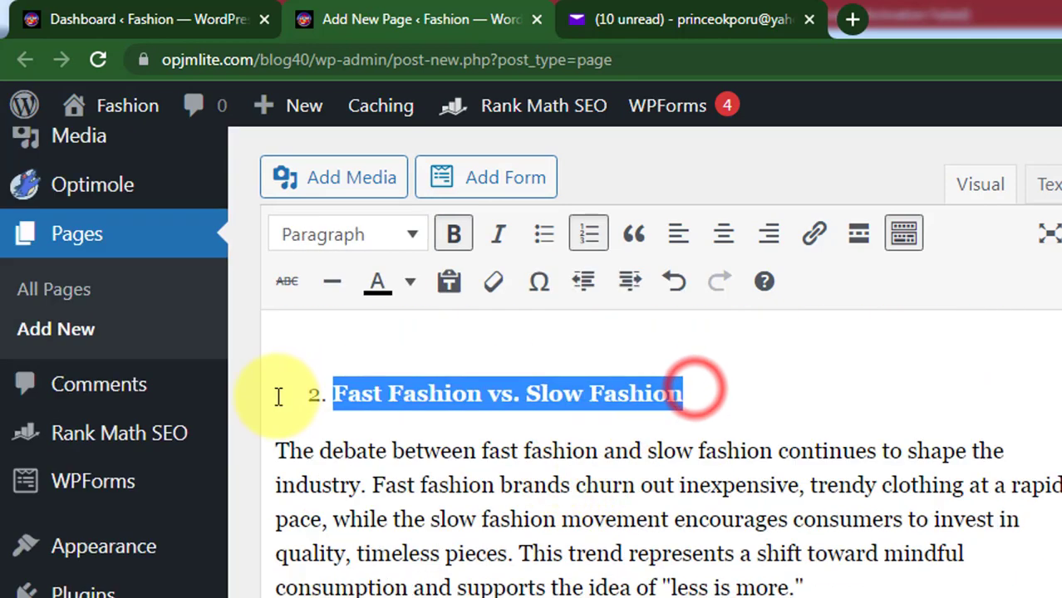
{"action": "left_click", "coordinate": [409, 231]}
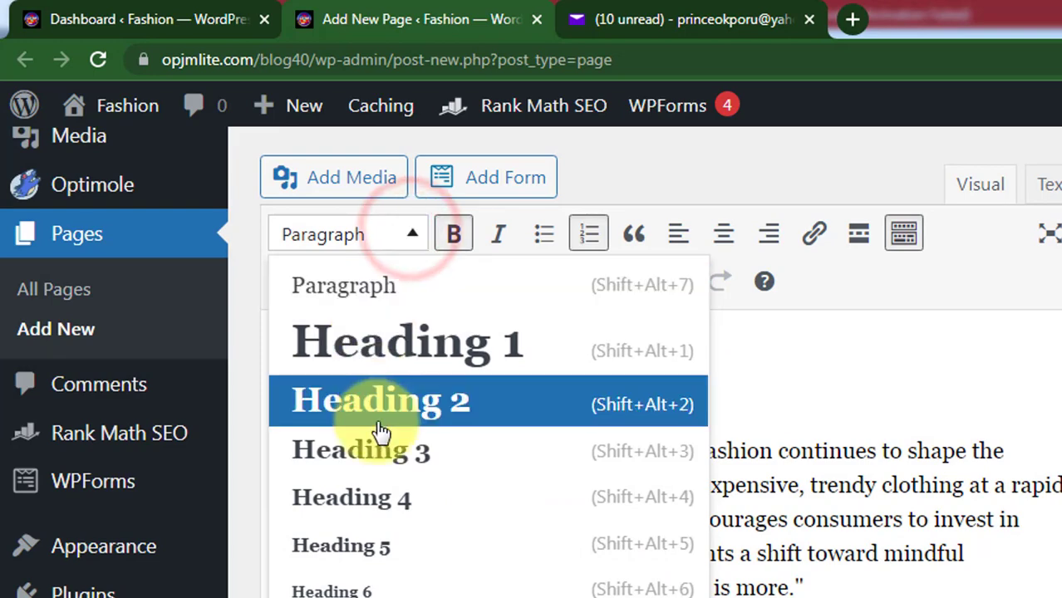
{"action": "left_click", "coordinate": [386, 497]}
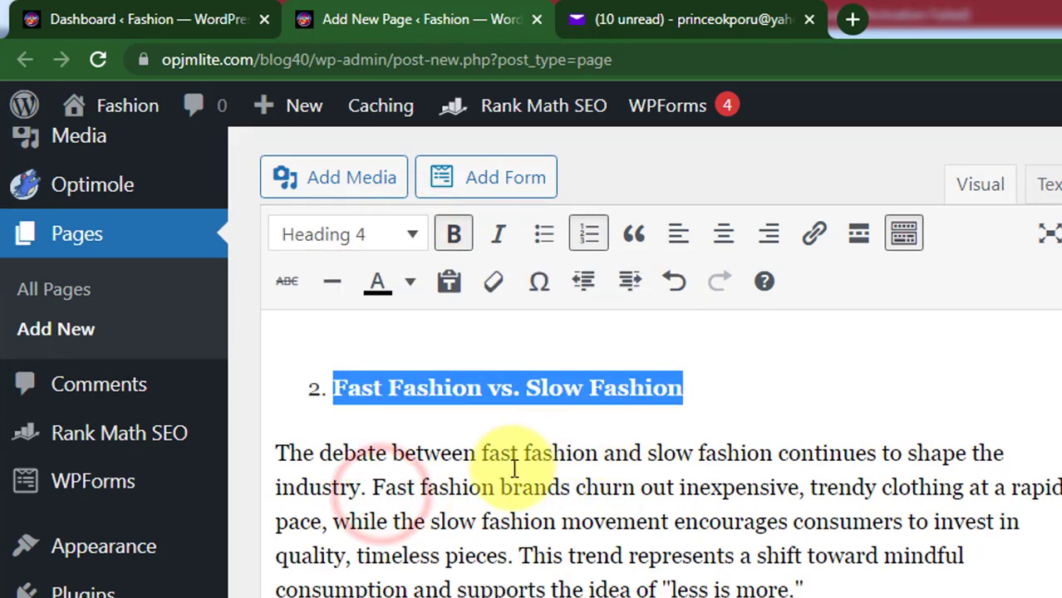
- Insert the media library photo of the person in a yellow turtleneck on a red background below the introduction paragraph
{"action": "scroll", "coordinate": [592, 441], "scroll_direction": "up", "scroll_amount": 3}
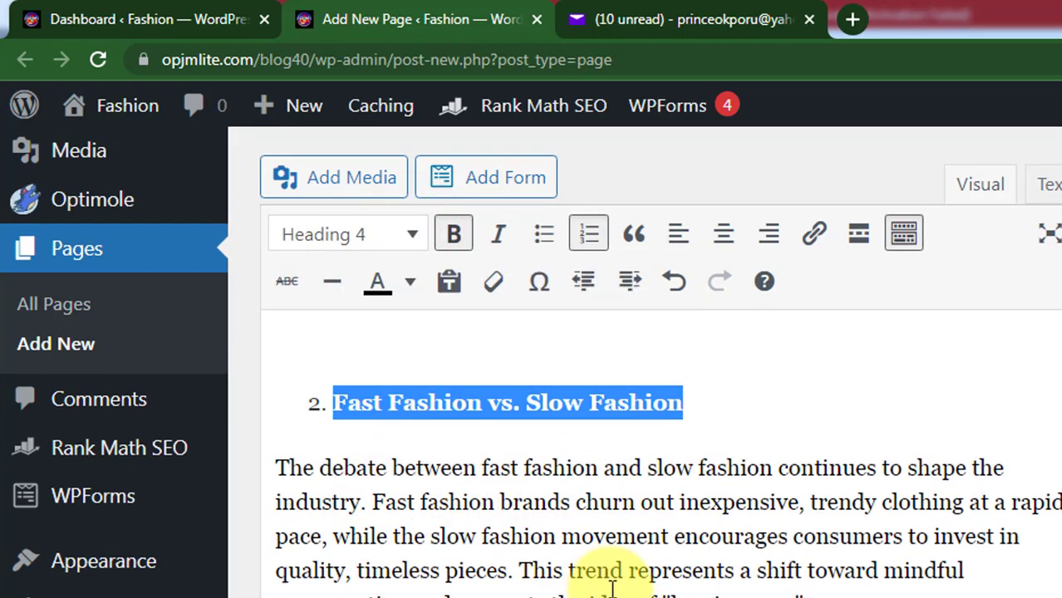
{"action": "scroll", "coordinate": [678, 549], "scroll_direction": "up", "scroll_amount": 5}
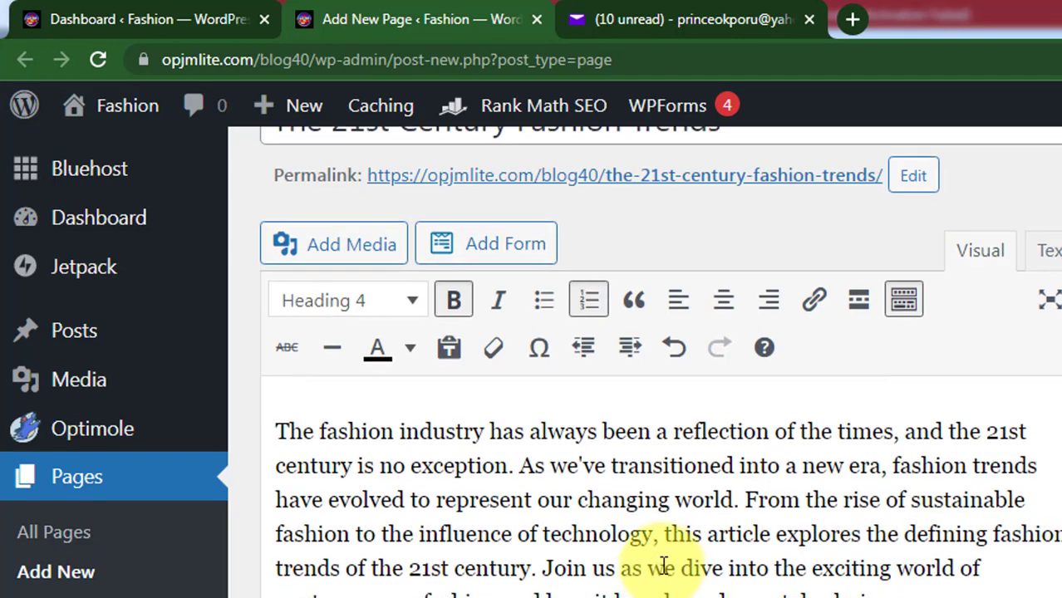
{"action": "scroll", "coordinate": [629, 565], "scroll_direction": "down", "scroll_amount": 3}
{"action": "scroll", "coordinate": [648, 574], "scroll_direction": "up", "scroll_amount": 3}
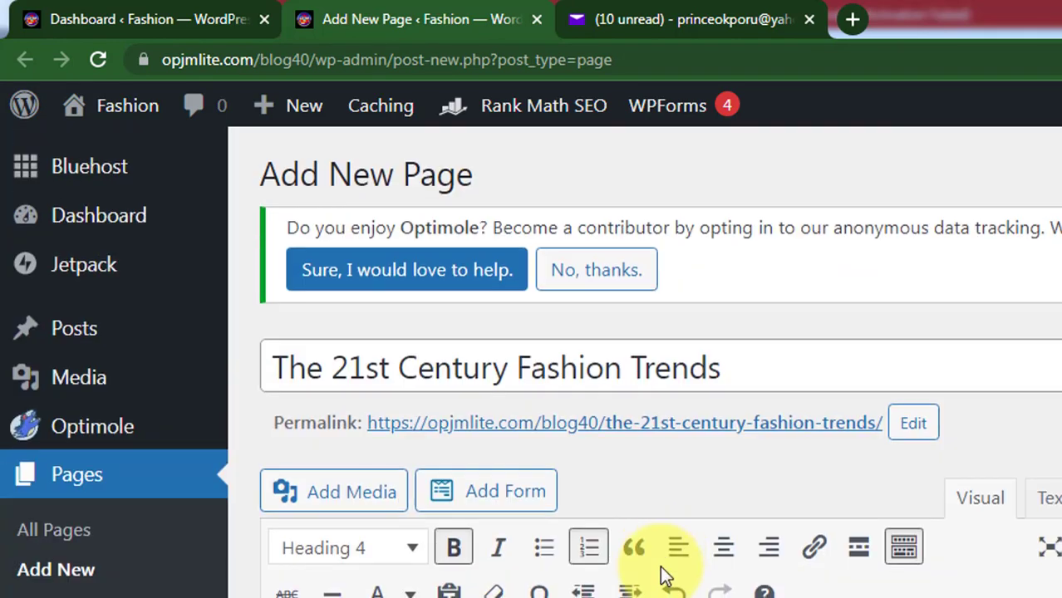
{"action": "scroll", "coordinate": [649, 565], "scroll_direction": "down", "scroll_amount": 4}
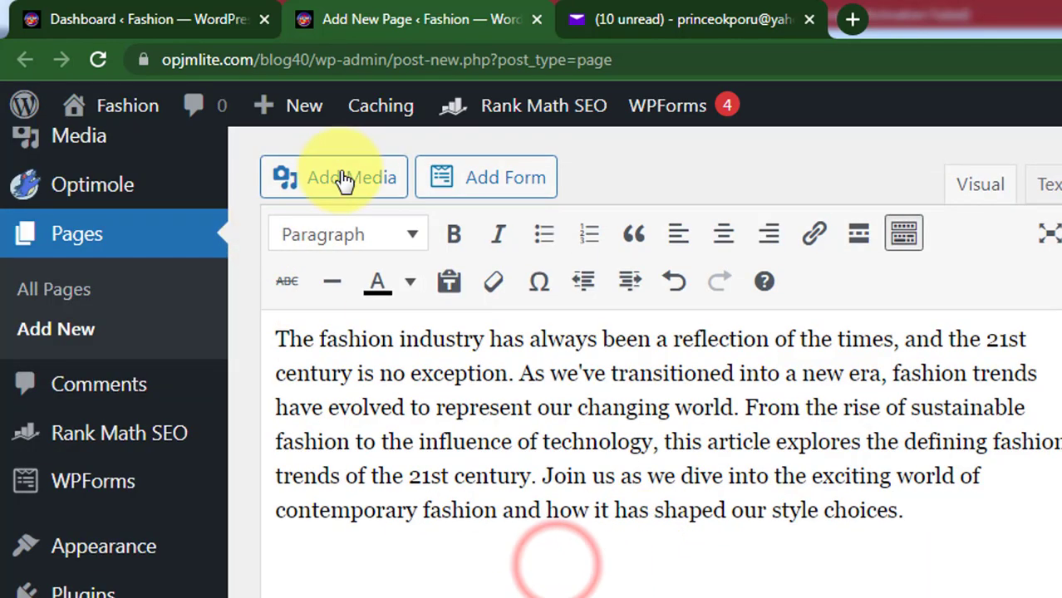
{"action": "left_click", "coordinate": [347, 181]}
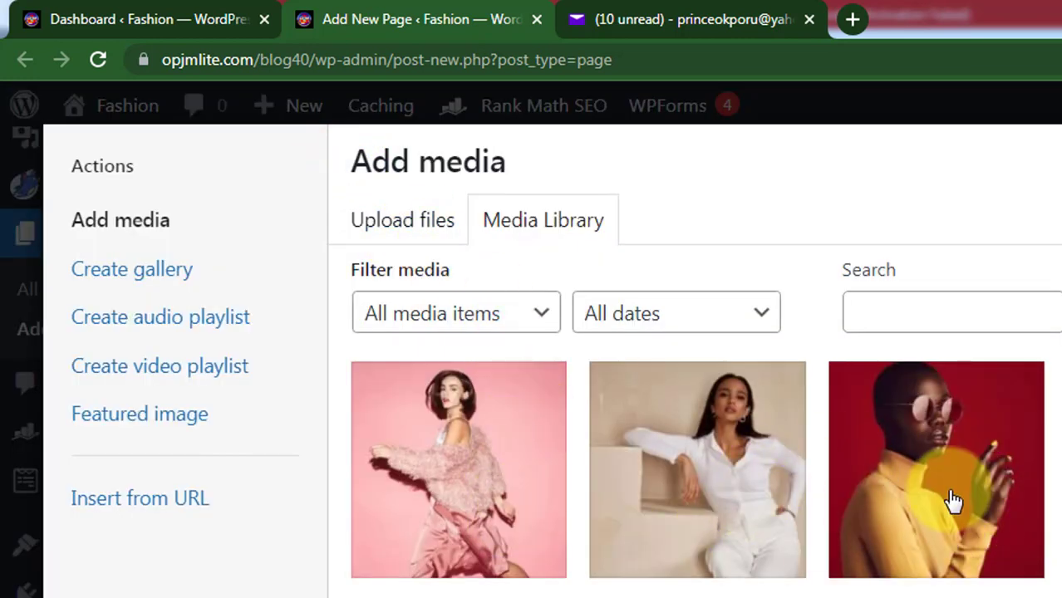
{"action": "left_click", "coordinate": [953, 499]}
{"action": "left_click", "coordinate": [1056, 591]}
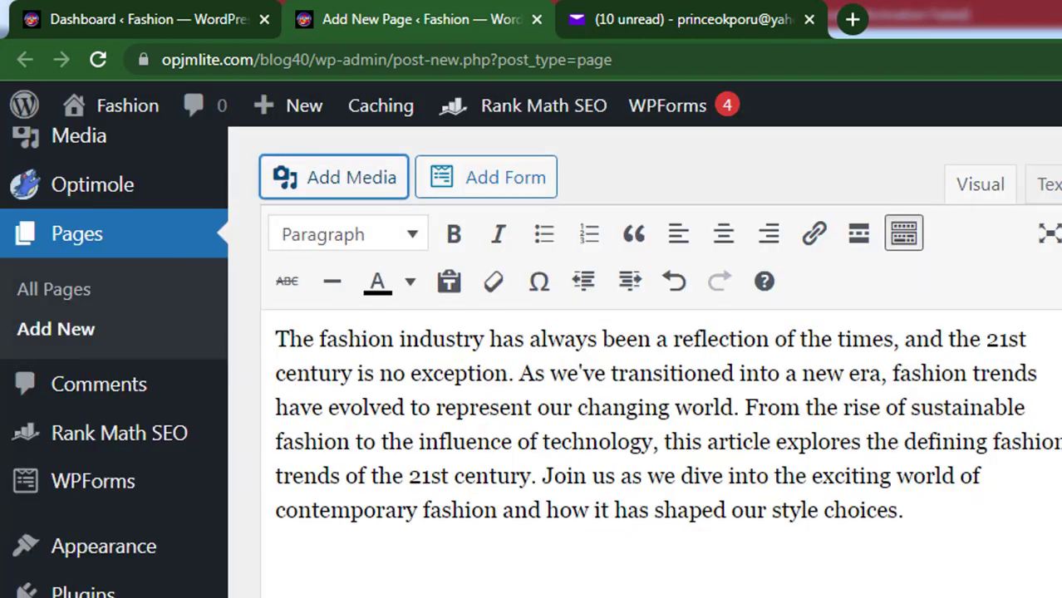
- Centre-align the inserted photo above the sustainability heading
{"action": "scroll", "coordinate": [571, 513], "scroll_direction": "down", "scroll_amount": 1}
{"action": "scroll", "coordinate": [571, 513], "scroll_direction": "down", "scroll_amount": 1}
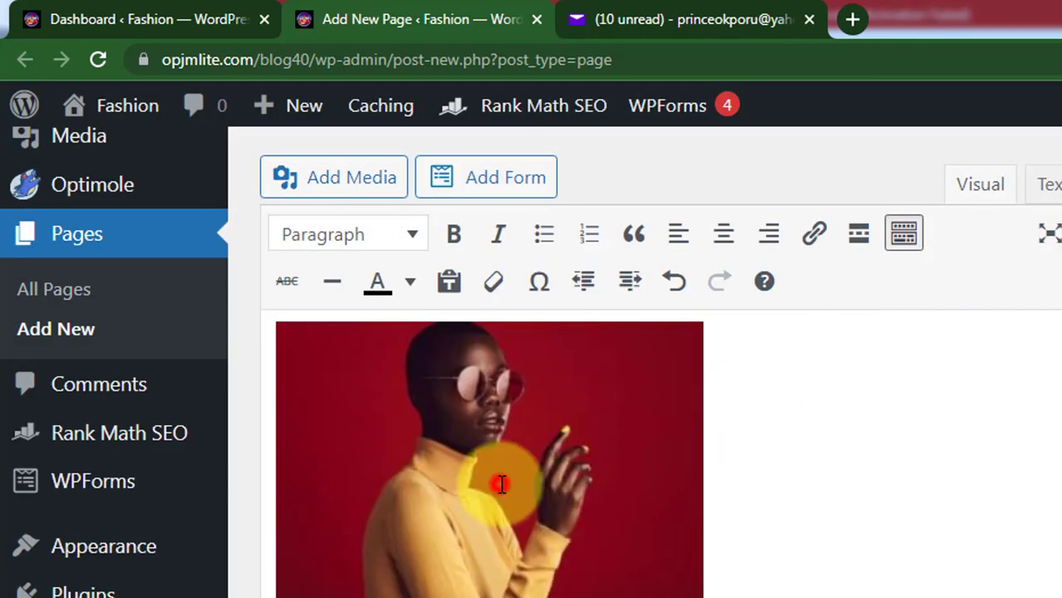
{"action": "left_click", "coordinate": [499, 487]}
{"action": "left_click", "coordinate": [422, 347]}
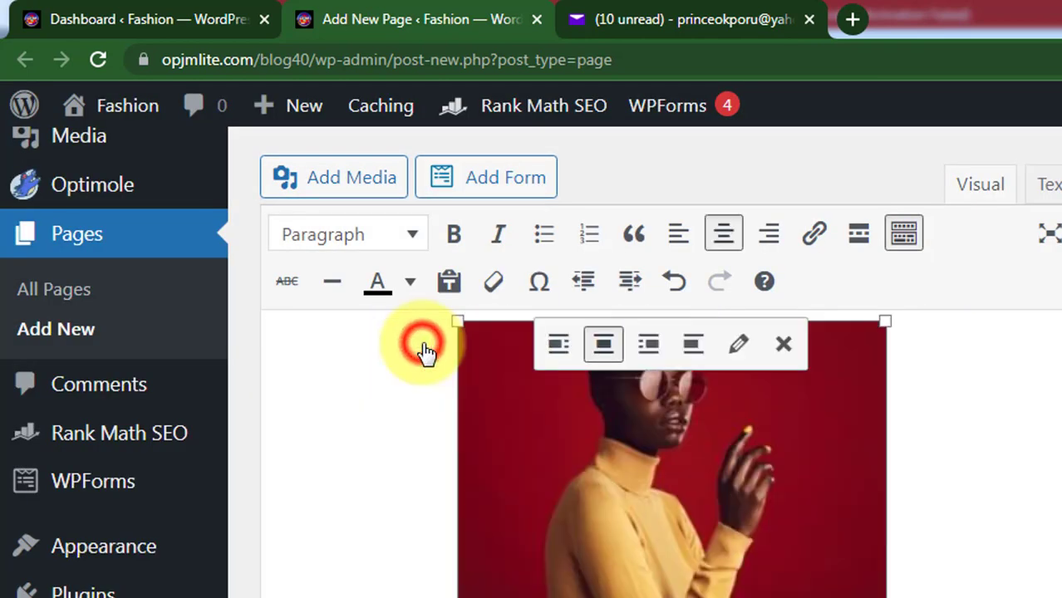
- Open the photo's image details and look through the Link To options, keeping None
{"action": "left_click", "coordinate": [739, 347]}
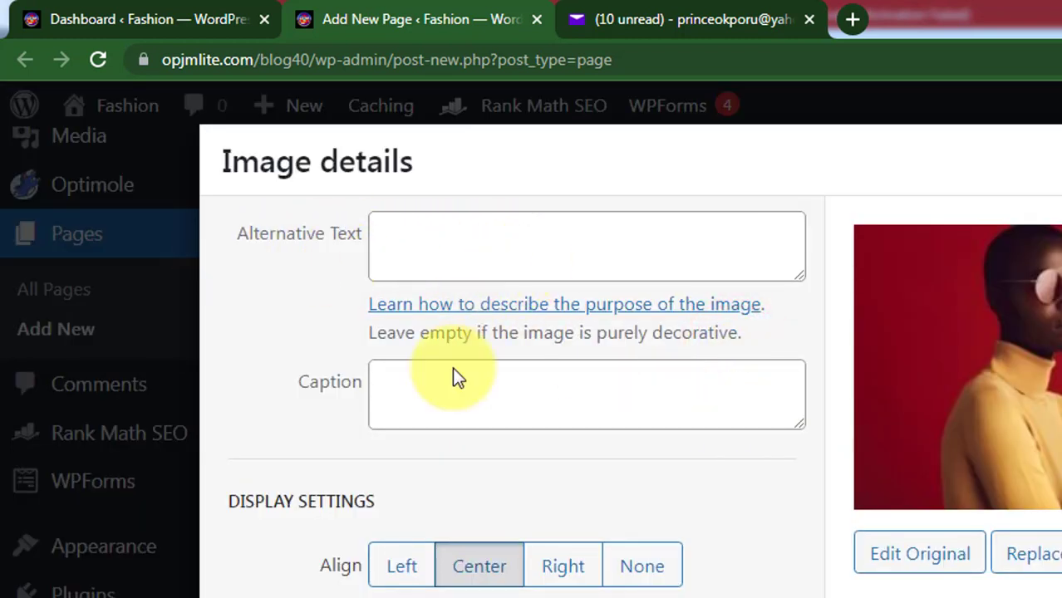
{"action": "scroll", "coordinate": [462, 582], "scroll_direction": "down", "scroll_amount": 3}
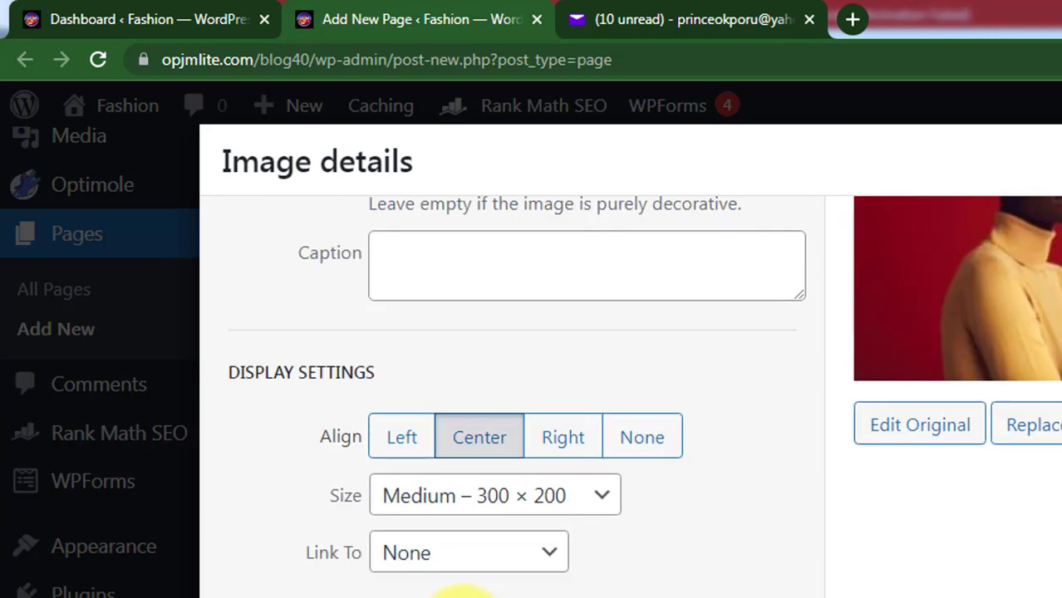
{"action": "left_click", "coordinate": [505, 455]}
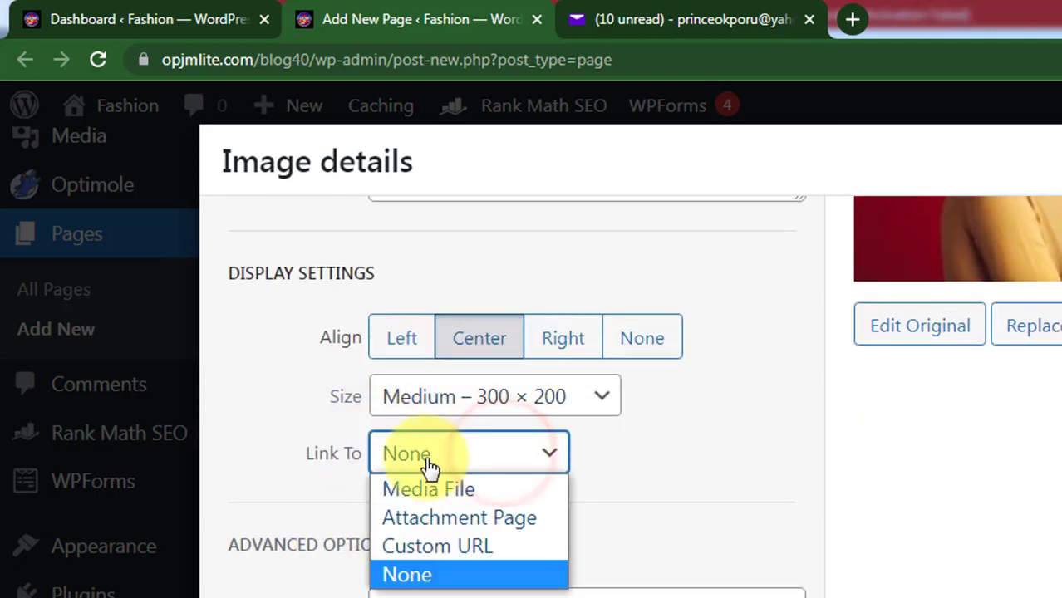
{"action": "left_click", "coordinate": [250, 384]}
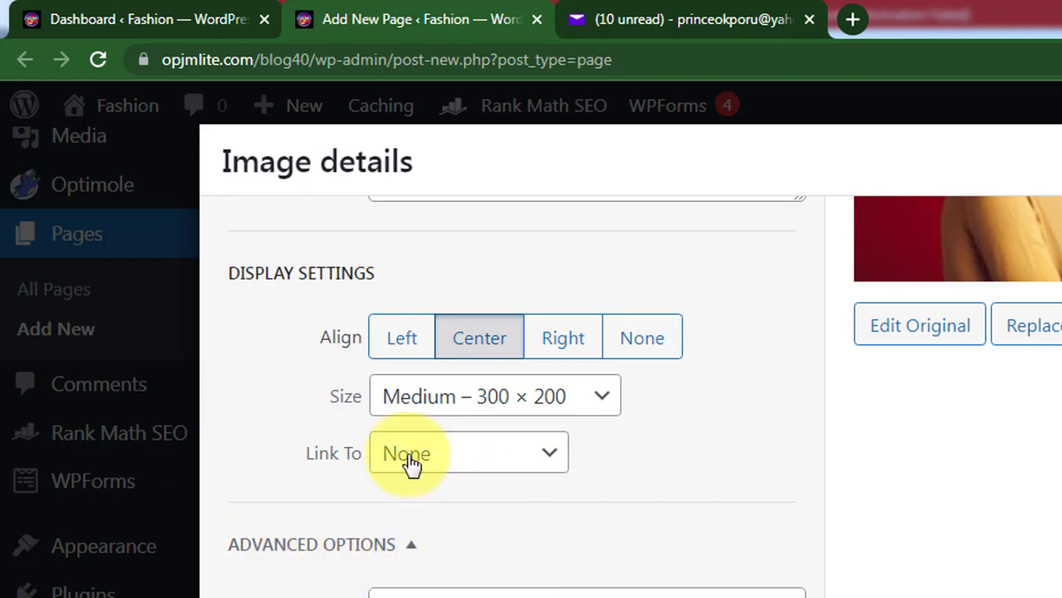
{"action": "scroll", "coordinate": [501, 366], "scroll_direction": "up", "scroll_amount": 3}
{"action": "scroll", "coordinate": [645, 450], "scroll_direction": "down", "scroll_amount": 3}
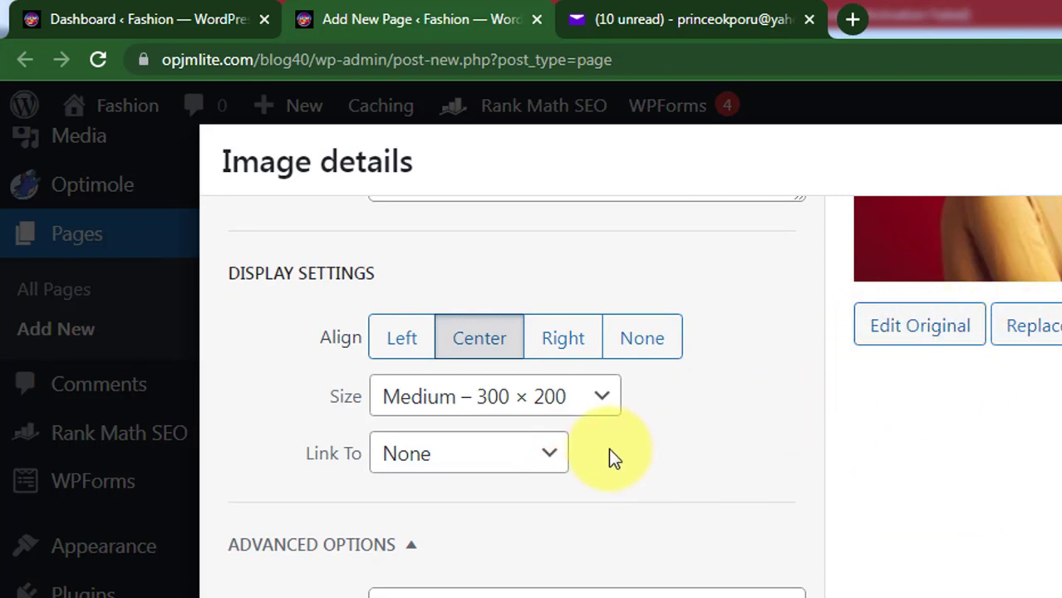
- Look through the photo's size options, keep Medium – 300 × 200, and close the image details
{"action": "left_click", "coordinate": [516, 400]}
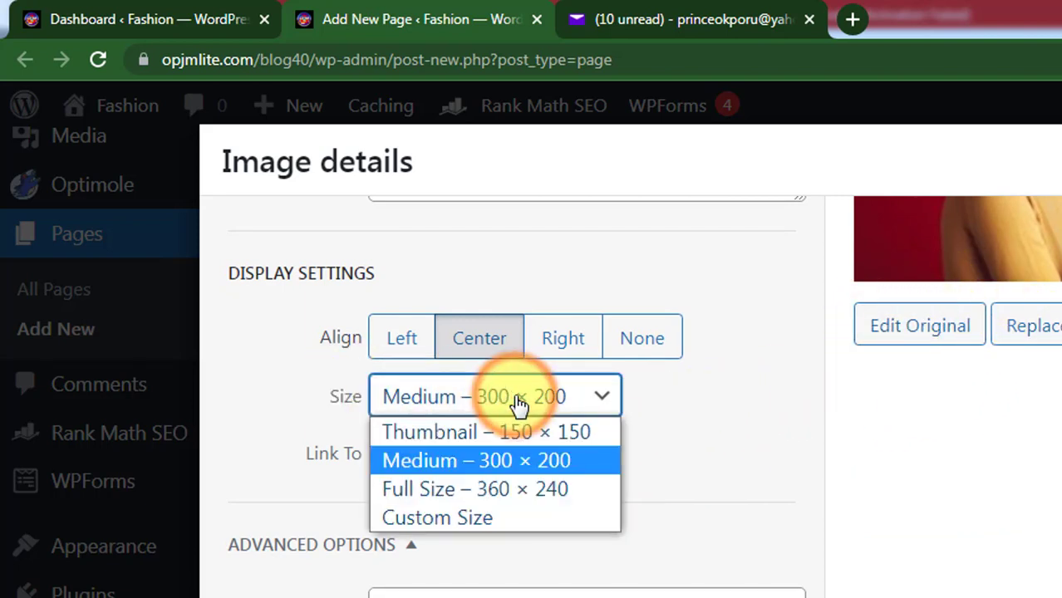
{"action": "left_click", "coordinate": [516, 398]}
{"action": "left_click", "coordinate": [533, 403]}
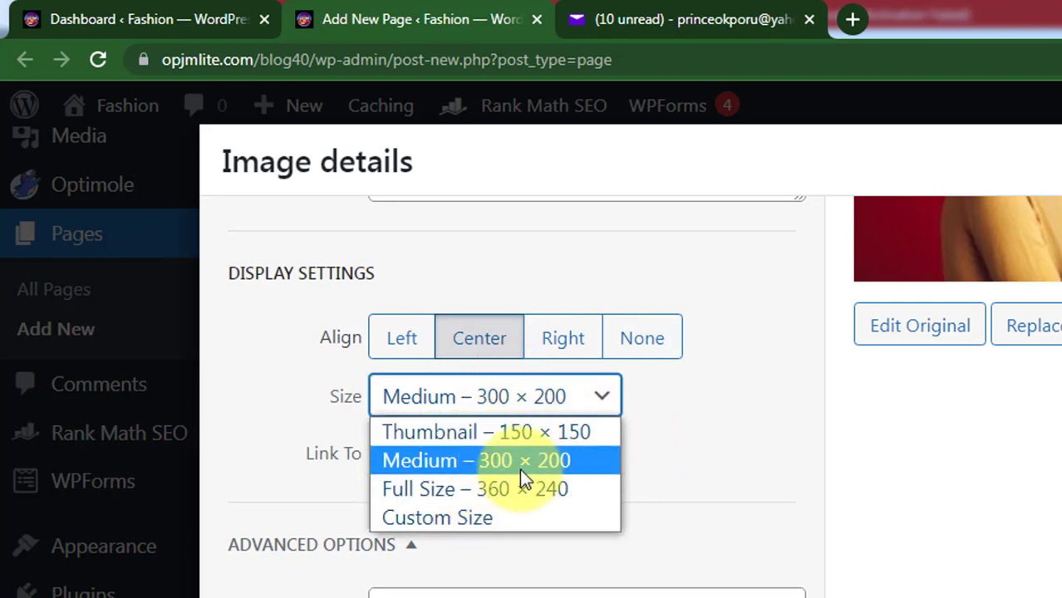
{"action": "left_click", "coordinate": [713, 280]}
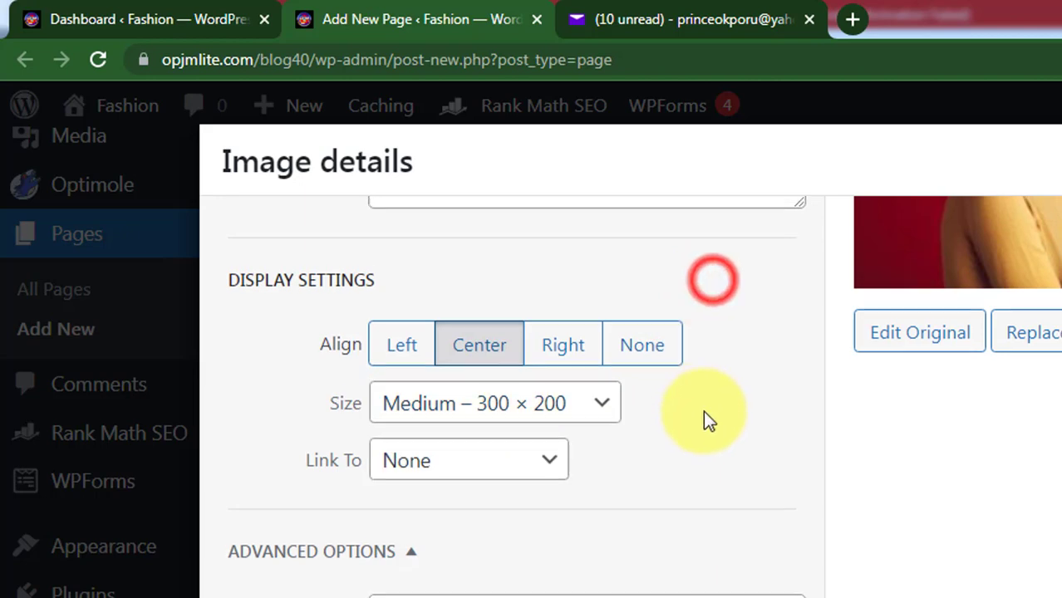
{"action": "scroll", "coordinate": [703, 420], "scroll_direction": "up", "scroll_amount": 3}
{"action": "left_click", "coordinate": [1056, 594]}
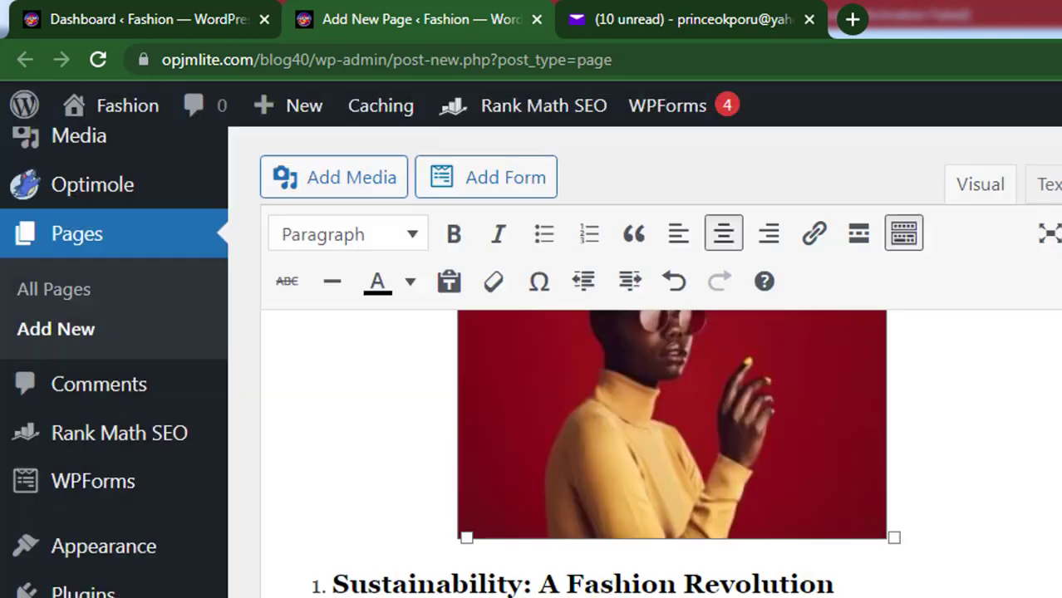
{"action": "left_click", "coordinate": [665, 595]}
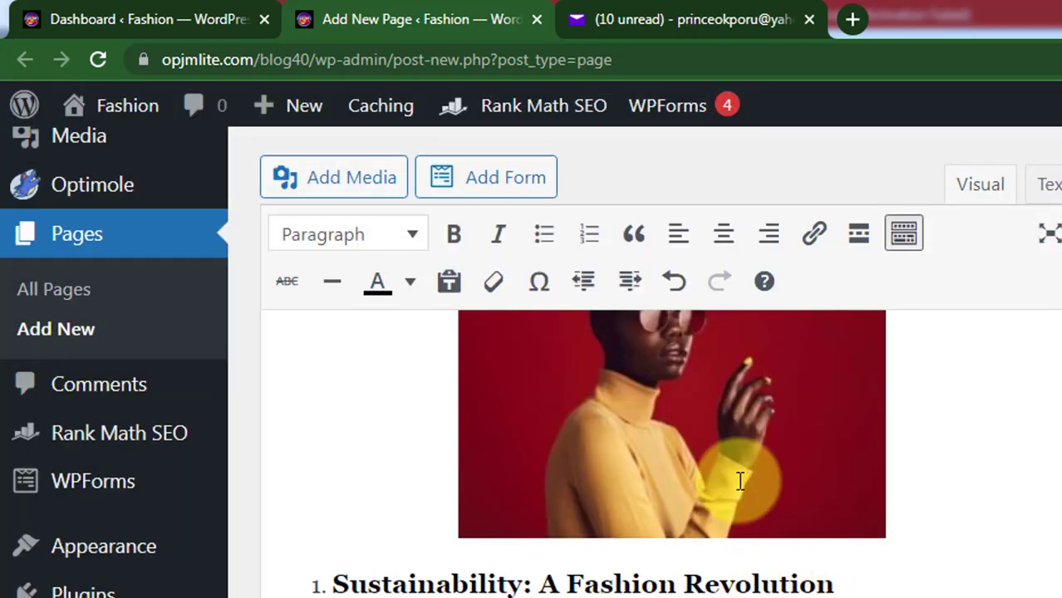
- Look at the Insert Form dialog for the page and close it without adding a form
{"action": "scroll", "coordinate": [735, 564], "scroll_direction": "down", "scroll_amount": 2}
{"action": "scroll", "coordinate": [631, 577], "scroll_direction": "down", "scroll_amount": 5}
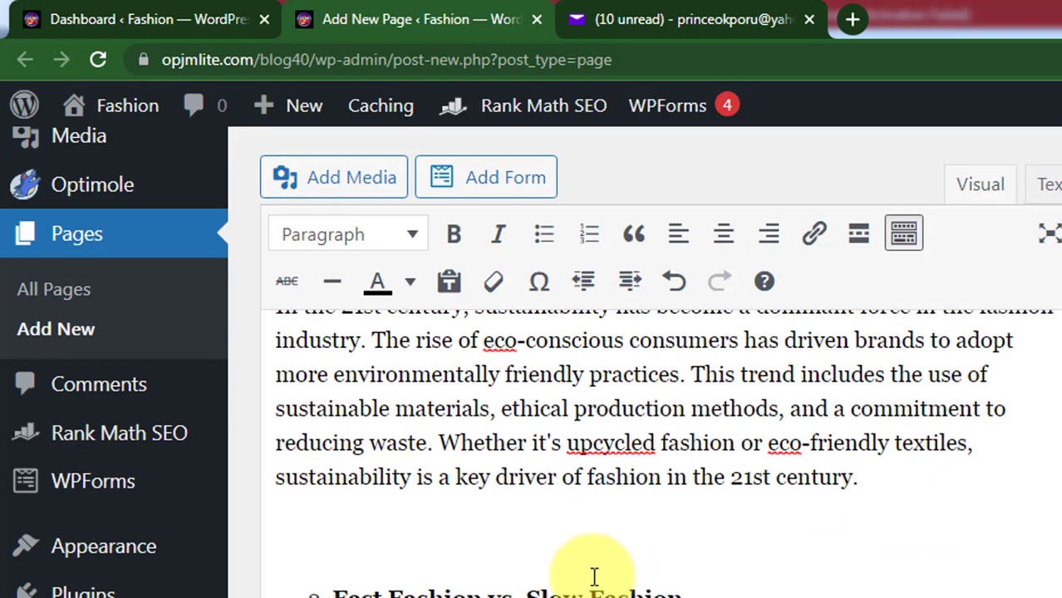
{"action": "scroll", "coordinate": [649, 548], "scroll_direction": "down", "scroll_amount": 5}
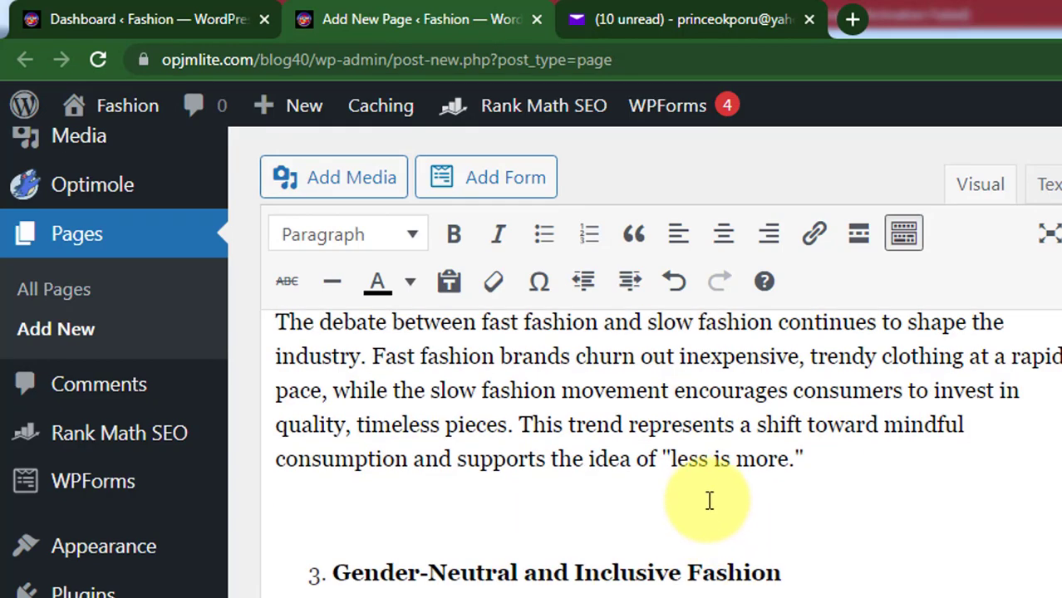
{"action": "left_click", "coordinate": [478, 183]}
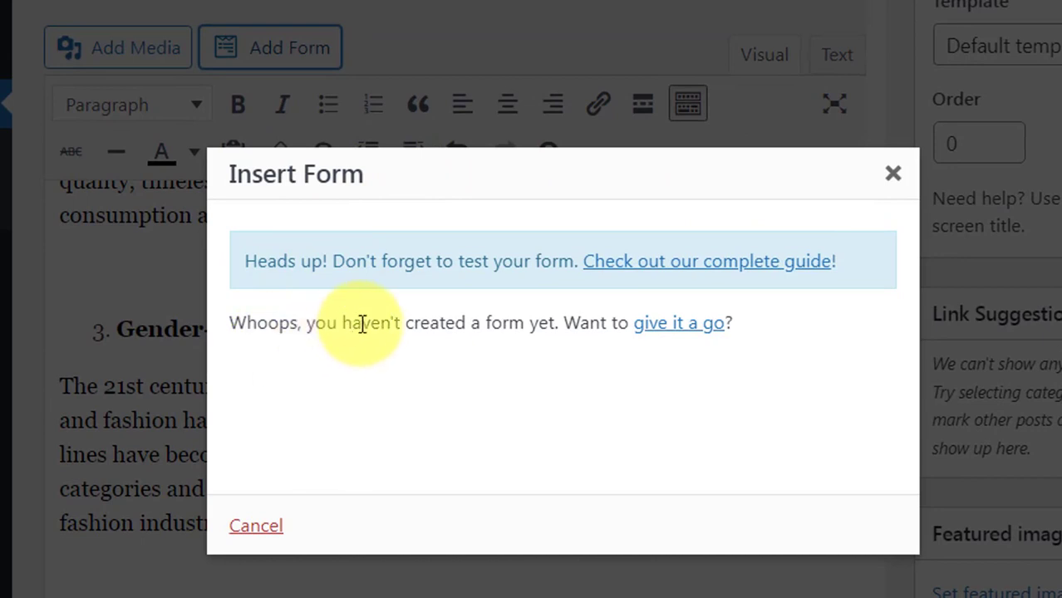
{"action": "left_click", "coordinate": [894, 178]}
- View the article's HTML source, return to the visual editor and look over the content up to the page title
{"action": "left_click", "coordinate": [838, 55]}
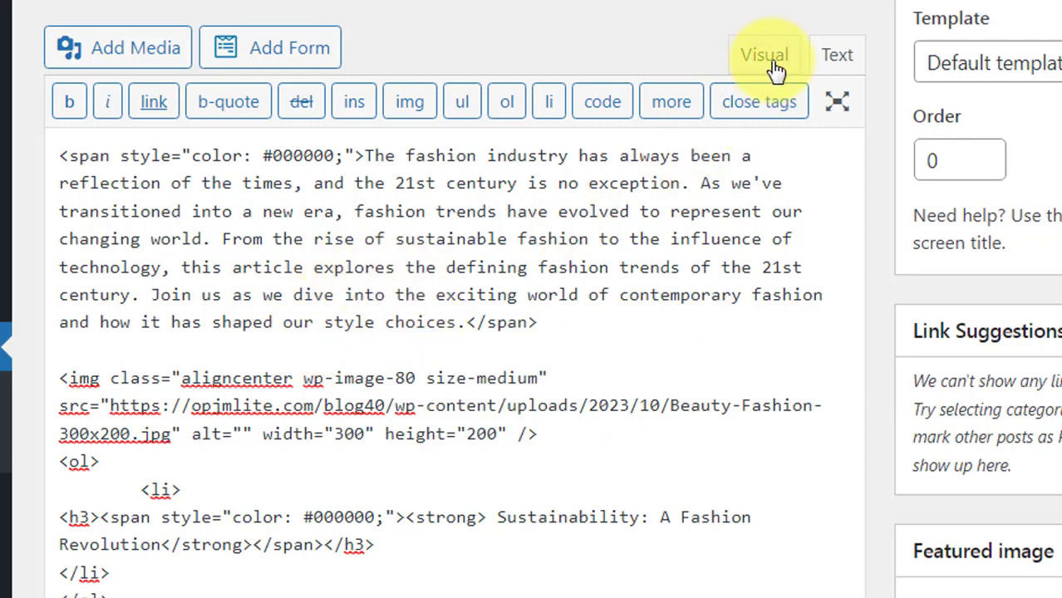
{"action": "left_click", "coordinate": [771, 57]}
{"action": "scroll", "coordinate": [345, 424], "scroll_direction": "up", "scroll_amount": 3}
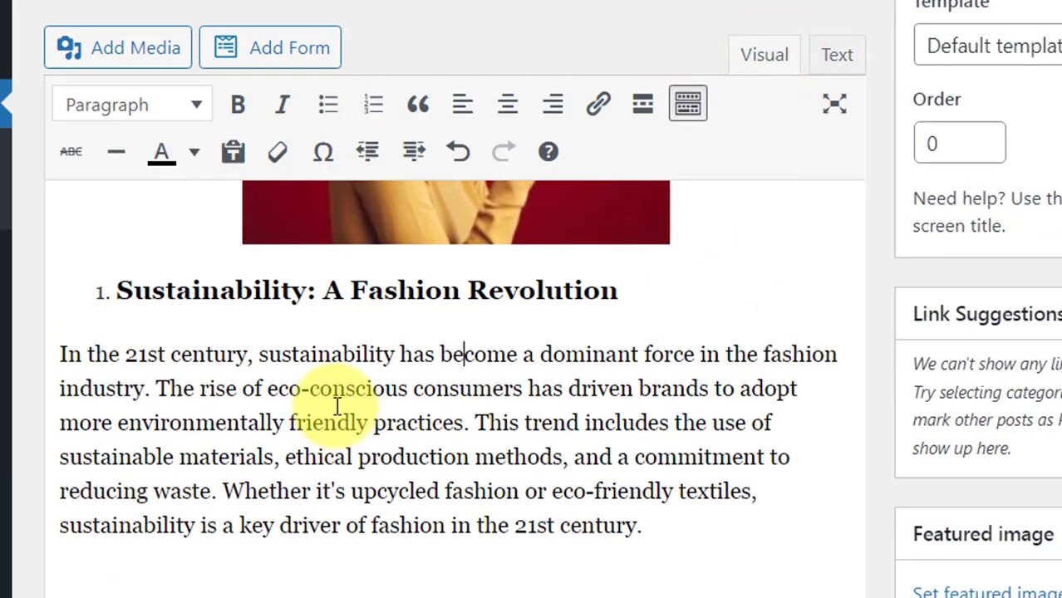
{"action": "scroll", "coordinate": [348, 407], "scroll_direction": "up", "scroll_amount": 6}
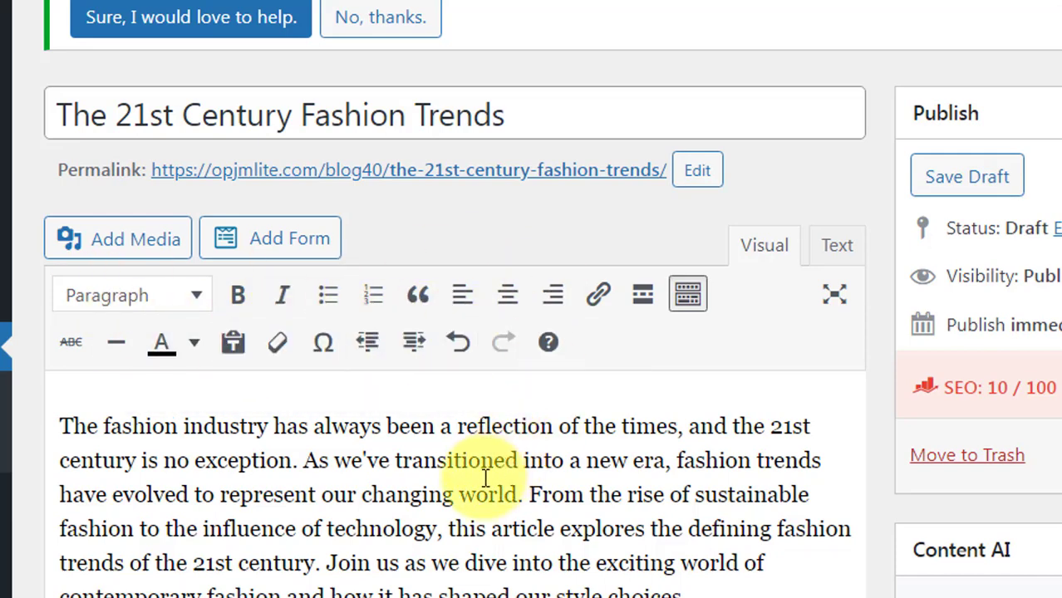
- Look over the article content, then look through the page's status options in the publishing settings, keeping Draft
{"action": "left_click", "coordinate": [426, 523]}
{"action": "scroll", "coordinate": [428, 511], "scroll_direction": "down", "scroll_amount": 3}
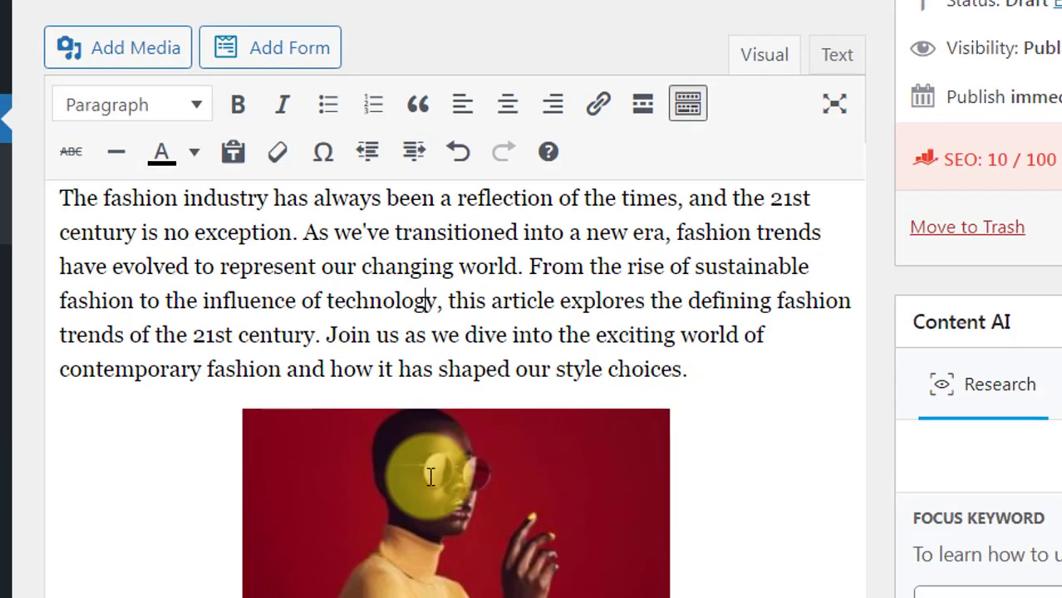
{"action": "scroll", "coordinate": [431, 476], "scroll_direction": "down", "scroll_amount": 20}
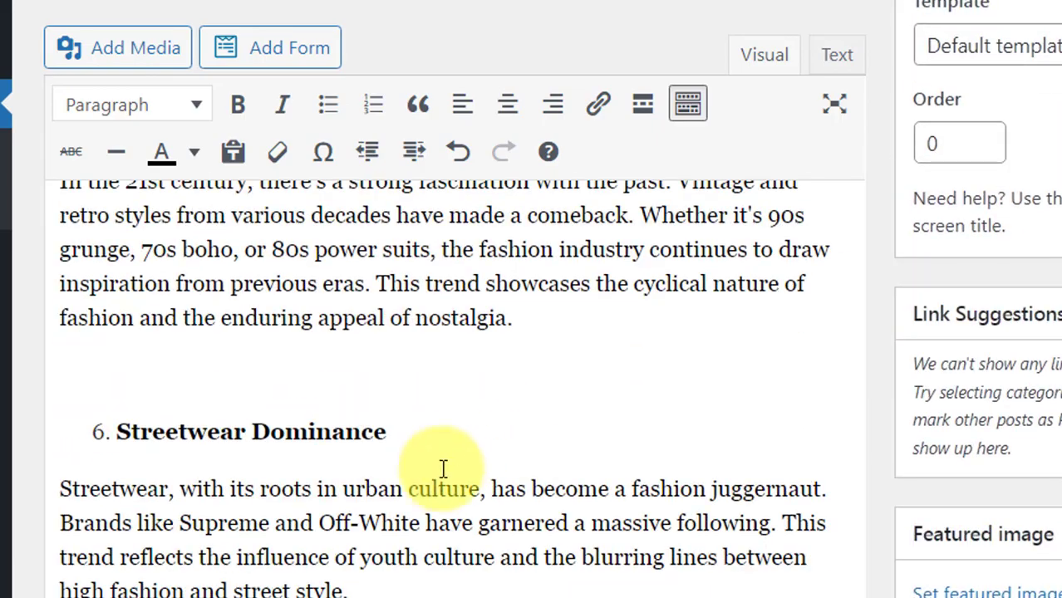
{"action": "scroll", "coordinate": [449, 482], "scroll_direction": "down", "scroll_amount": 12}
{"action": "scroll", "coordinate": [868, 399], "scroll_direction": "up", "scroll_amount": 7}
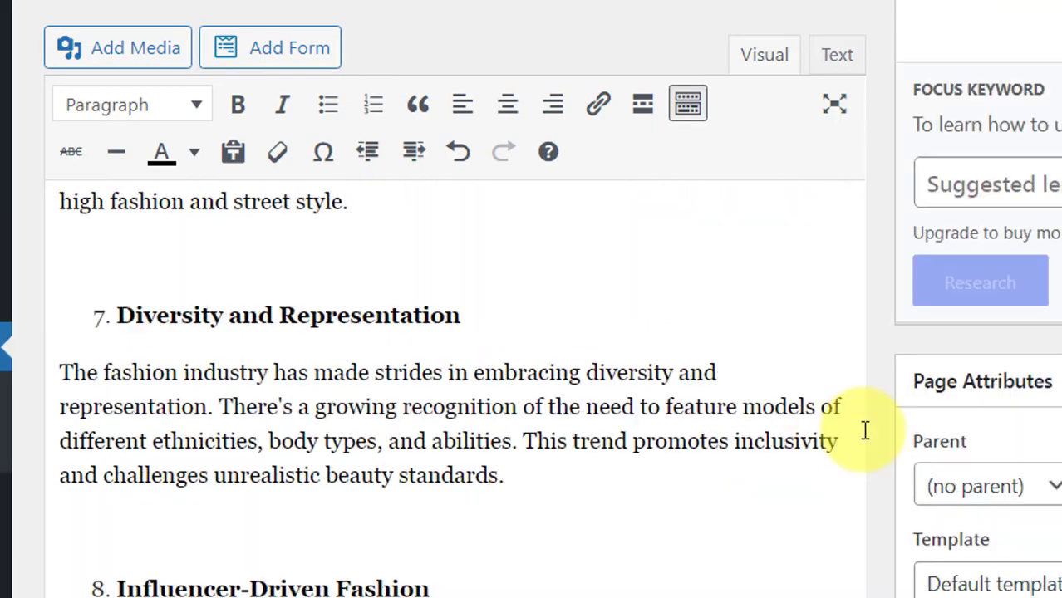
{"action": "scroll", "coordinate": [739, 348], "scroll_direction": "up", "scroll_amount": 15}
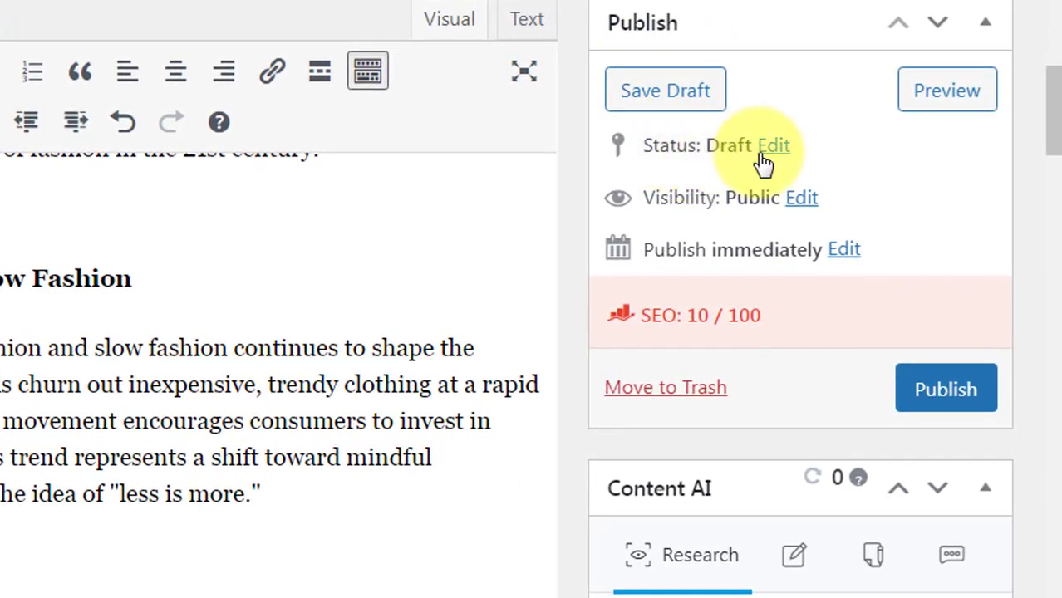
{"action": "left_click", "coordinate": [776, 149]}
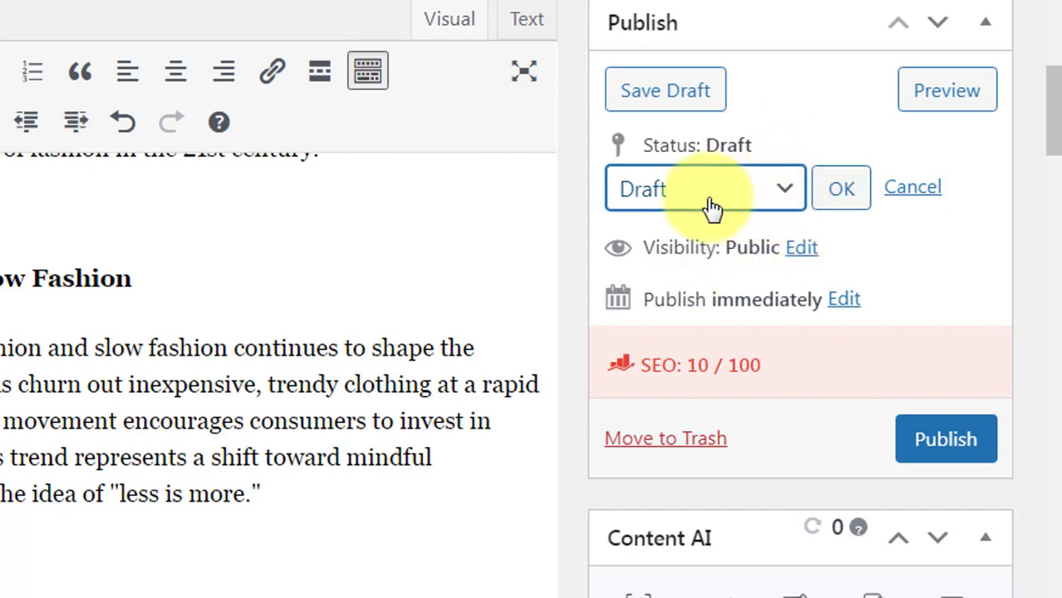
{"action": "left_click", "coordinate": [786, 193]}
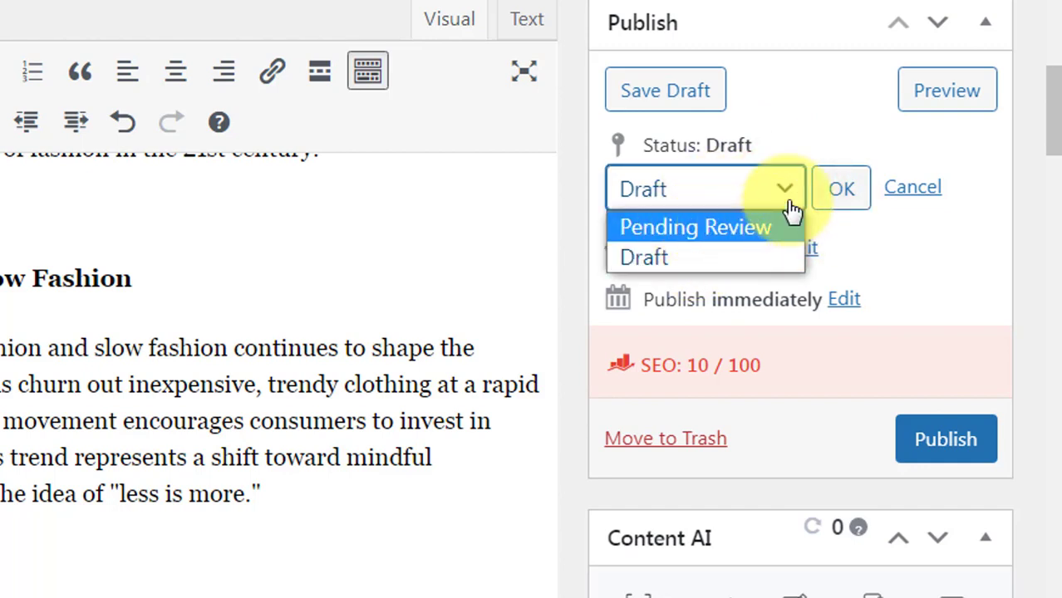
{"action": "left_click", "coordinate": [791, 198]}
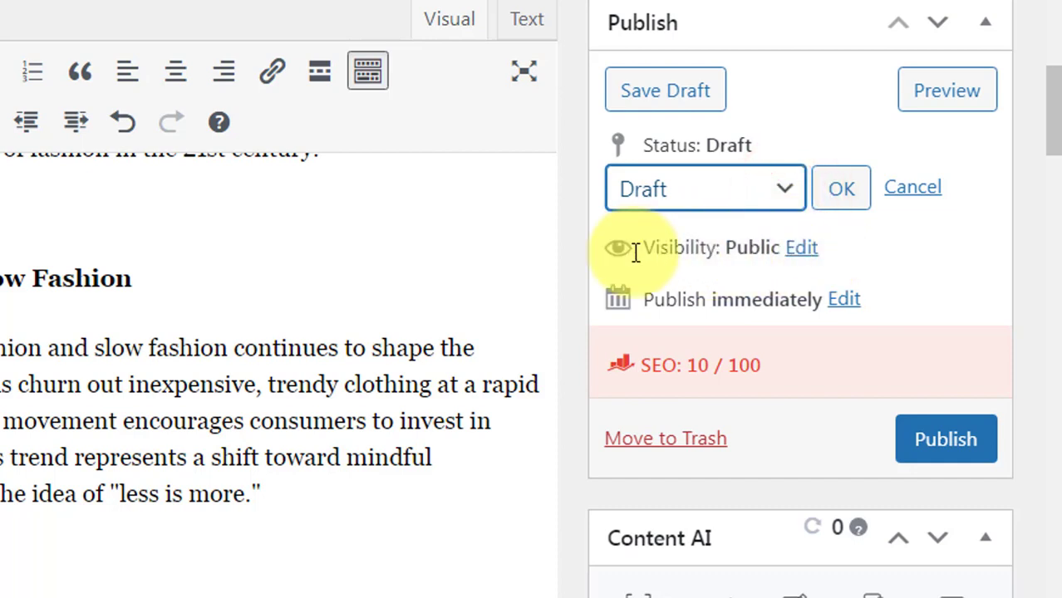
- Look at the page's visibility options and confirm Public
{"action": "left_click", "coordinate": [801, 249]}
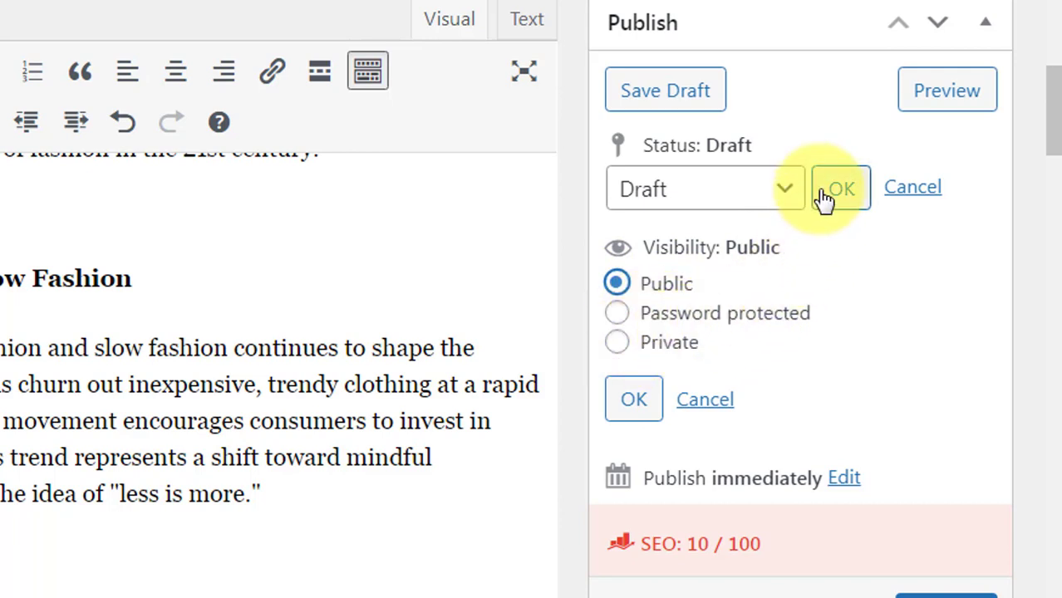
{"action": "left_click", "coordinate": [784, 191]}
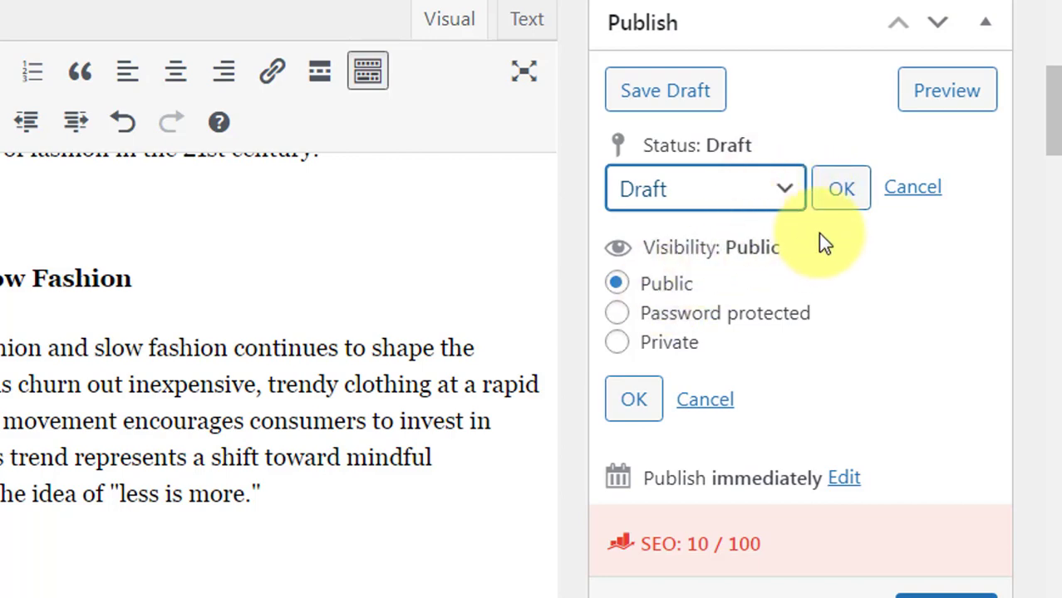
{"action": "scroll", "coordinate": [827, 266], "scroll_direction": "down", "scroll_amount": 3}
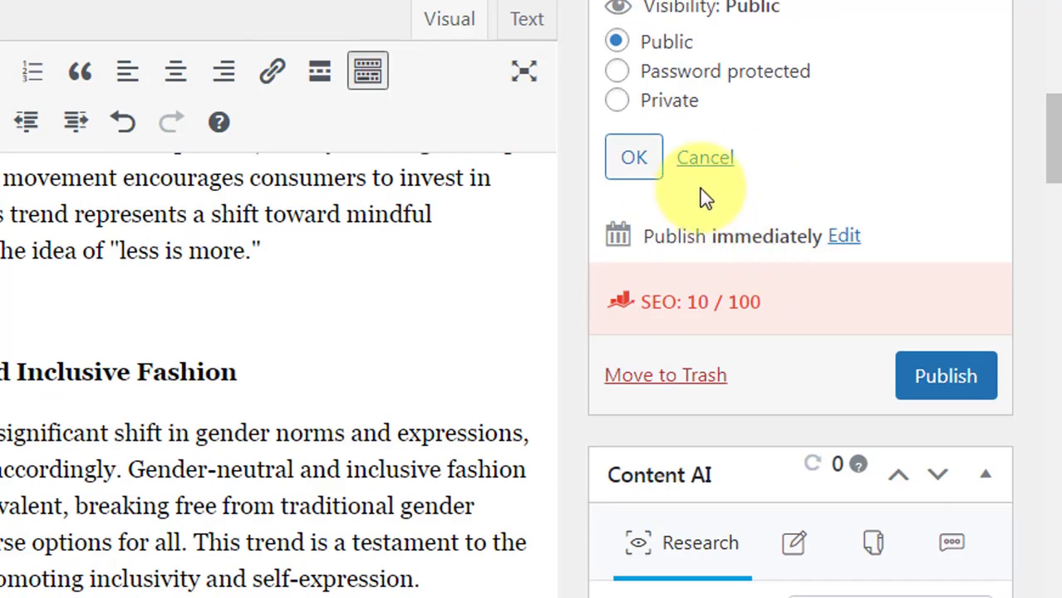
{"action": "left_click", "coordinate": [634, 154]}
{"action": "scroll", "coordinate": [773, 185], "scroll_direction": "up", "scroll_amount": 2}
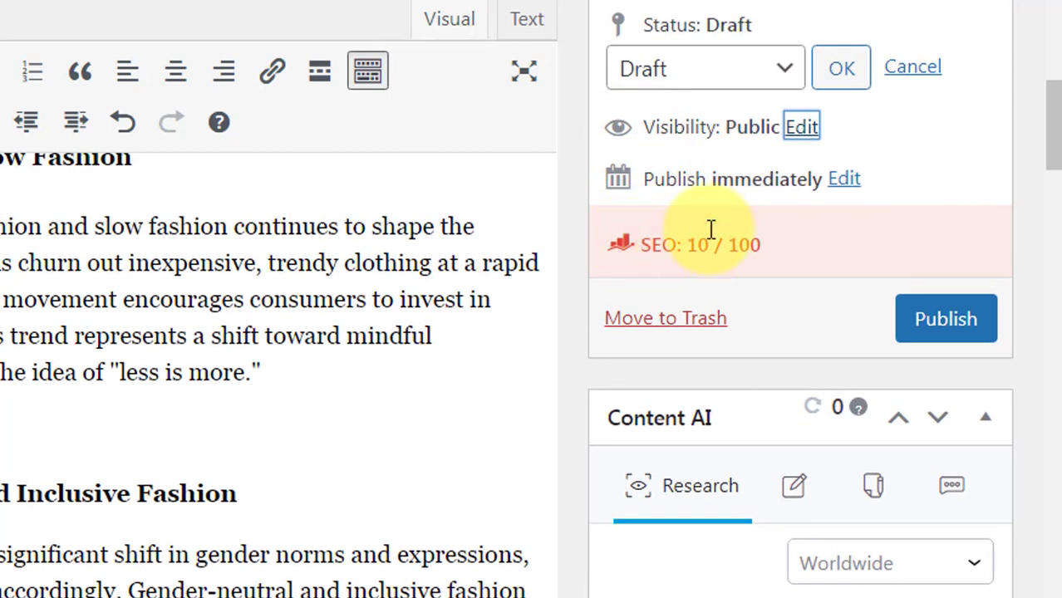
- Open the publish date and time settings, then look over the Content AI, Page Attributes and Link Suggestions sections
{"action": "left_click", "coordinate": [846, 181]}
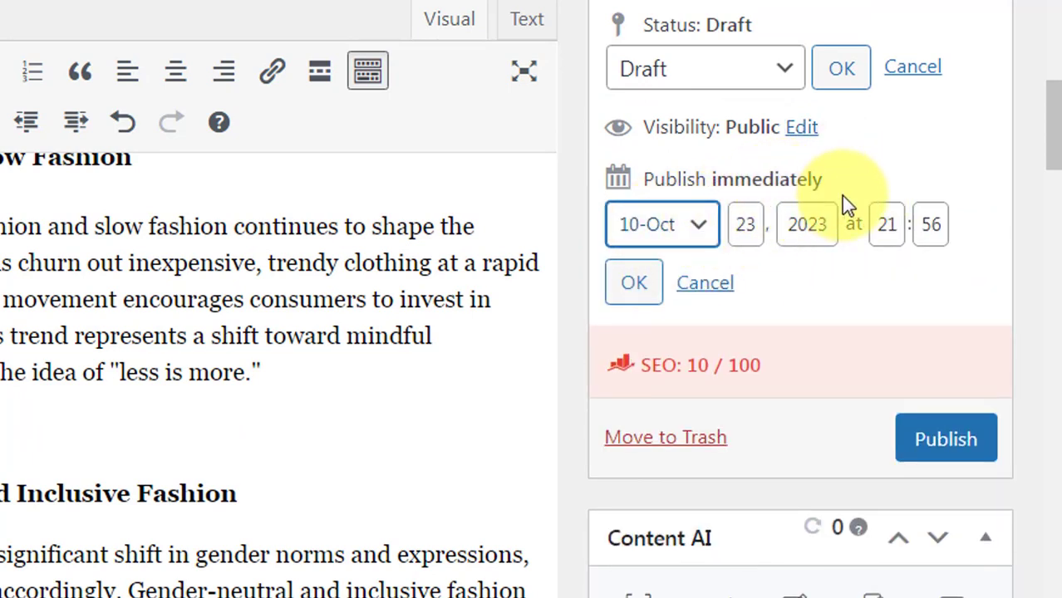
{"action": "scroll", "coordinate": [771, 251], "scroll_direction": "down", "scroll_amount": 3}
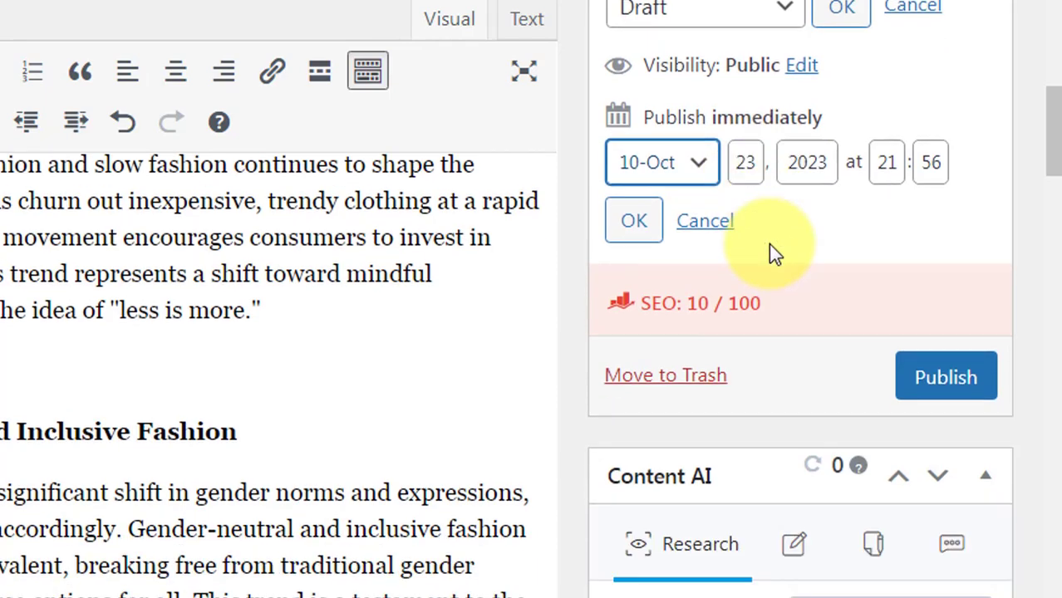
{"action": "scroll", "coordinate": [724, 307], "scroll_direction": "down", "scroll_amount": 8}
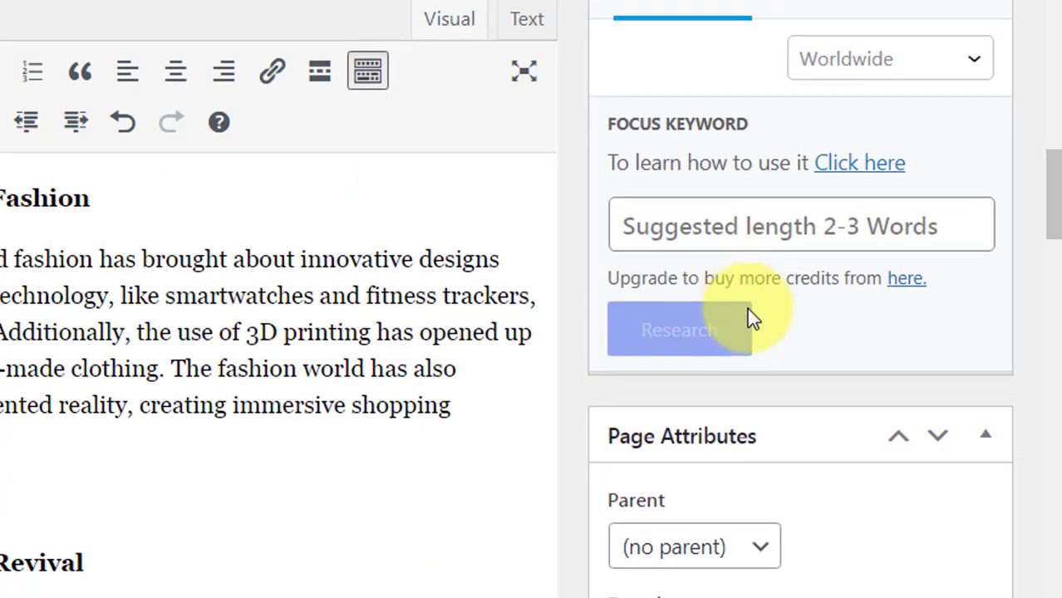
{"action": "scroll", "coordinate": [770, 283], "scroll_direction": "up", "scroll_amount": 4}
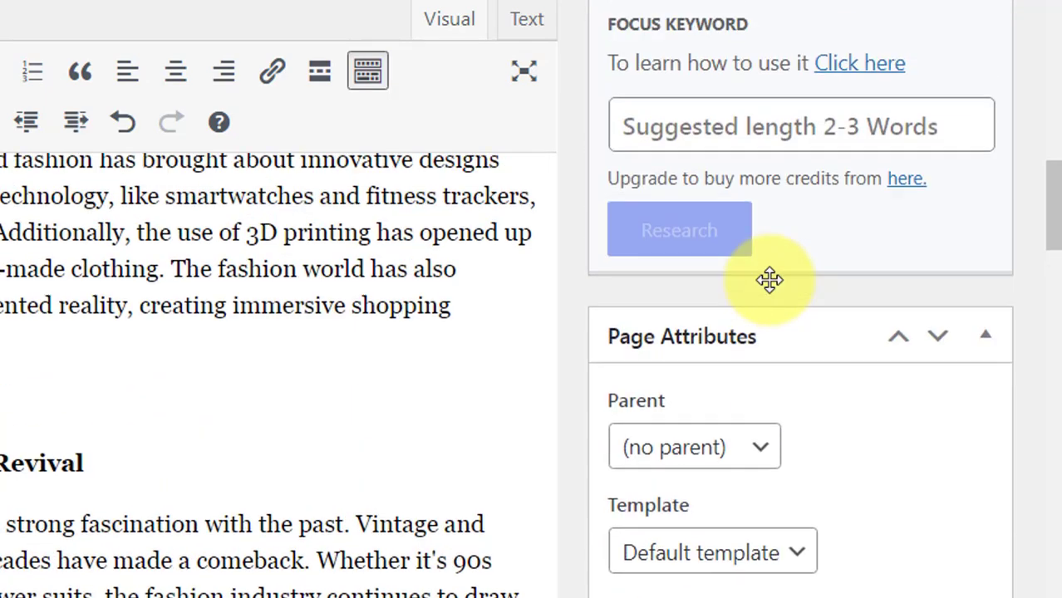
{"action": "scroll", "coordinate": [772, 278], "scroll_direction": "down", "scroll_amount": 7}
{"action": "scroll", "coordinate": [785, 374], "scroll_direction": "down", "scroll_amount": 4}
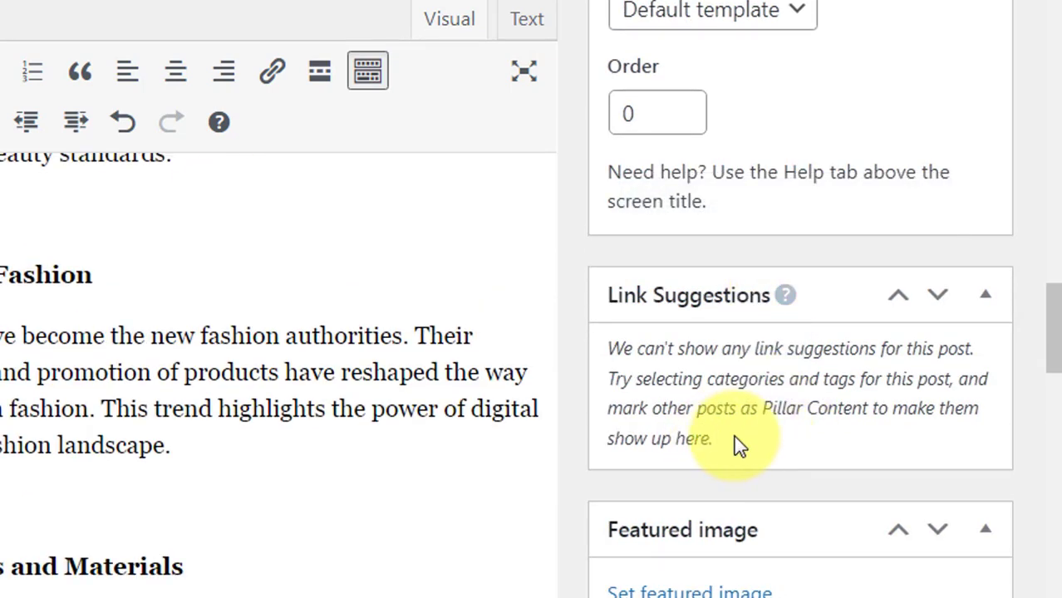
{"action": "scroll", "coordinate": [752, 411], "scroll_direction": "up", "scroll_amount": 4}
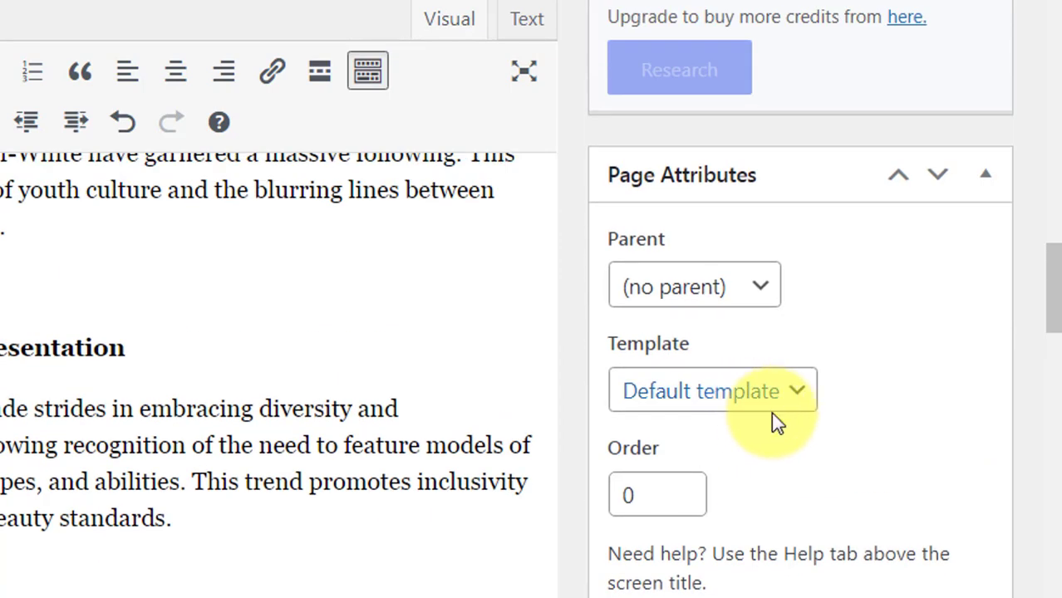
{"action": "scroll", "coordinate": [865, 365], "scroll_direction": "down", "scroll_amount": 4}
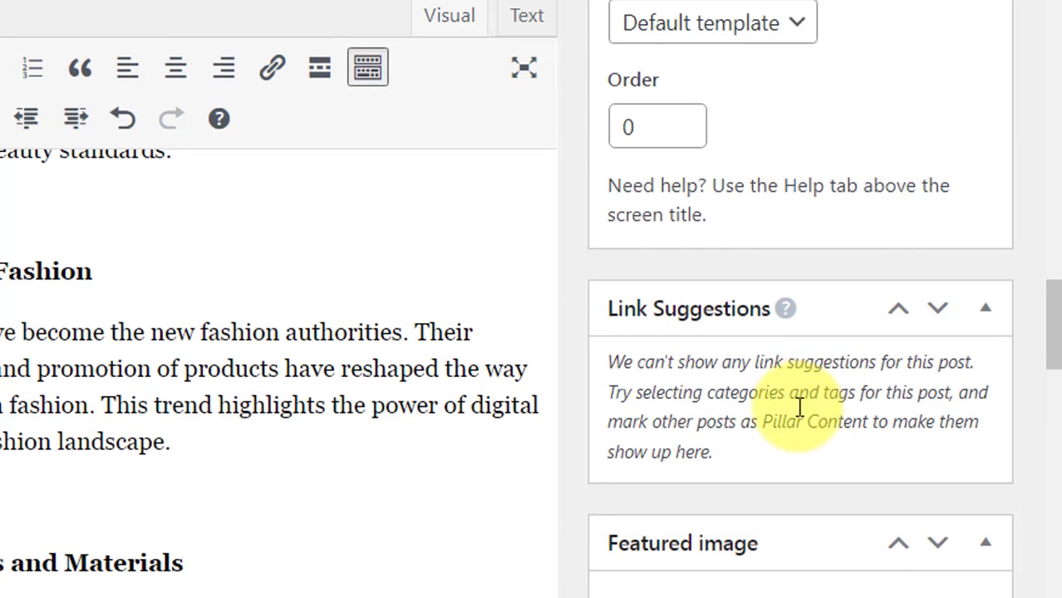
- Set Fashion.jpg from the media library as the page's featured image
{"action": "scroll", "coordinate": [799, 408], "scroll_direction": "down", "scroll_amount": 1}
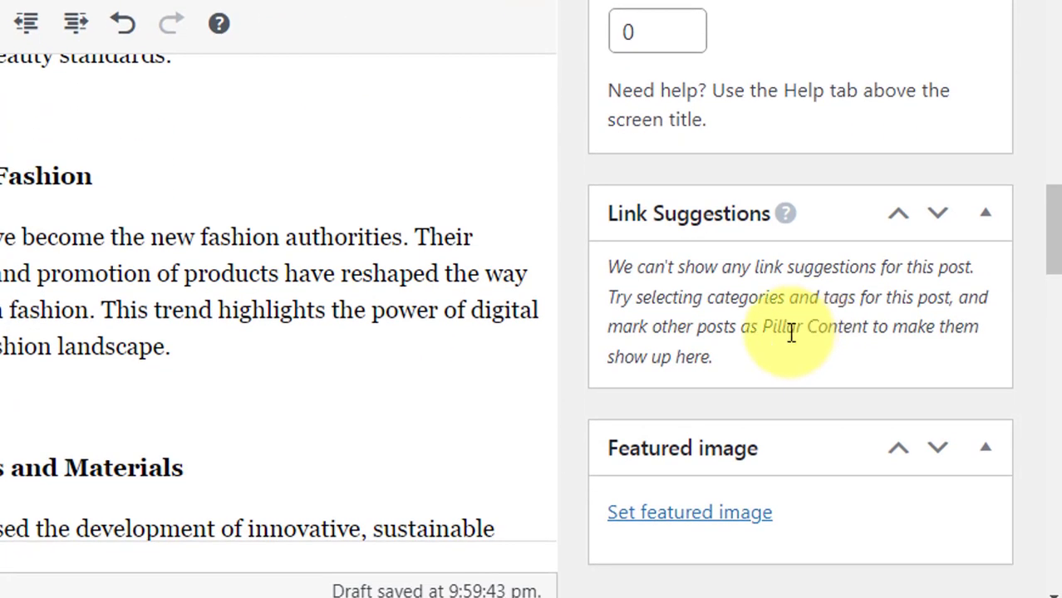
{"action": "scroll", "coordinate": [791, 332], "scroll_direction": "down", "scroll_amount": 1}
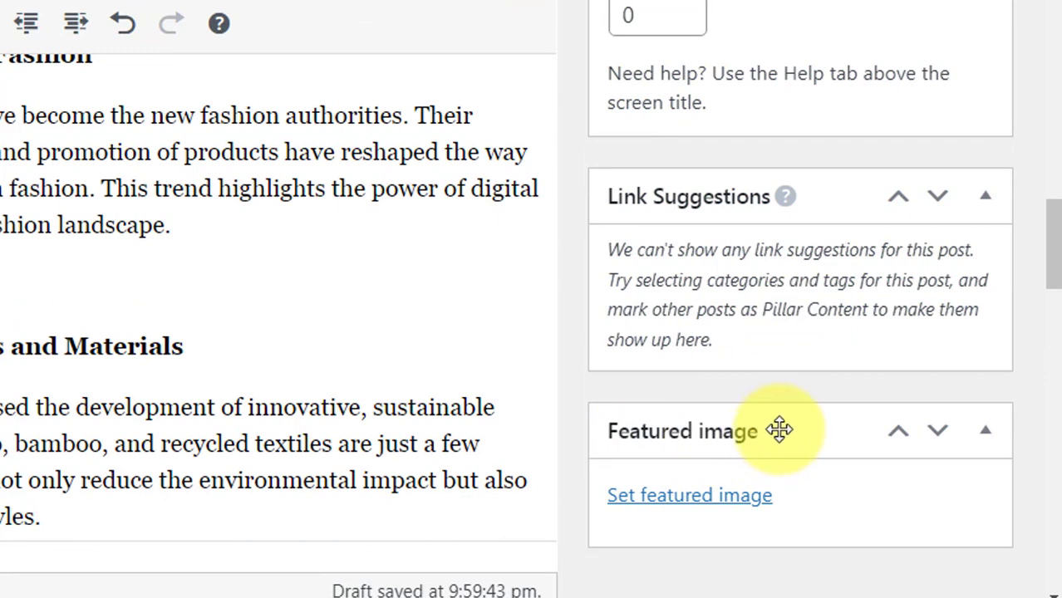
{"action": "left_click", "coordinate": [690, 499]}
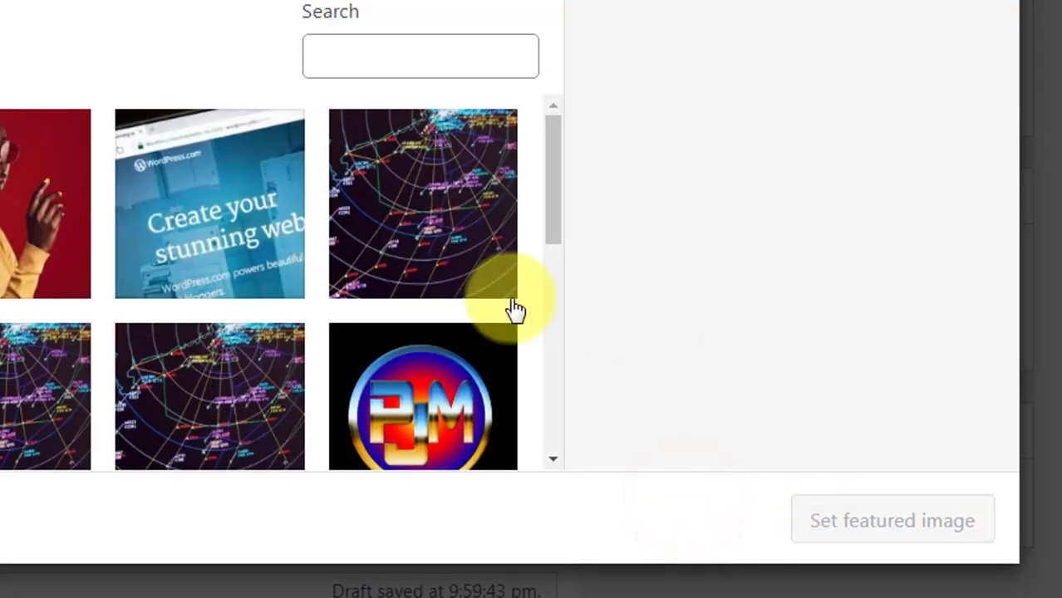
{"action": "left_click", "coordinate": [2, 203]}
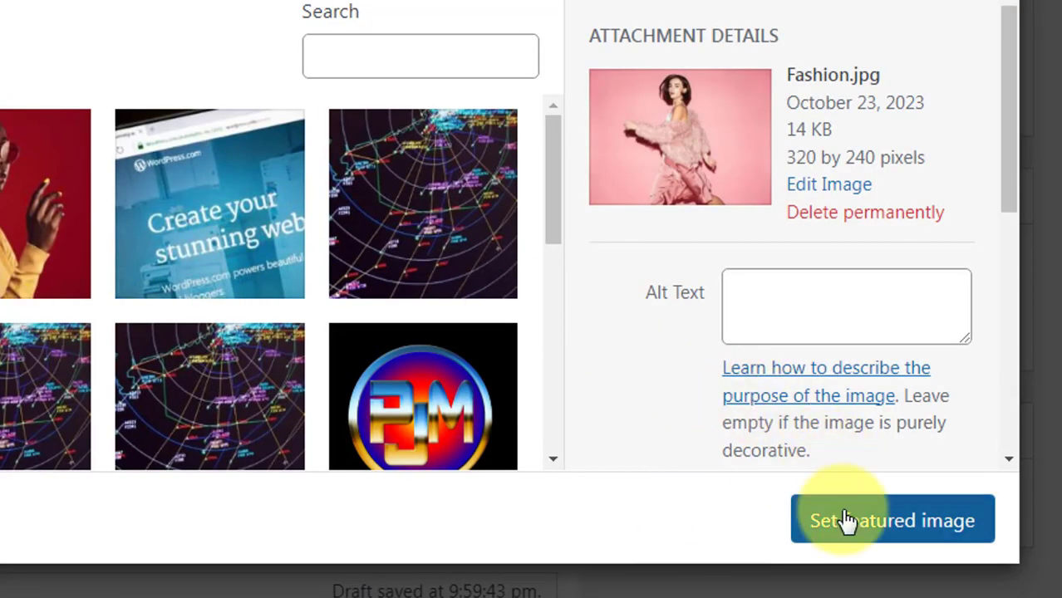
{"action": "left_click", "coordinate": [875, 531]}
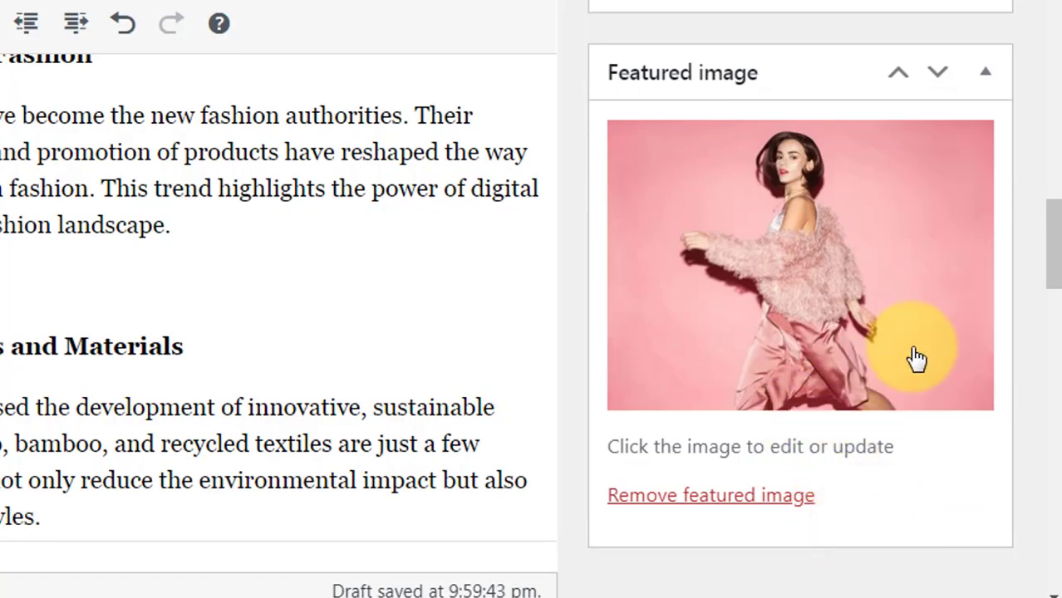
- Examine the Rank Math SEO section below the article, including the search preview, focus keyword and SEO and readability checks
{"action": "scroll", "coordinate": [872, 301], "scroll_direction": "down", "scroll_amount": 5}
{"action": "scroll", "coordinate": [864, 349], "scroll_direction": "down", "scroll_amount": 15}
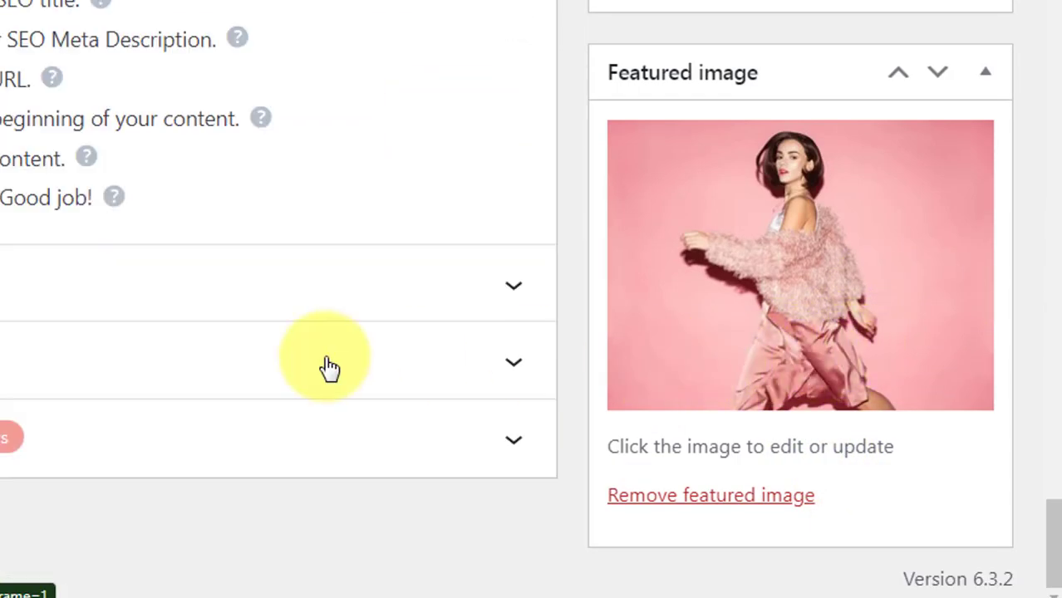
{"action": "scroll", "coordinate": [325, 357], "scroll_direction": "up", "scroll_amount": 4}
{"action": "scroll", "coordinate": [448, 476], "scroll_direction": "down", "scroll_amount": 5}
{"action": "scroll", "coordinate": [320, 439], "scroll_direction": "up", "scroll_amount": 10}
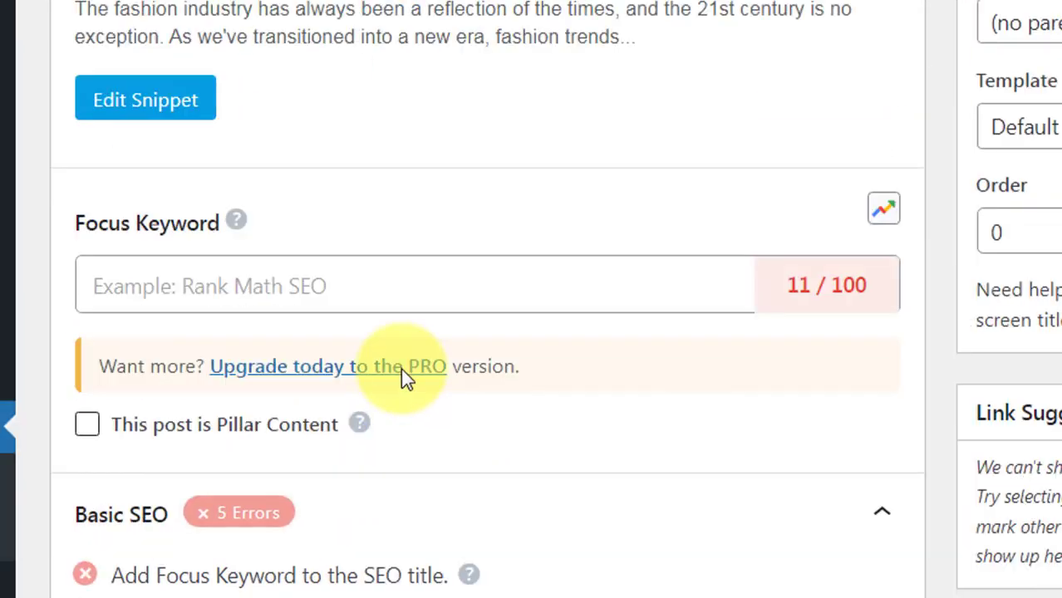
{"action": "scroll", "coordinate": [477, 400], "scroll_direction": "down", "scroll_amount": 10}
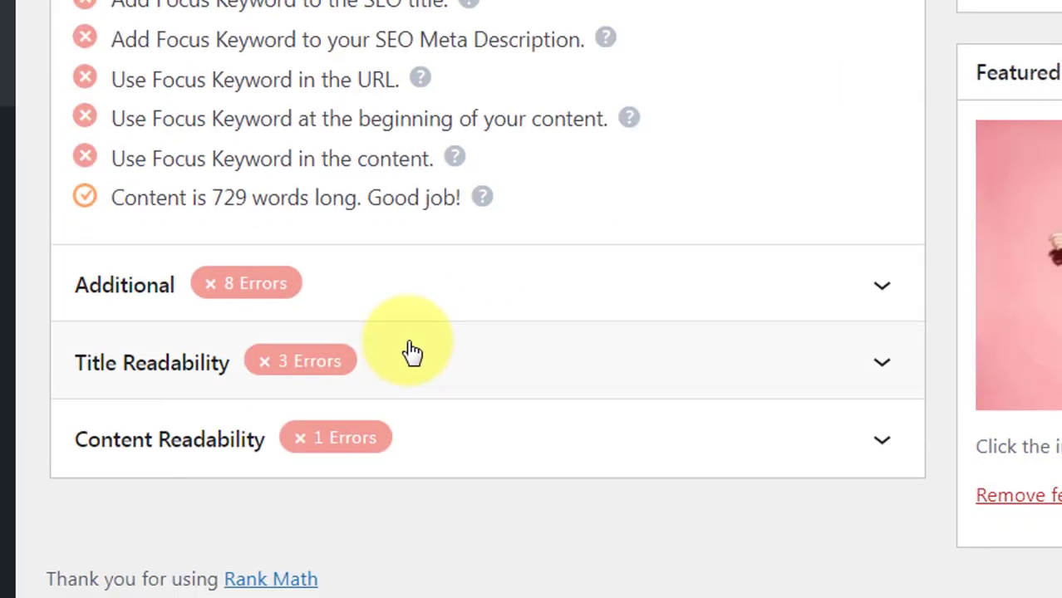
{"action": "scroll", "coordinate": [666, 361], "scroll_direction": "up", "scroll_amount": 6}
{"action": "scroll", "coordinate": [1051, 334], "scroll_direction": "up", "scroll_amount": 5}
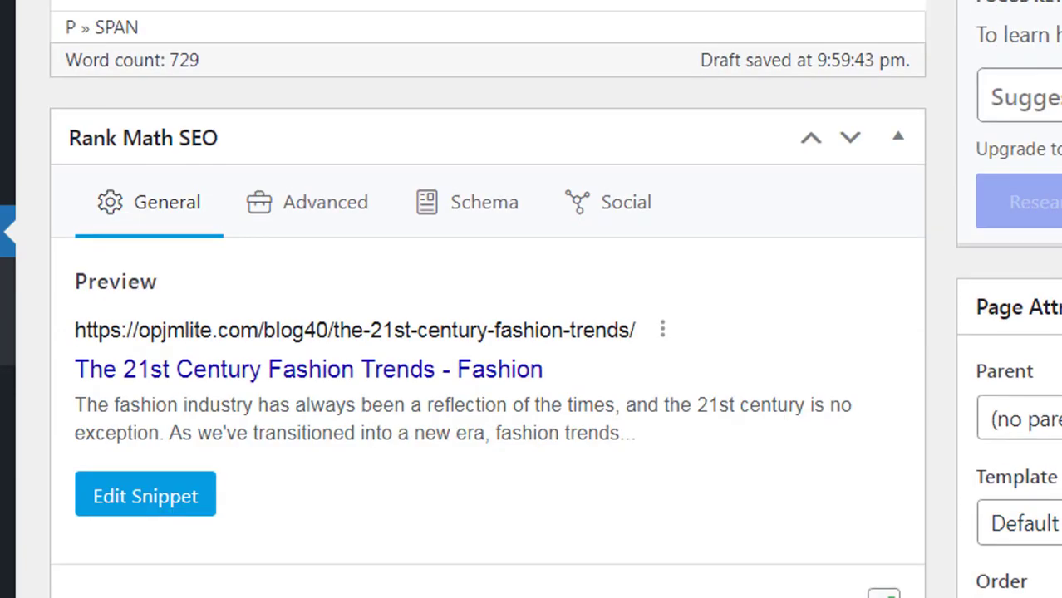
{"action": "scroll", "coordinate": [1051, 334], "scroll_direction": "down", "scroll_amount": 3}
{"action": "scroll", "coordinate": [487, 299], "scroll_direction": "up", "scroll_amount": 7}
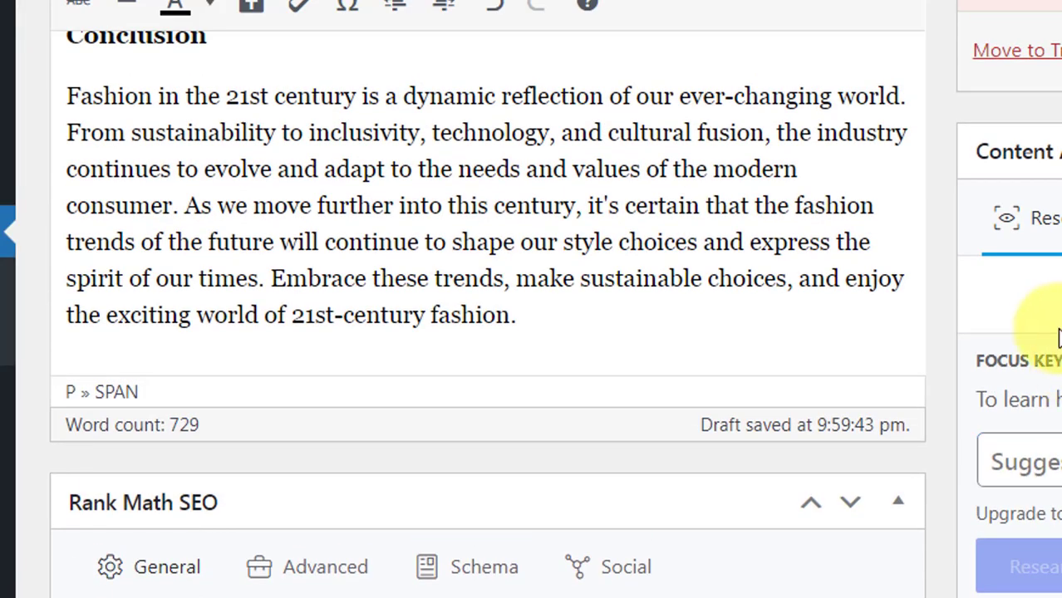
- Open the page's permalink slug for editing and confirm it as the-21st-century-fashion-trends
{"action": "scroll", "coordinate": [1050, 337], "scroll_direction": "up", "scroll_amount": 4}
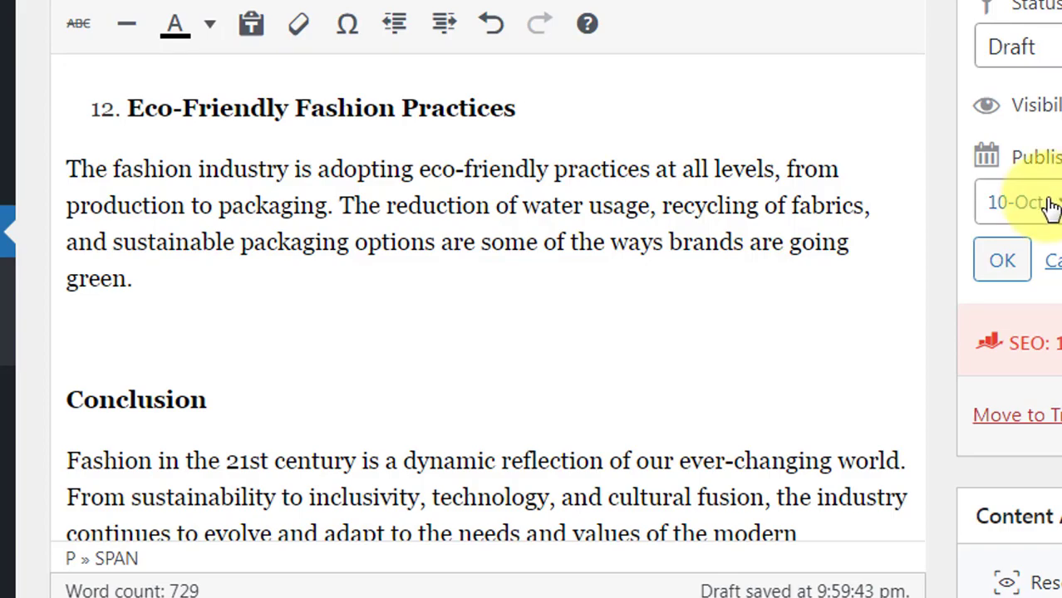
{"action": "scroll", "coordinate": [851, 231], "scroll_direction": "up", "scroll_amount": 15}
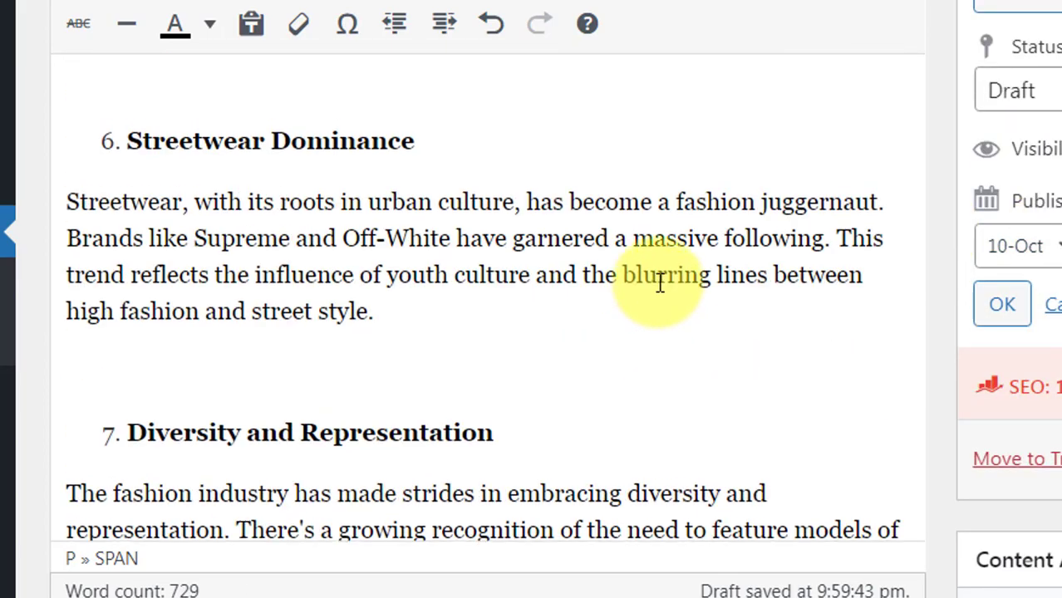
{"action": "scroll", "coordinate": [835, 268], "scroll_direction": "up", "scroll_amount": 15}
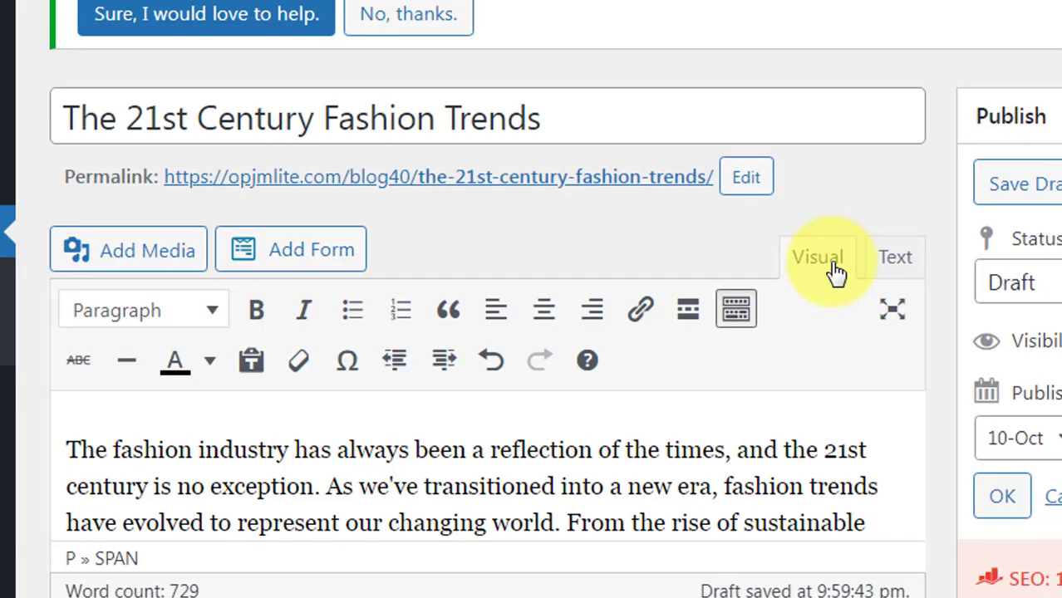
{"action": "scroll", "coordinate": [793, 365], "scroll_direction": "down", "scroll_amount": 2}
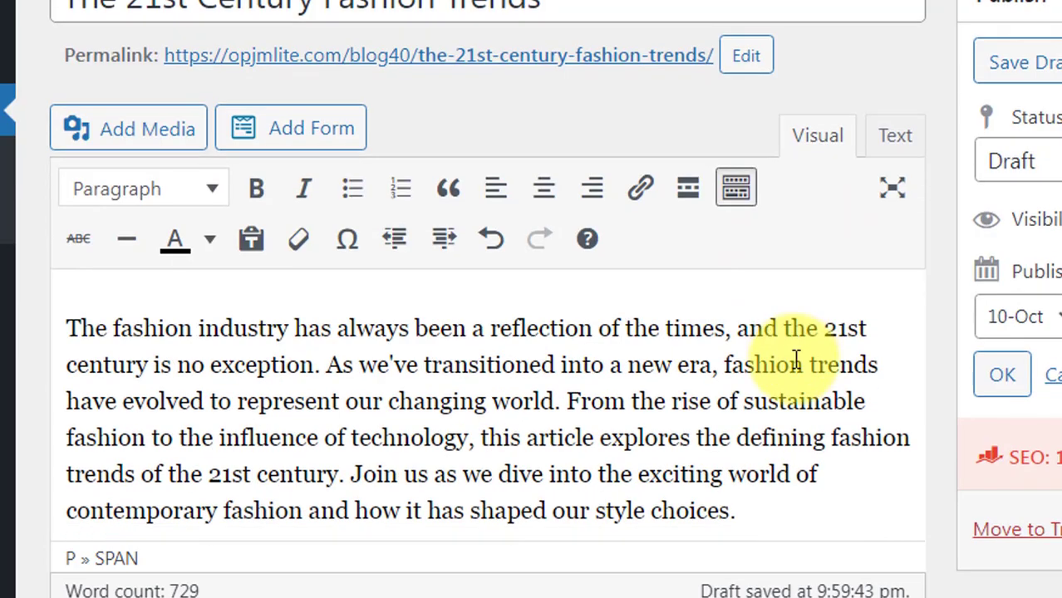
{"action": "scroll", "coordinate": [805, 347], "scroll_direction": "up", "scroll_amount": 2}
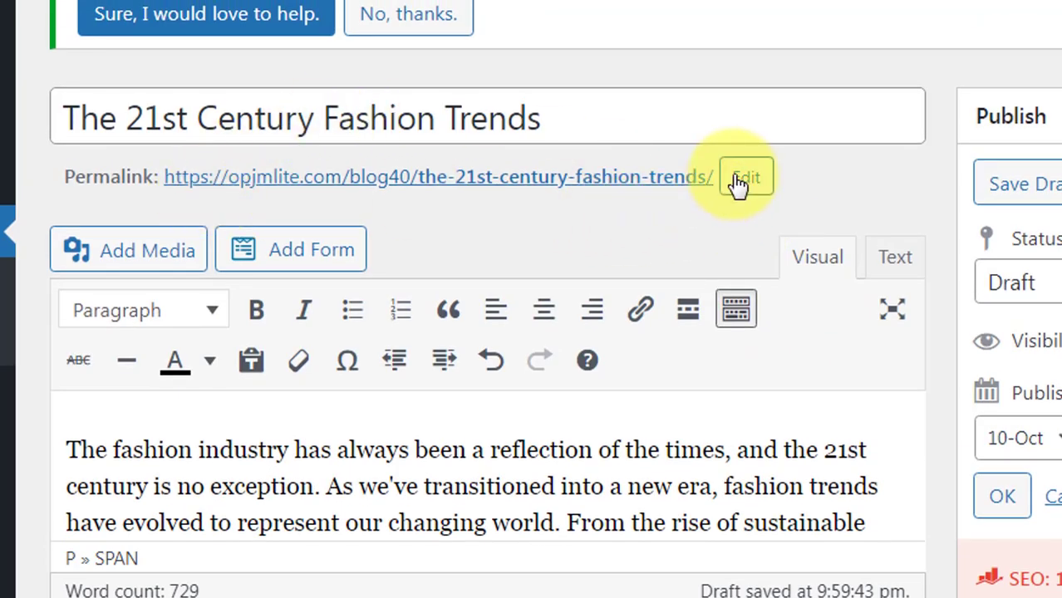
{"action": "left_click", "coordinate": [740, 179]}
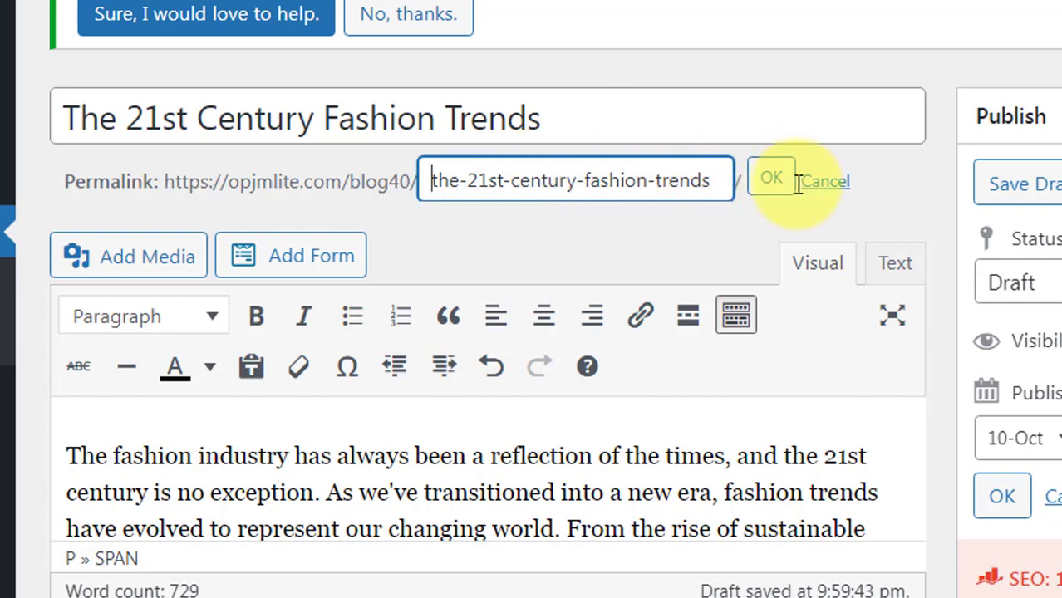
{"action": "left_click", "coordinate": [771, 180]}
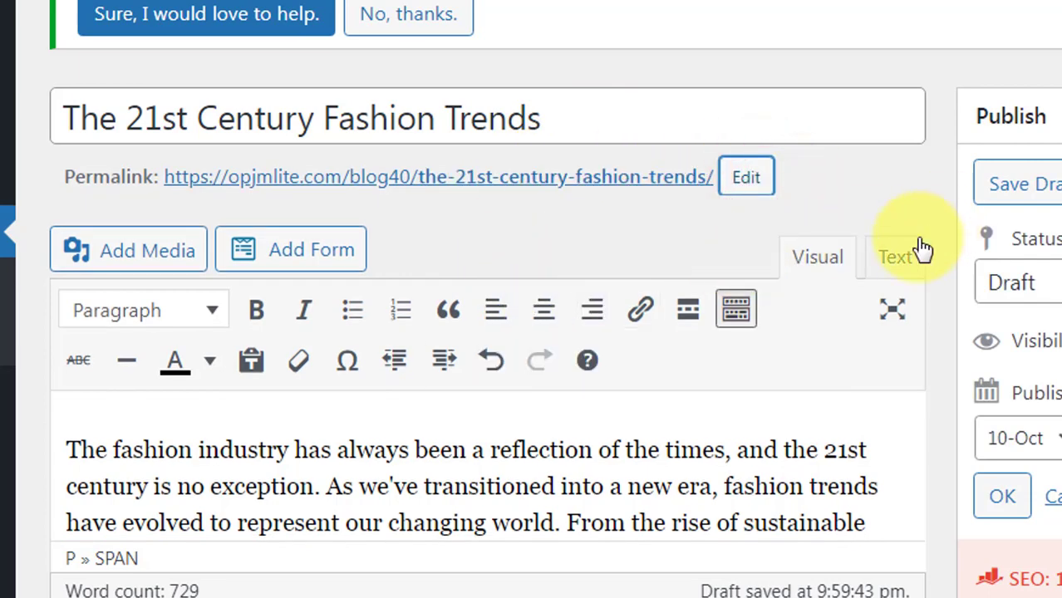
{"action": "scroll", "coordinate": [441, 266], "scroll_direction": "down", "scroll_amount": 2}
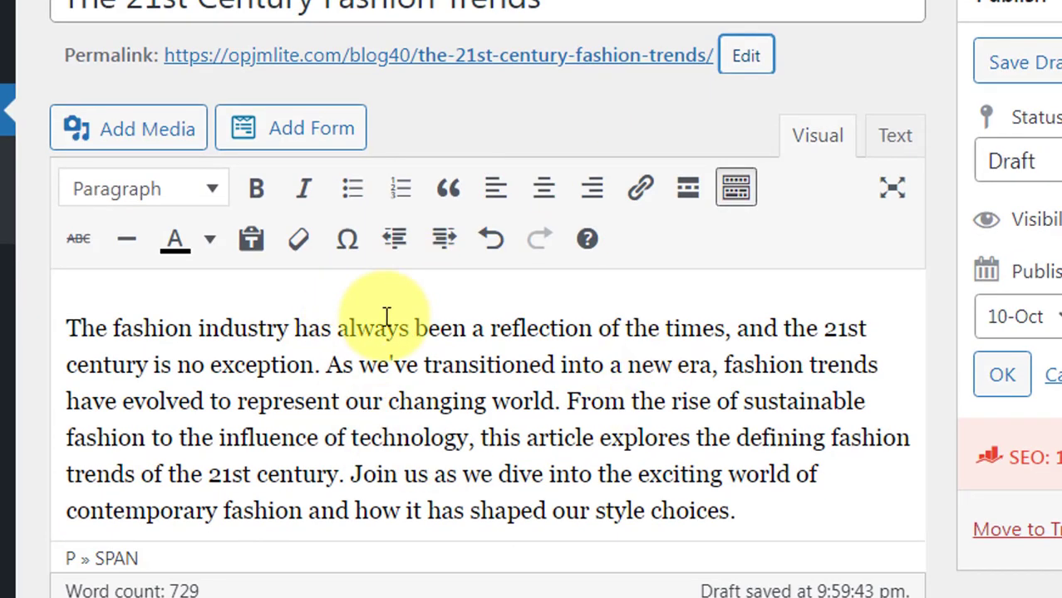
{"action": "scroll", "coordinate": [387, 315], "scroll_direction": "down", "scroll_amount": 8}
{"action": "scroll", "coordinate": [444, 325], "scroll_direction": "down", "scroll_amount": 2}
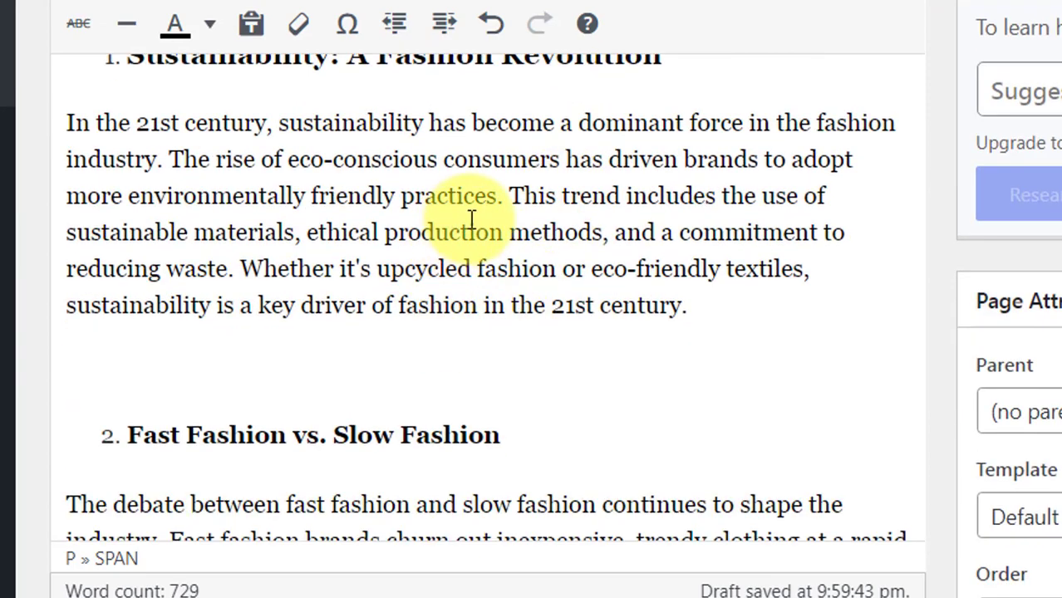
{"action": "scroll", "coordinate": [458, 216], "scroll_direction": "down", "scroll_amount": 1}
{"action": "scroll", "coordinate": [502, 204], "scroll_direction": "up", "scroll_amount": 1}
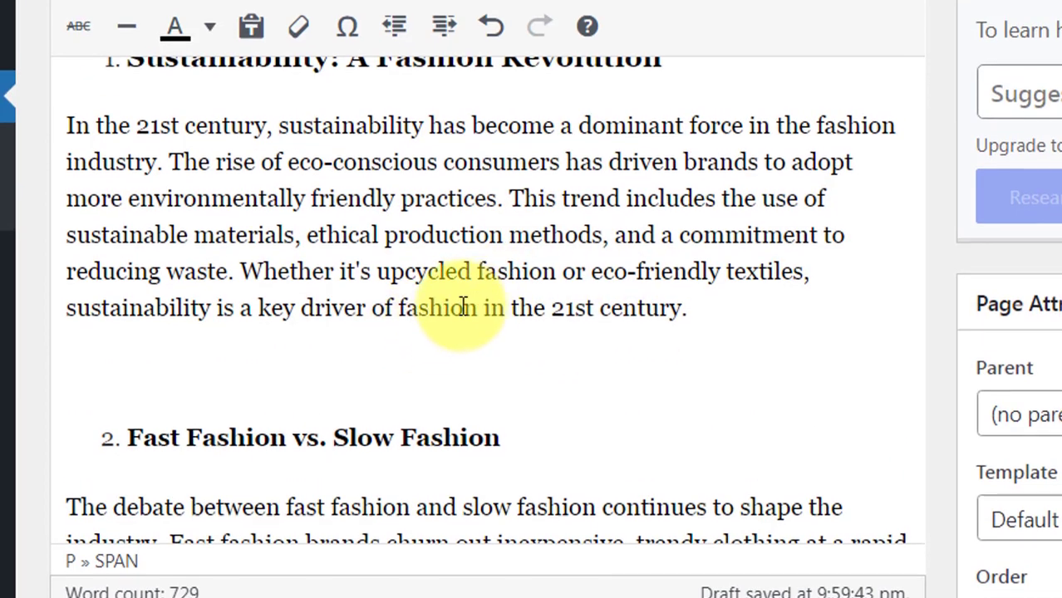
{"action": "scroll", "coordinate": [451, 308], "scroll_direction": "up", "scroll_amount": 2}
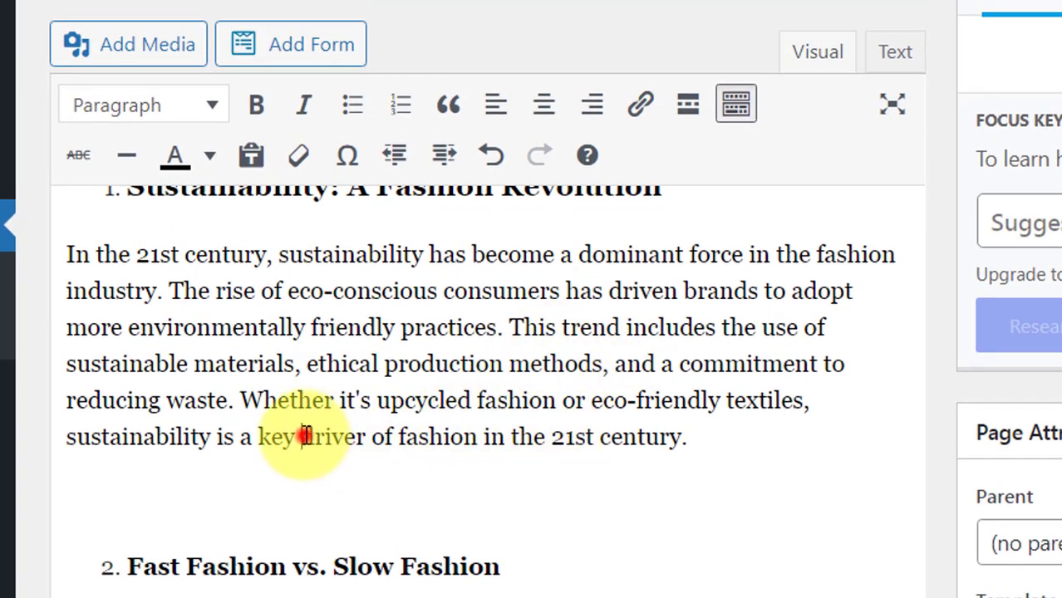
{"action": "left_click_drag", "start_coordinate": [302, 436], "coordinate": [462, 438]}
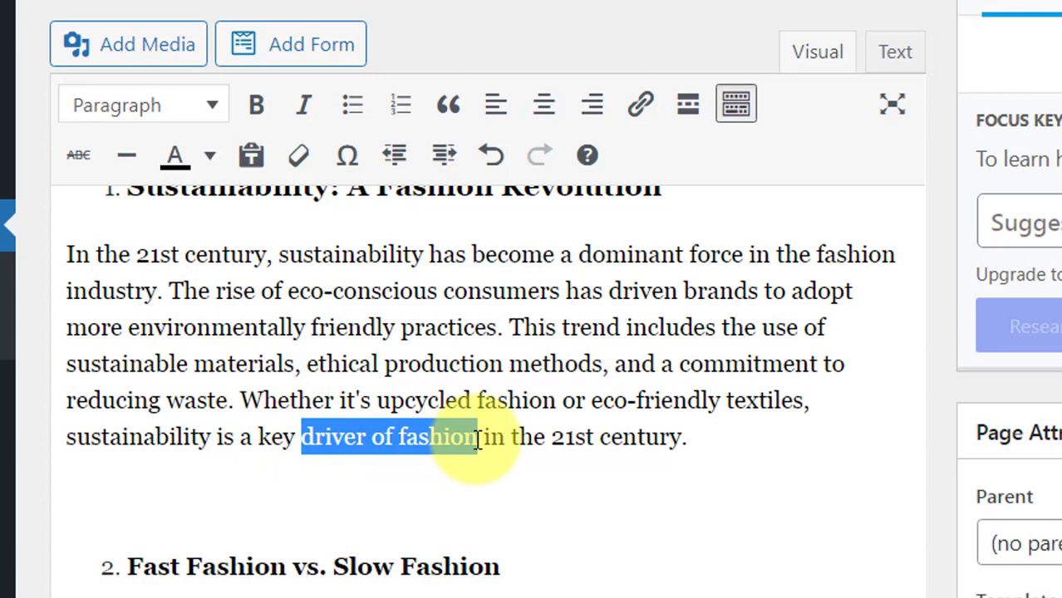
{"action": "left_click", "coordinate": [641, 106]}
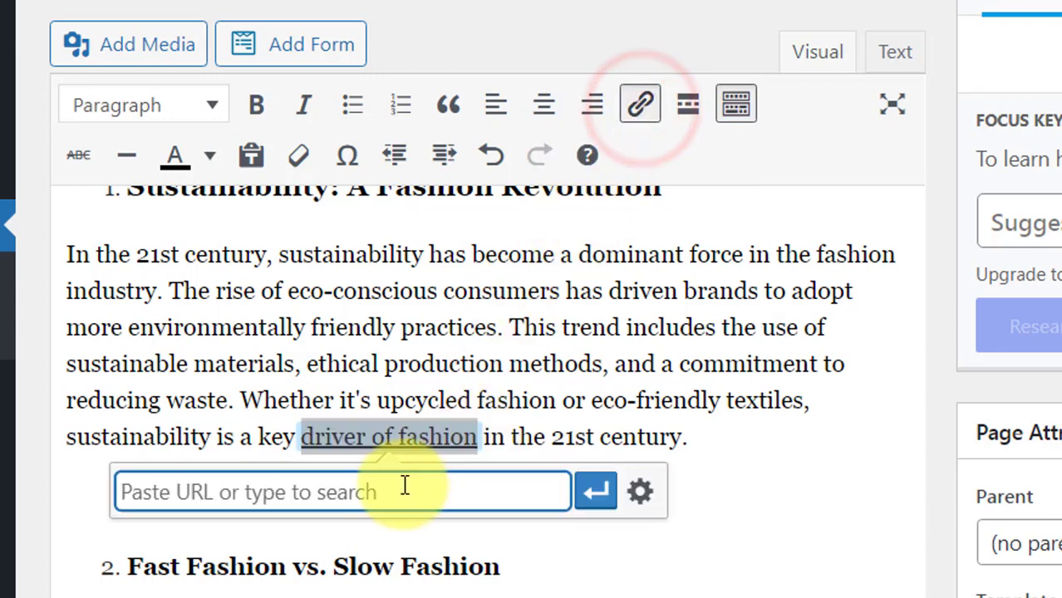
{"action": "left_click", "coordinate": [372, 490]}
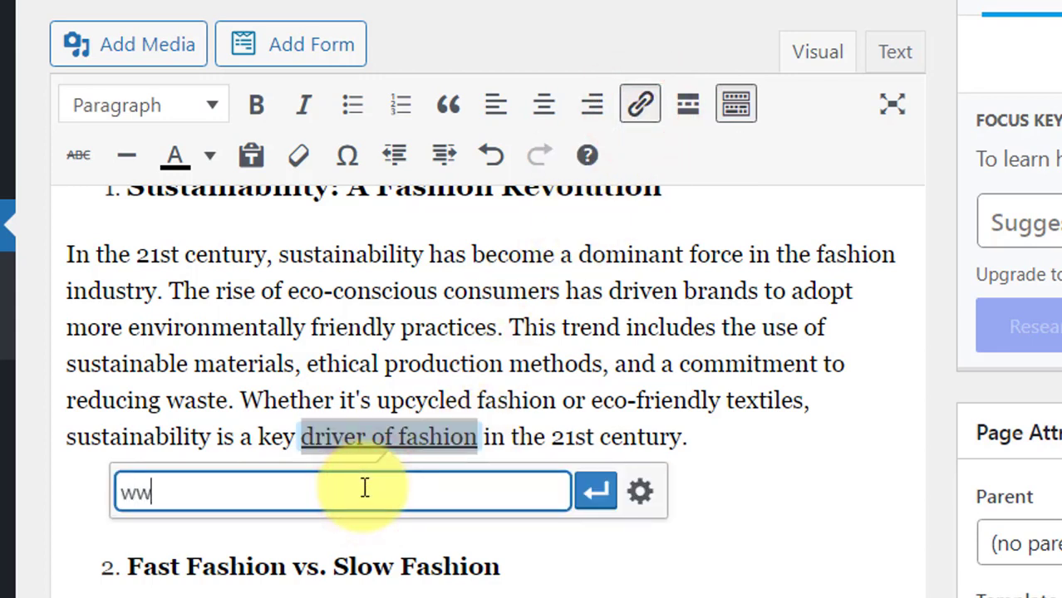
{"action": "type", "text": "www.dfashion.com"}
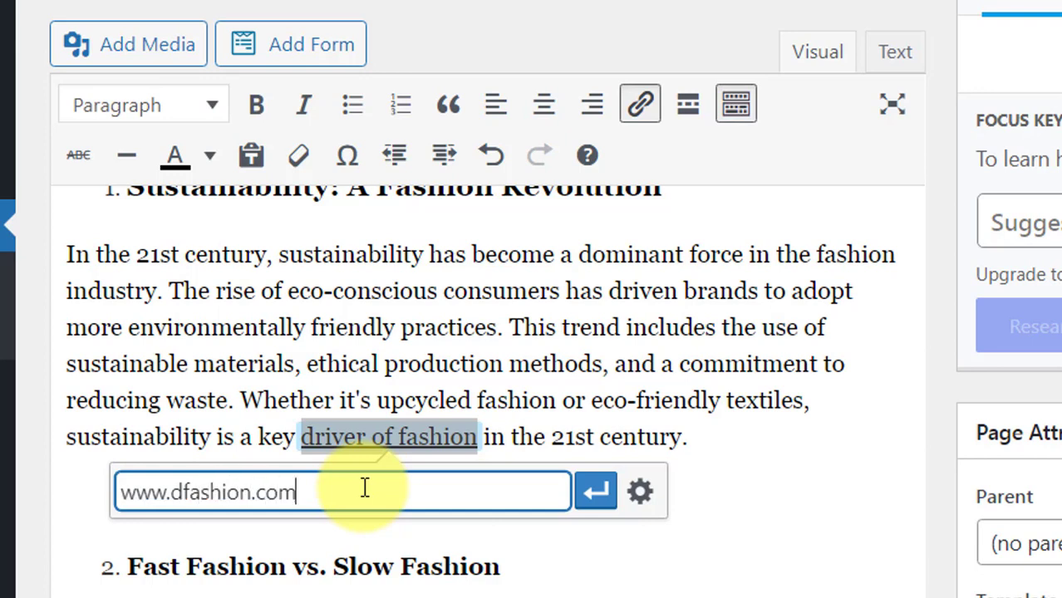
{"action": "left_click", "coordinate": [597, 493]}
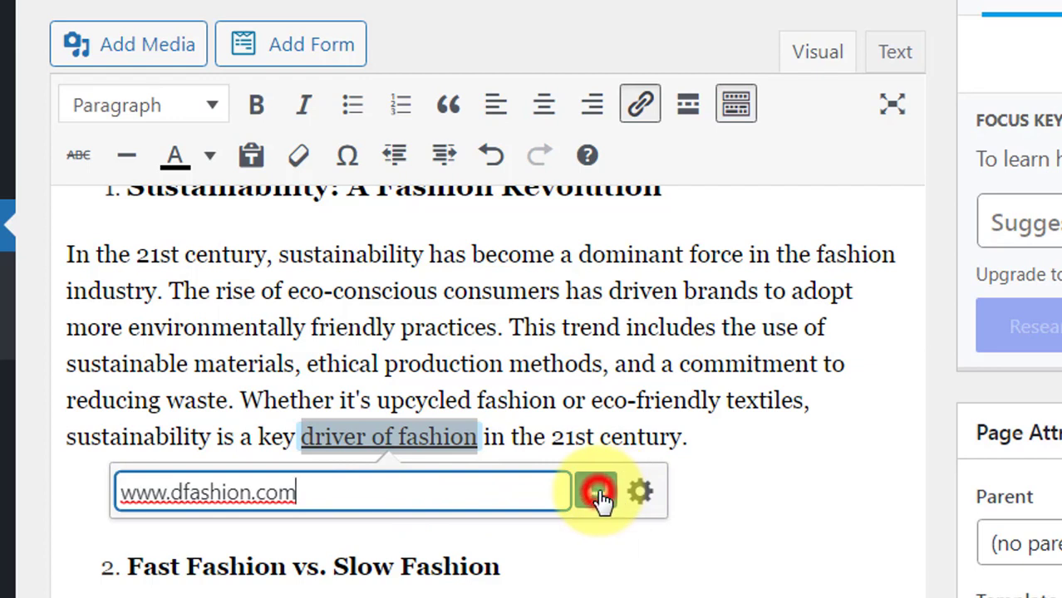
- Set the "driver of fashion" link to open in a new tab and save its link options
{"action": "left_click", "coordinate": [435, 491]}
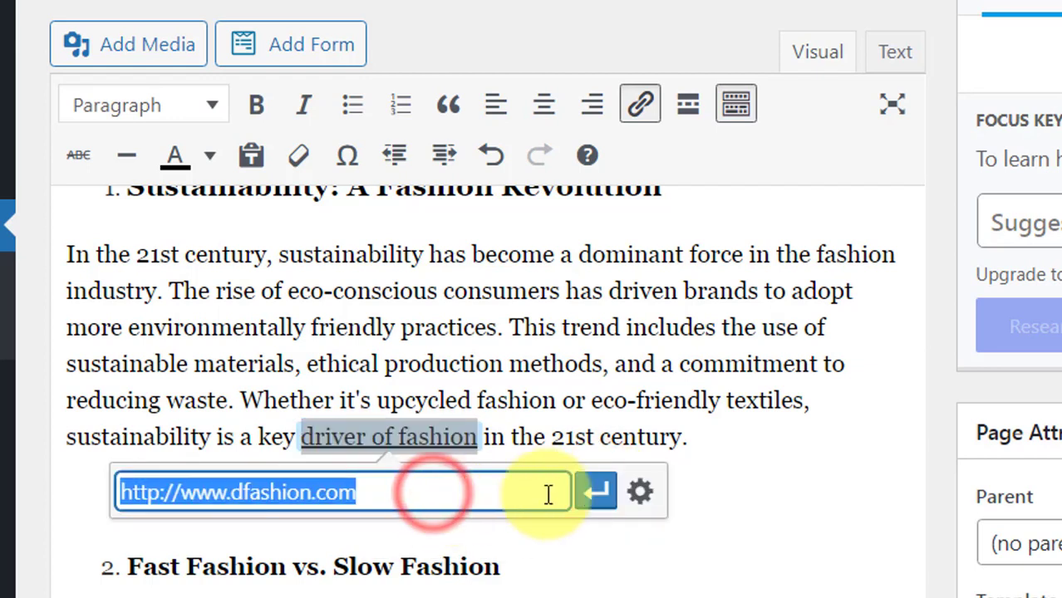
{"action": "left_click", "coordinate": [639, 494]}
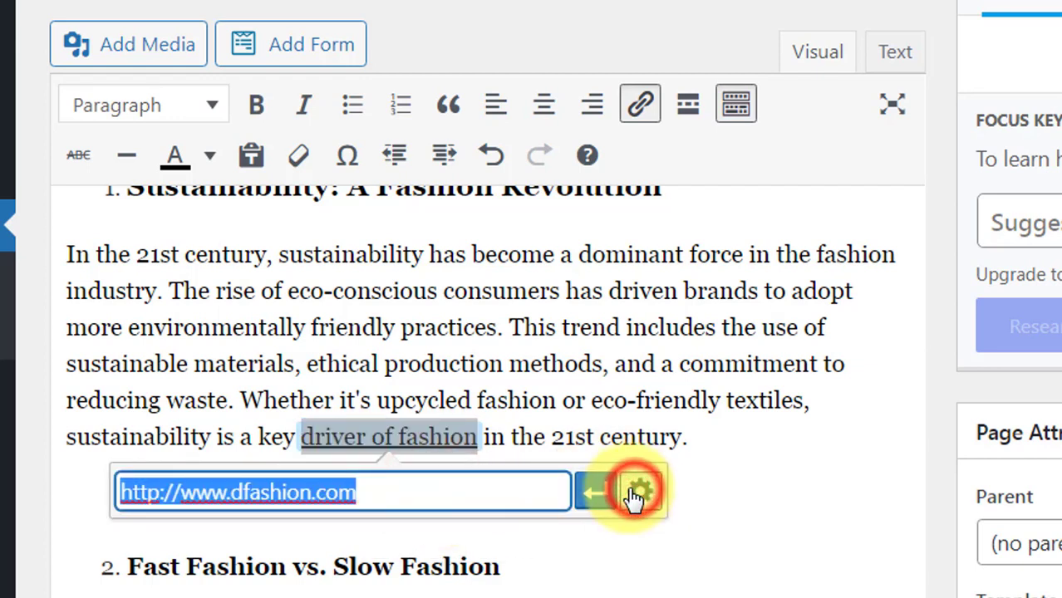
{"action": "left_click", "coordinate": [440, 257]}
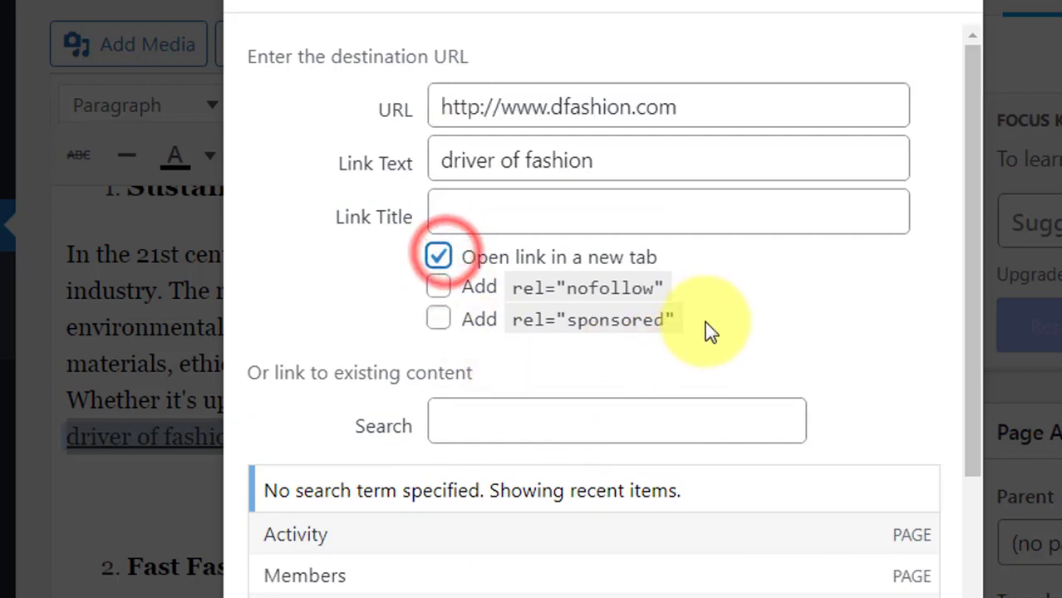
{"action": "scroll", "coordinate": [540, 348], "scroll_direction": "down", "scroll_amount": 3}
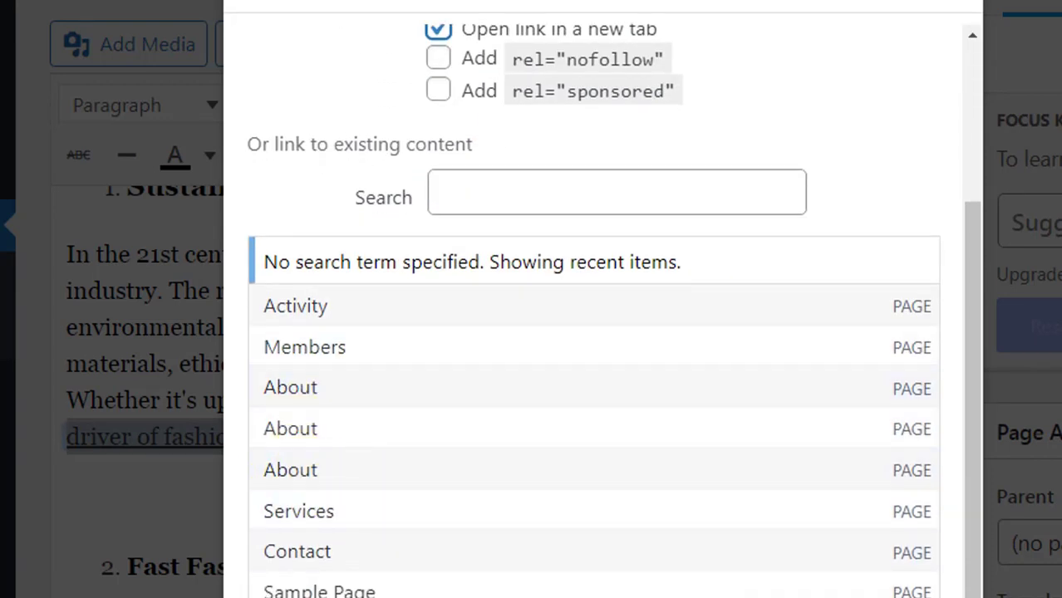
{"action": "key", "text": "Return"}
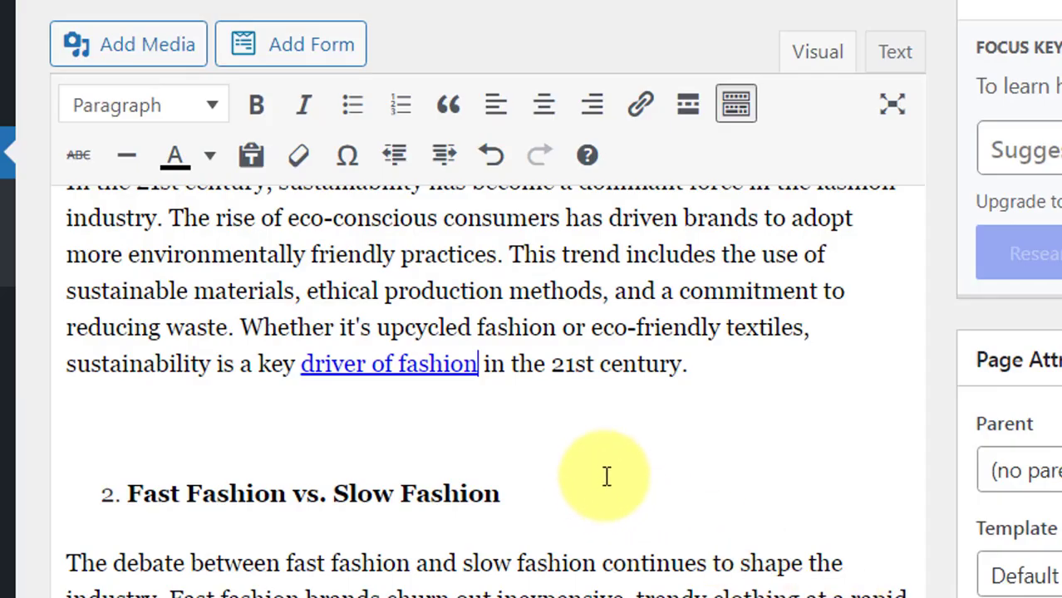
{"action": "left_click", "coordinate": [530, 329]}
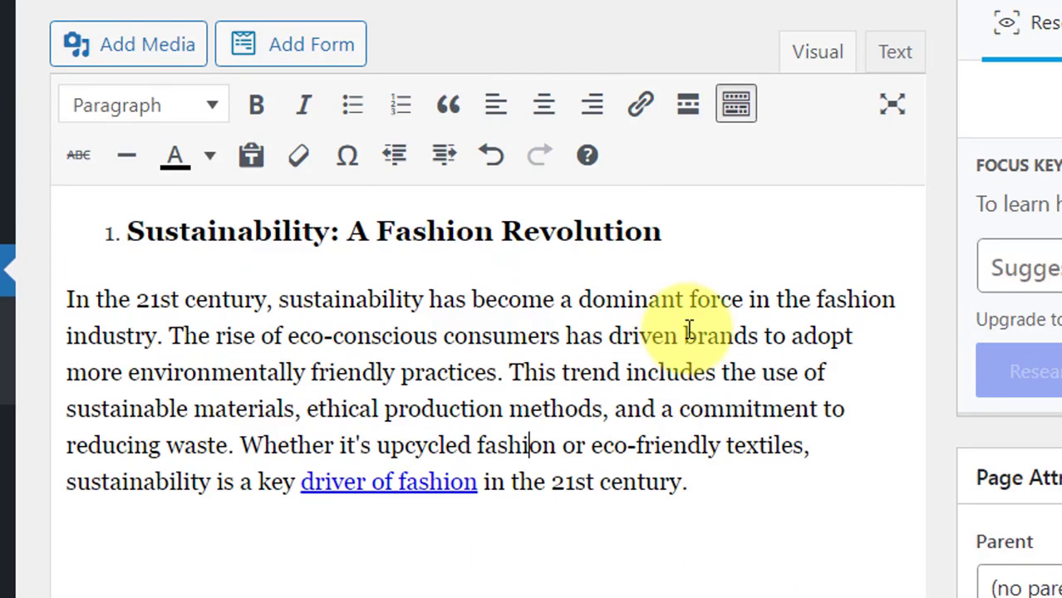
- Review the whole article from the title and introduction through the numbered sections to the Conclusion, checking headings, text, image and link
{"action": "scroll", "coordinate": [503, 434], "scroll_direction": "up", "scroll_amount": 2}
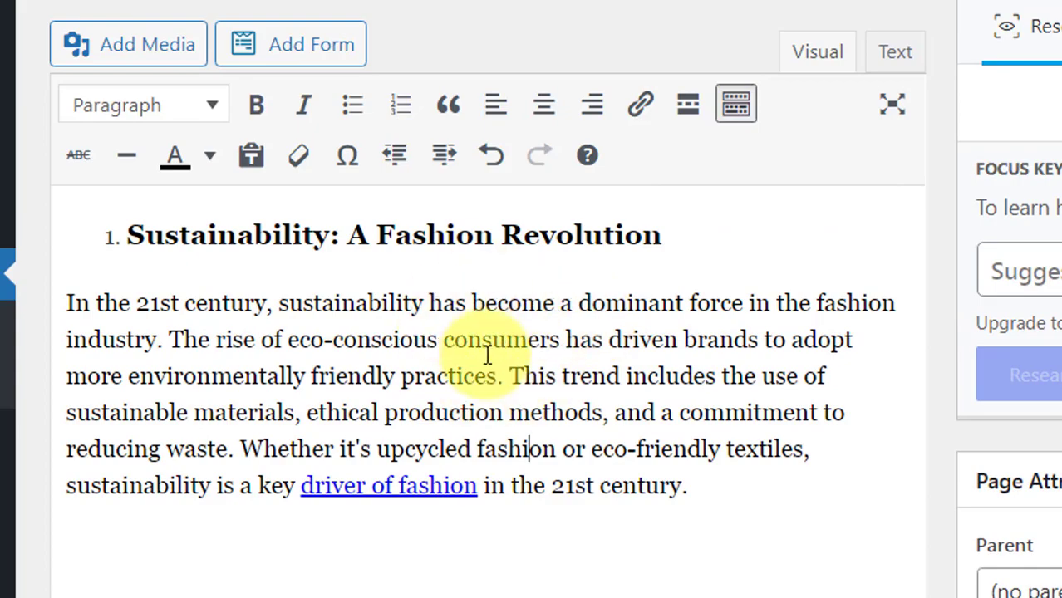
{"action": "scroll", "coordinate": [565, 347], "scroll_direction": "down", "scroll_amount": 20}
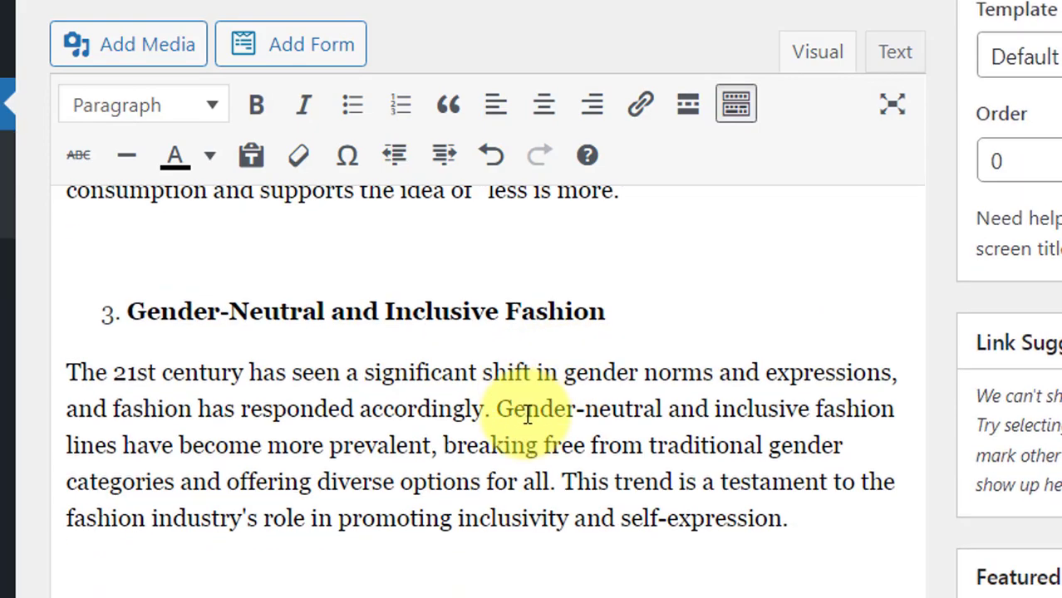
{"action": "scroll", "coordinate": [505, 464], "scroll_direction": "down", "scroll_amount": 20}
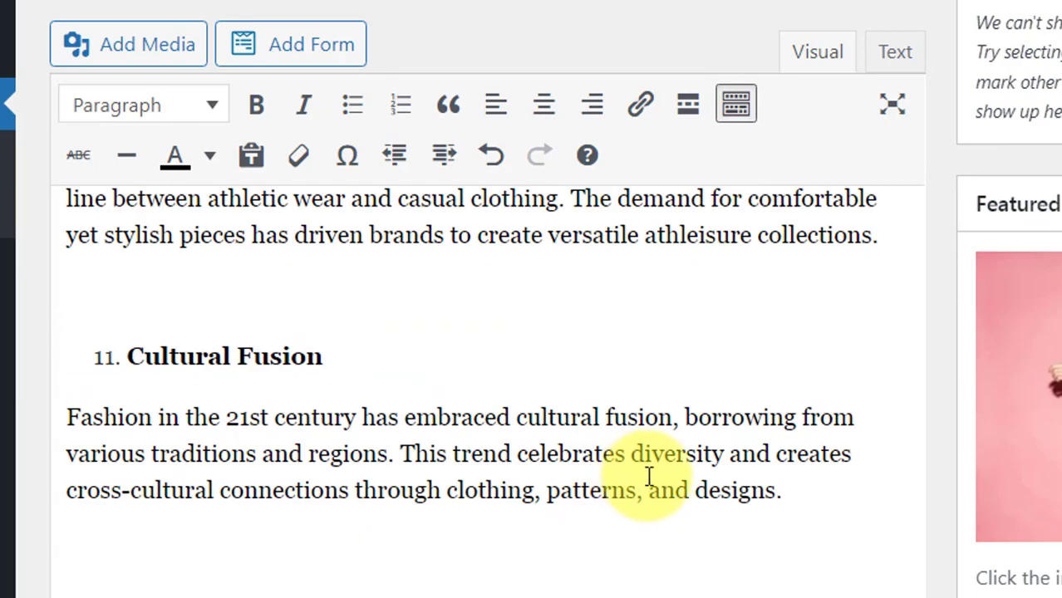
{"action": "scroll", "coordinate": [650, 478], "scroll_direction": "up", "scroll_amount": 20}
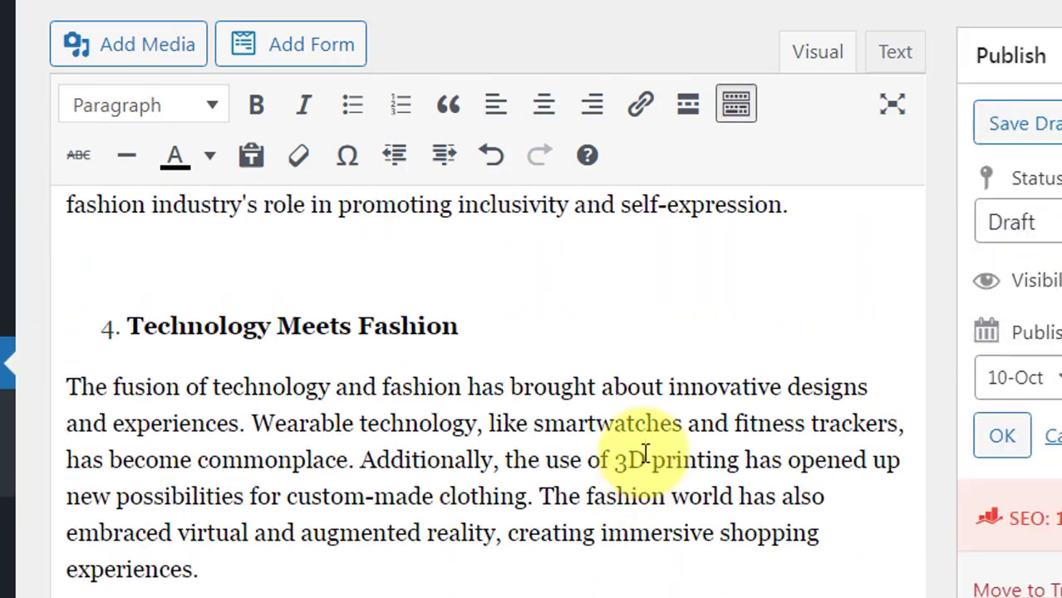
{"action": "scroll", "coordinate": [646, 457], "scroll_direction": "up", "scroll_amount": 20}
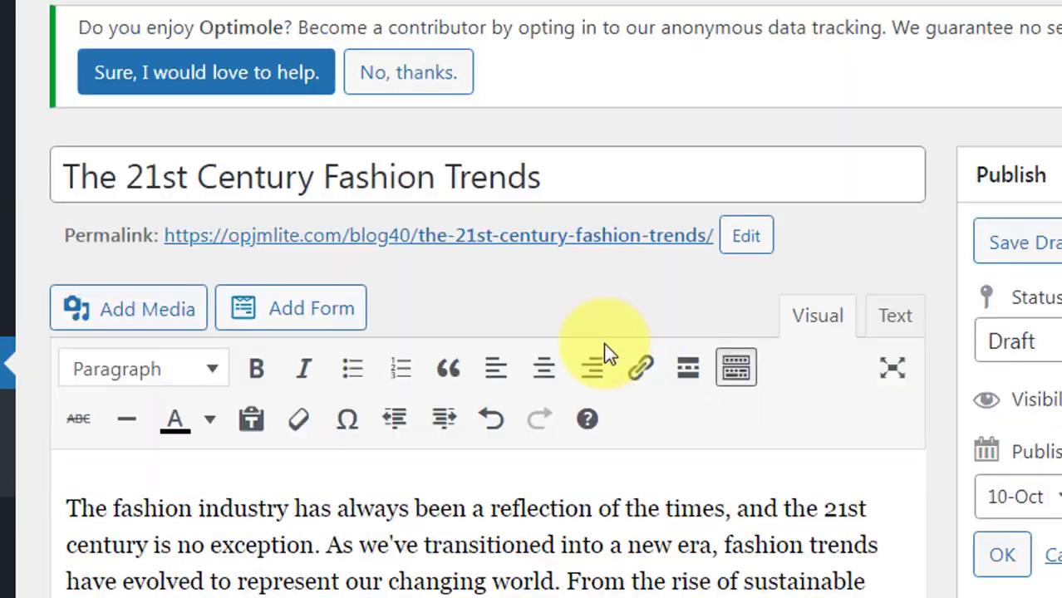
{"action": "scroll", "coordinate": [458, 574], "scroll_direction": "up", "scroll_amount": 1}
{"action": "scroll", "coordinate": [482, 549], "scroll_direction": "down", "scroll_amount": 4}
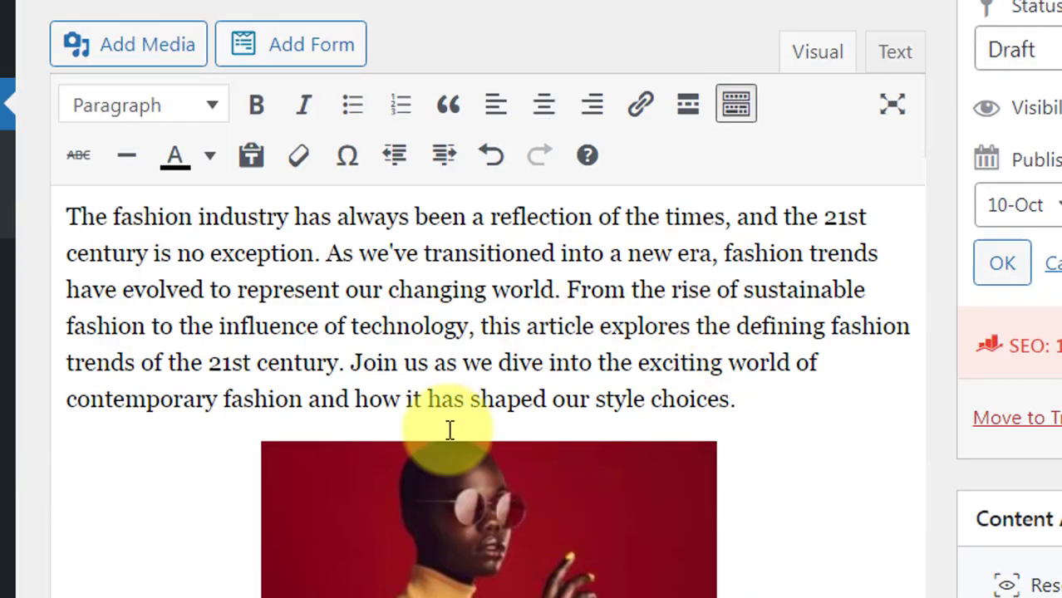
{"action": "scroll", "coordinate": [544, 457], "scroll_direction": "up", "scroll_amount": 3}
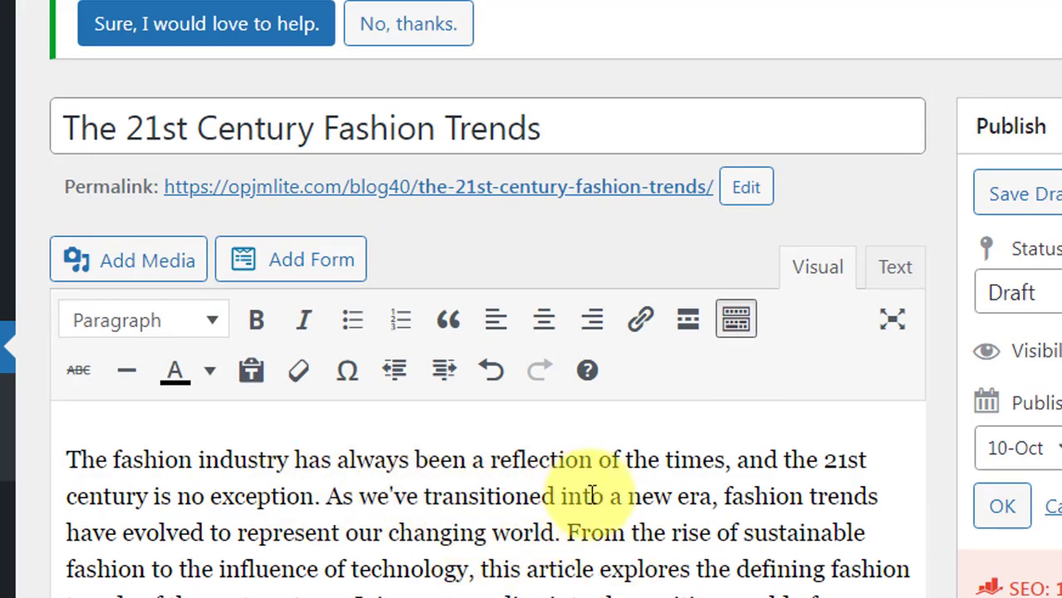
{"action": "scroll", "coordinate": [592, 495], "scroll_direction": "down", "scroll_amount": 15}
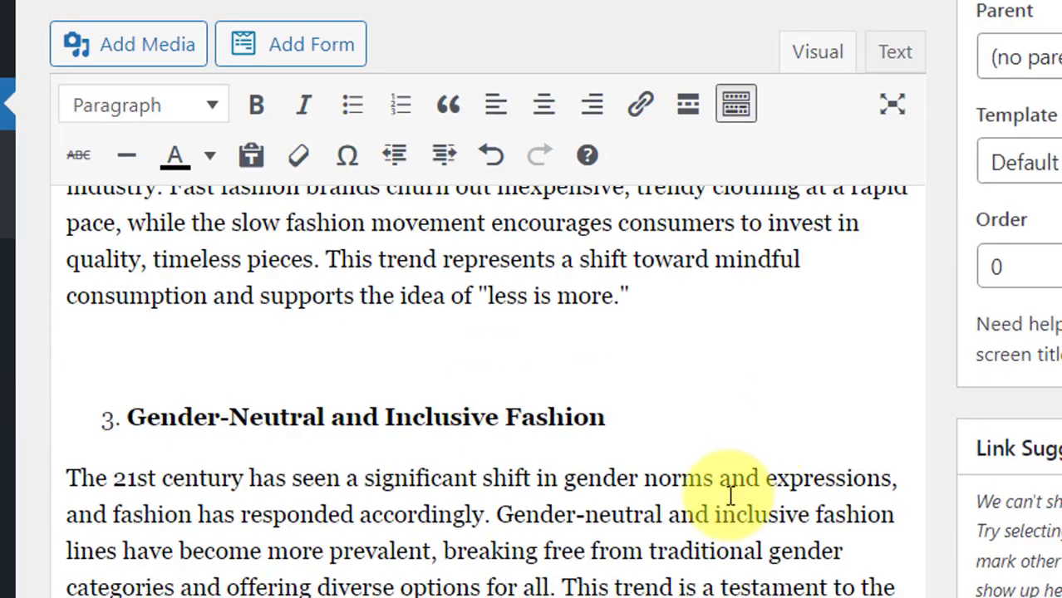
{"action": "scroll", "coordinate": [593, 462], "scroll_direction": "down", "scroll_amount": 20}
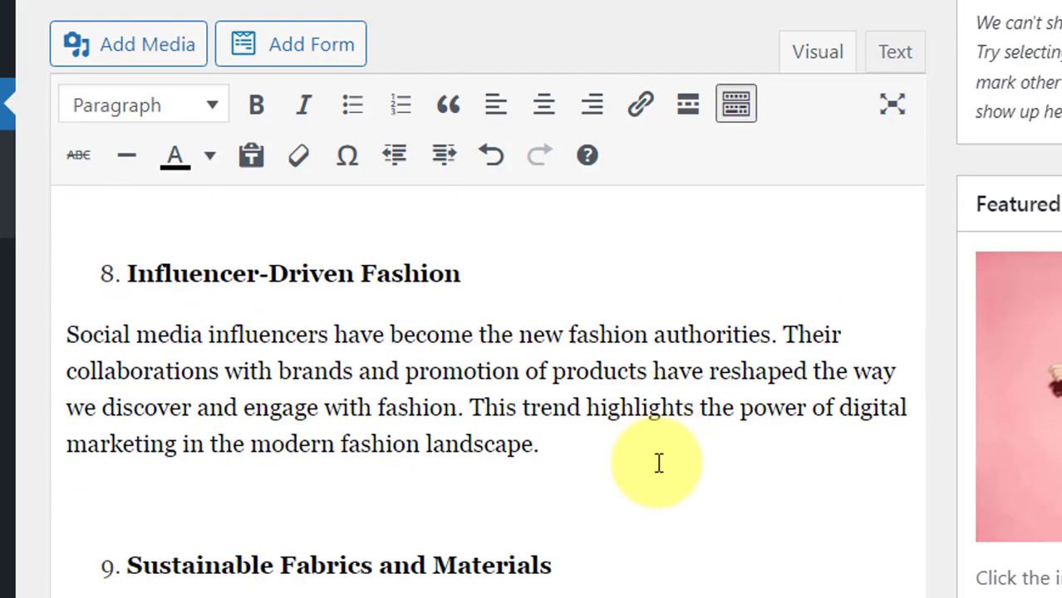
{"action": "scroll", "coordinate": [658, 463], "scroll_direction": "down", "scroll_amount": 20}
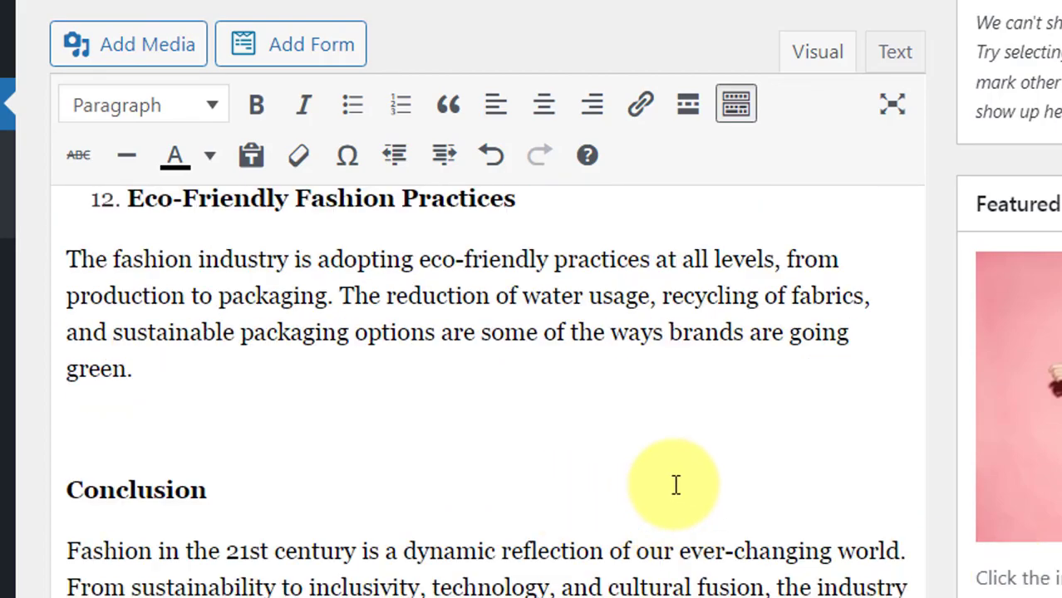
{"action": "scroll", "coordinate": [621, 418], "scroll_direction": "up", "scroll_amount": 10}
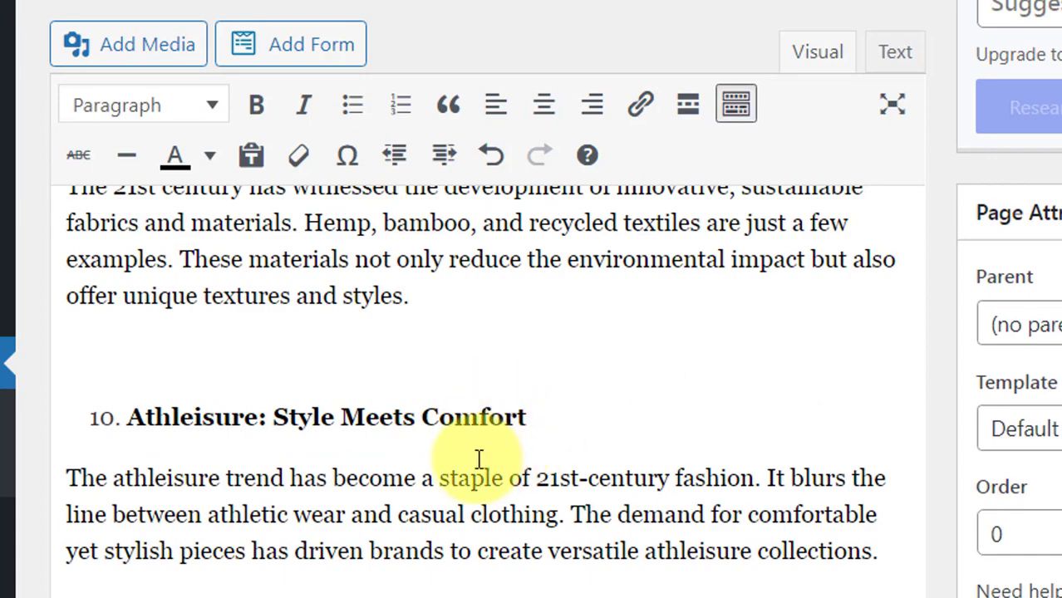
{"action": "scroll", "coordinate": [617, 436], "scroll_direction": "up", "scroll_amount": 15}
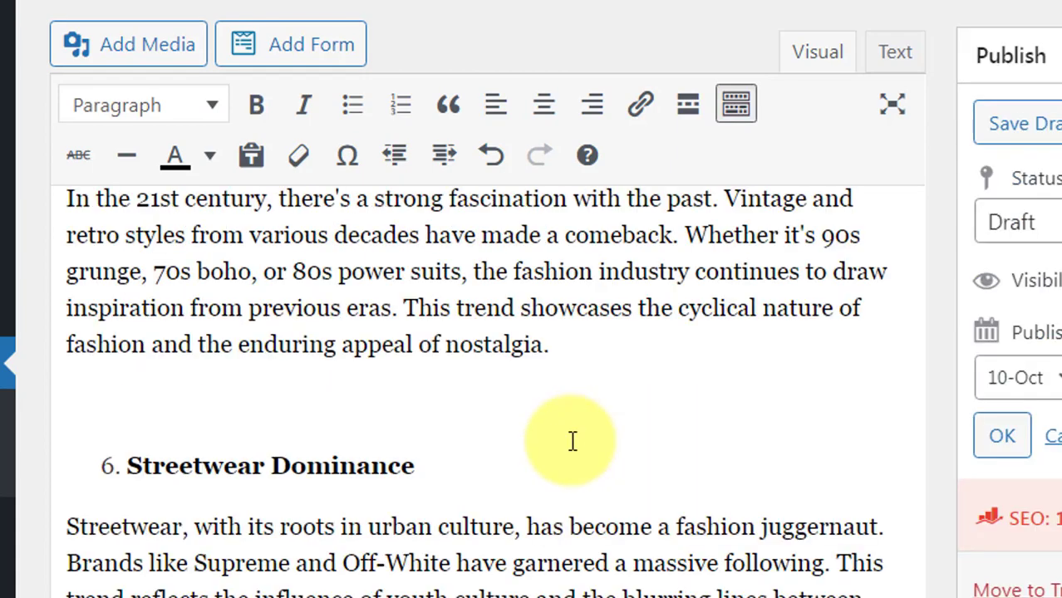
{"action": "scroll", "coordinate": [579, 441], "scroll_direction": "up", "scroll_amount": 20}
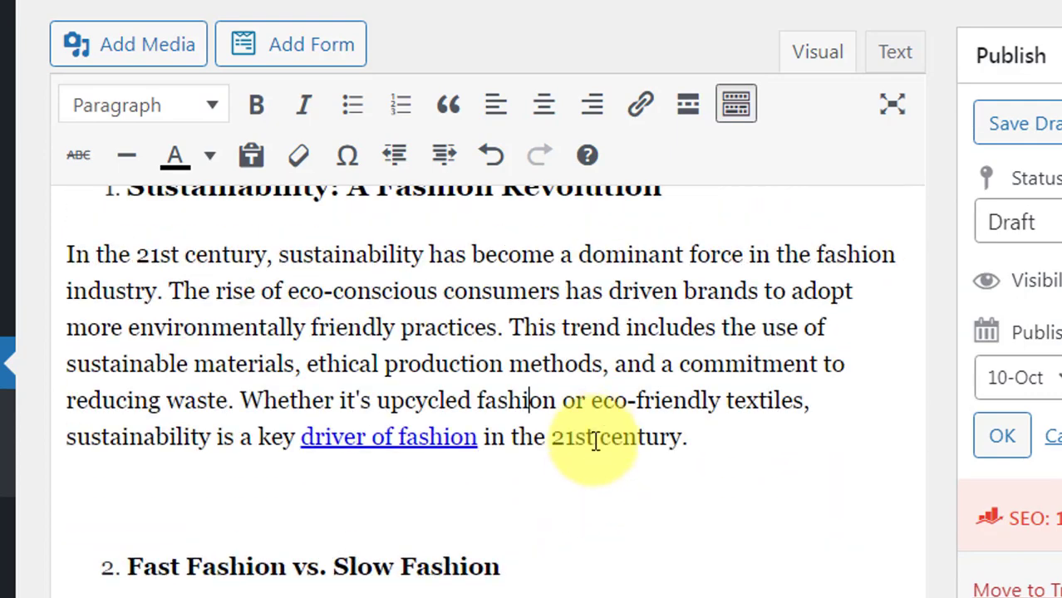
{"action": "scroll", "coordinate": [594, 434], "scroll_direction": "up", "scroll_amount": 10}
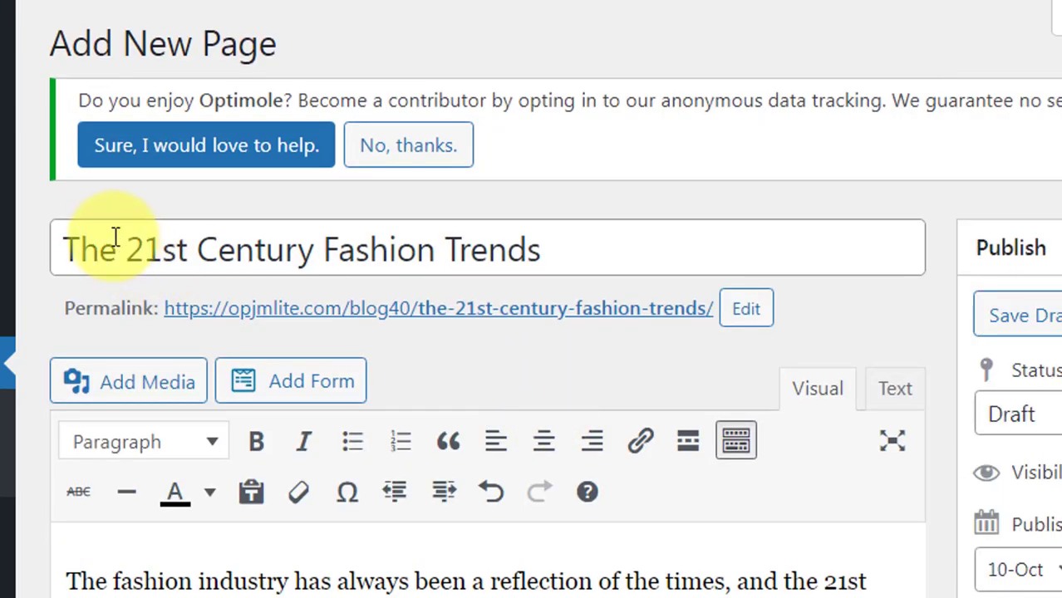
{"action": "scroll", "coordinate": [629, 491], "scroll_direction": "down", "scroll_amount": 4}
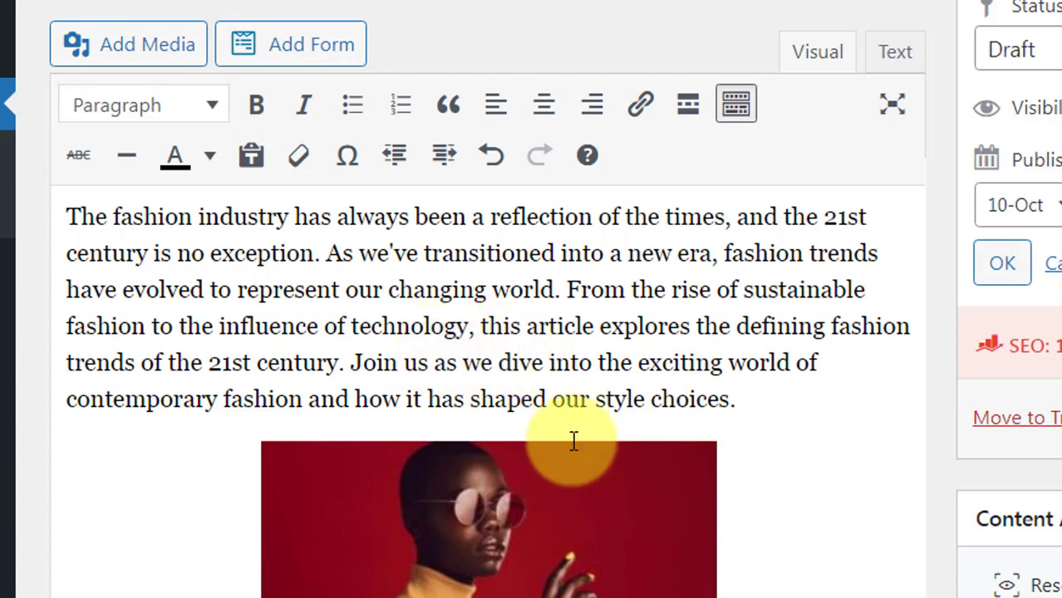
{"action": "left_click", "coordinate": [575, 326]}
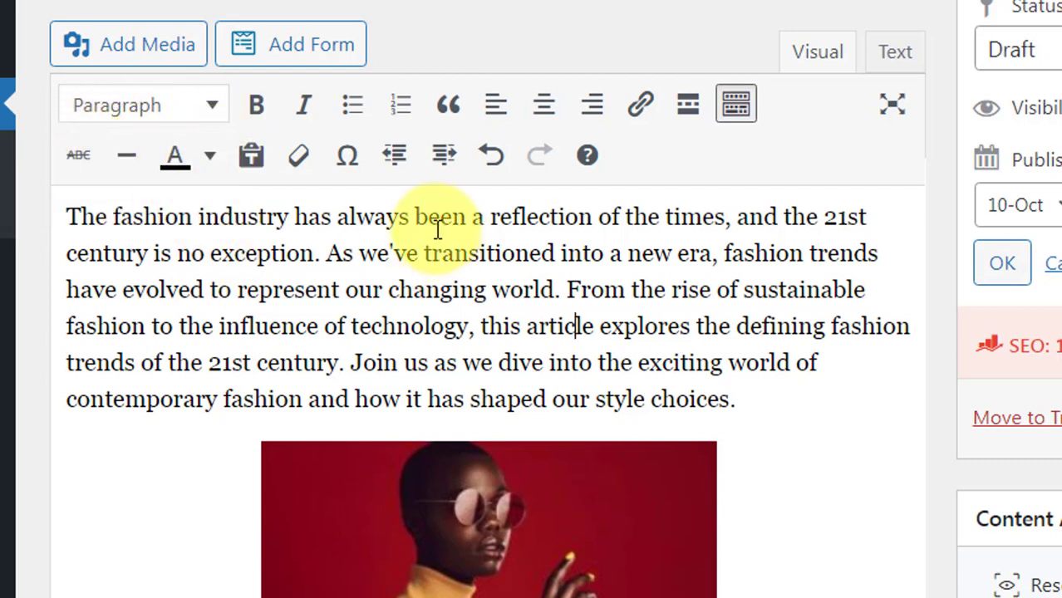
{"action": "left_click_drag", "start_coordinate": [714, 337], "coordinate": [472, 274]}
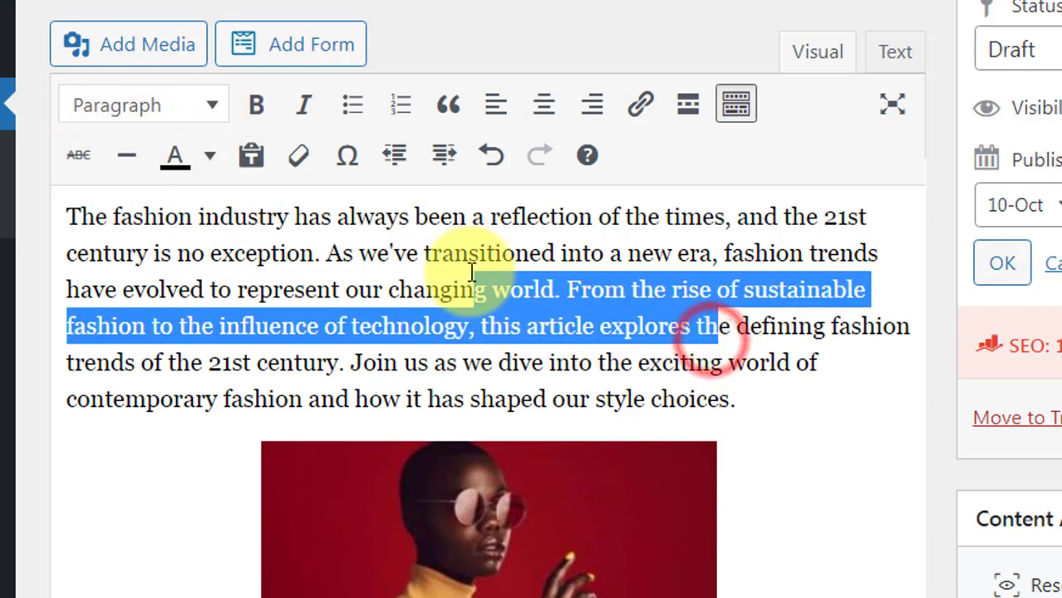
{"action": "left_click", "coordinate": [434, 254]}
{"action": "scroll", "coordinate": [283, 191], "scroll_direction": "up", "scroll_amount": 3}
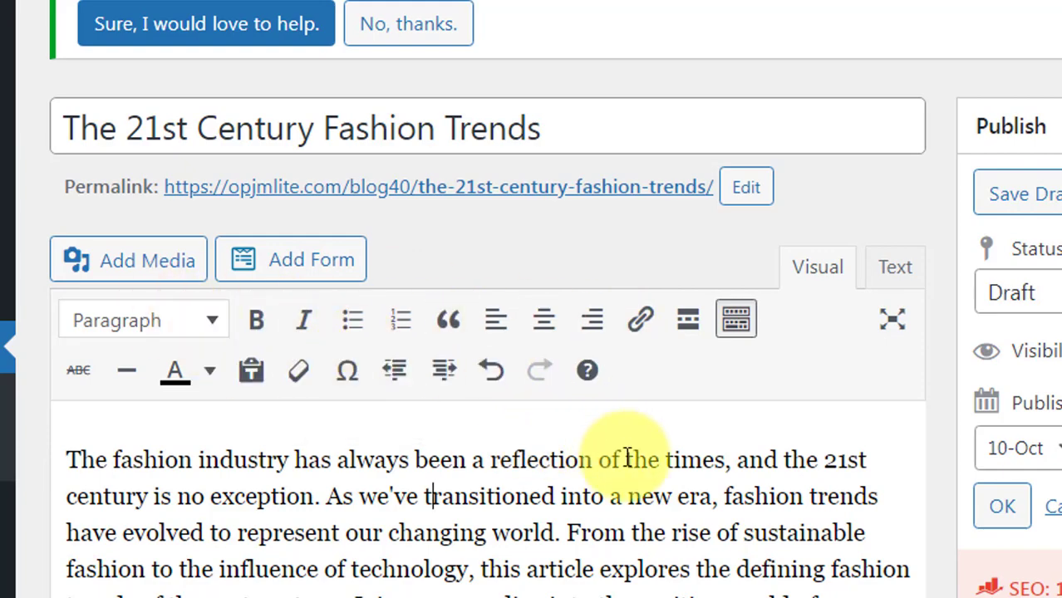
{"action": "scroll", "coordinate": [646, 460], "scroll_direction": "down", "scroll_amount": 3}
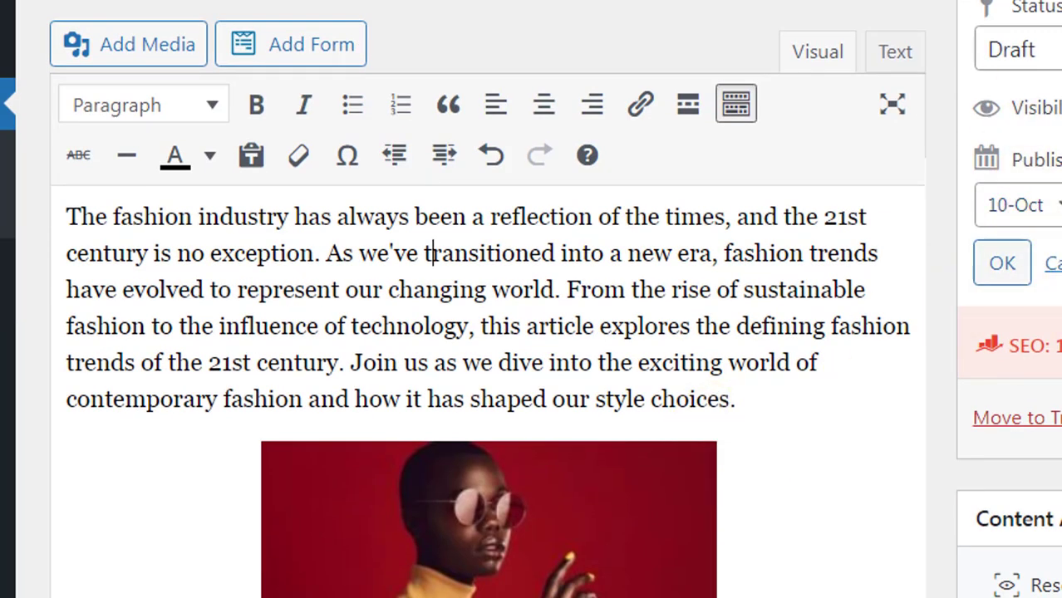
{"action": "scroll", "coordinate": [1058, 275], "scroll_direction": "down", "scroll_amount": 7}
{"action": "scroll", "coordinate": [1057, 420], "scroll_direction": "up", "scroll_amount": 5}
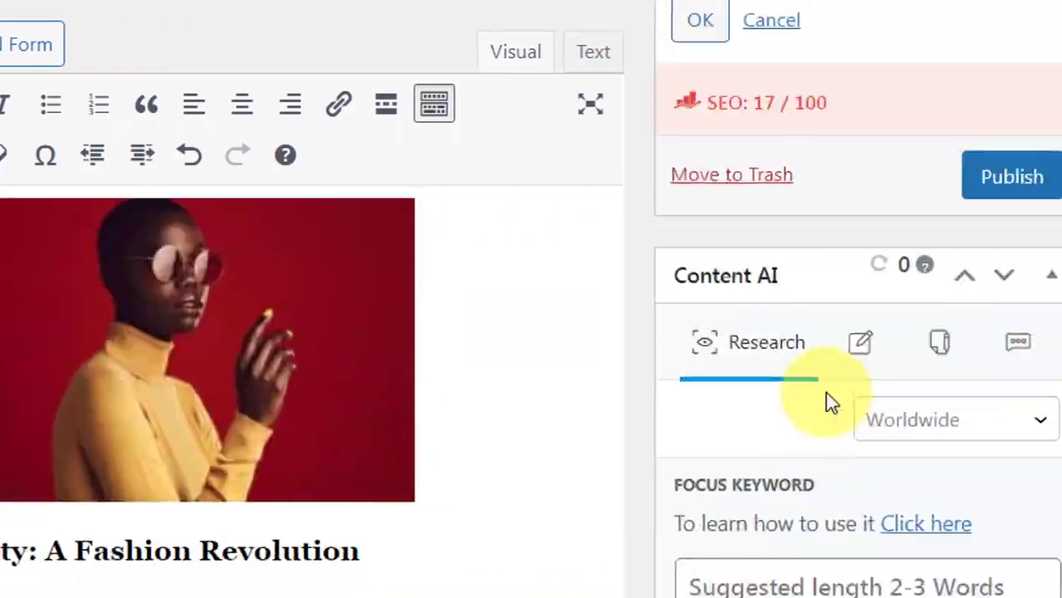
- Publish the page "The 21st Century Fashion Trends" with public visibility
{"action": "scroll", "coordinate": [825, 396], "scroll_direction": "up", "scroll_amount": 5}
{"action": "scroll", "coordinate": [809, 341], "scroll_direction": "down", "scroll_amount": 3}
{"action": "left_click", "coordinate": [953, 419]}
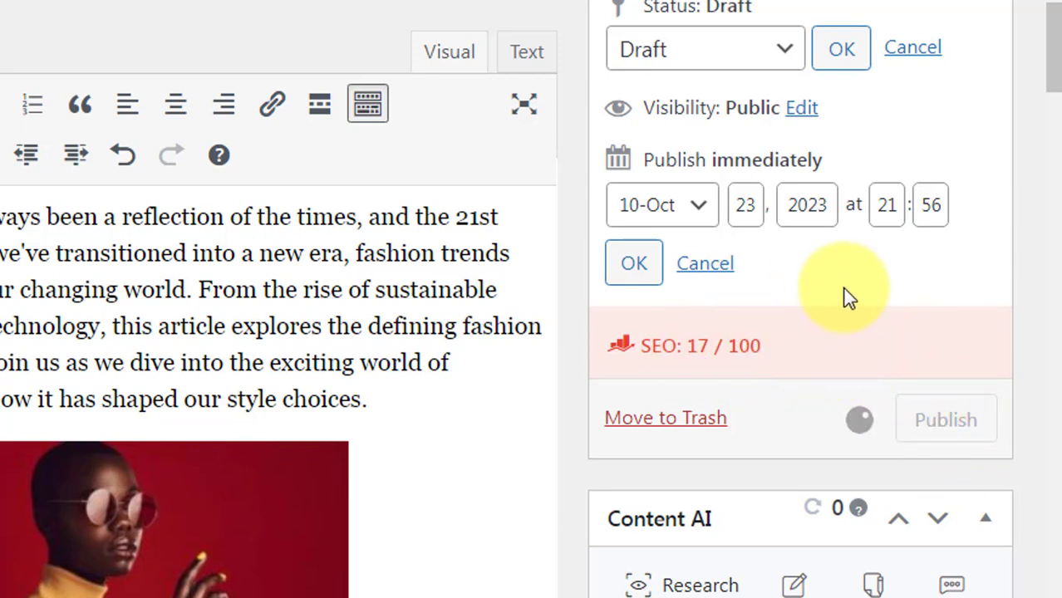
{"action": "scroll", "coordinate": [632, 312], "scroll_direction": "down", "scroll_amount": 3}
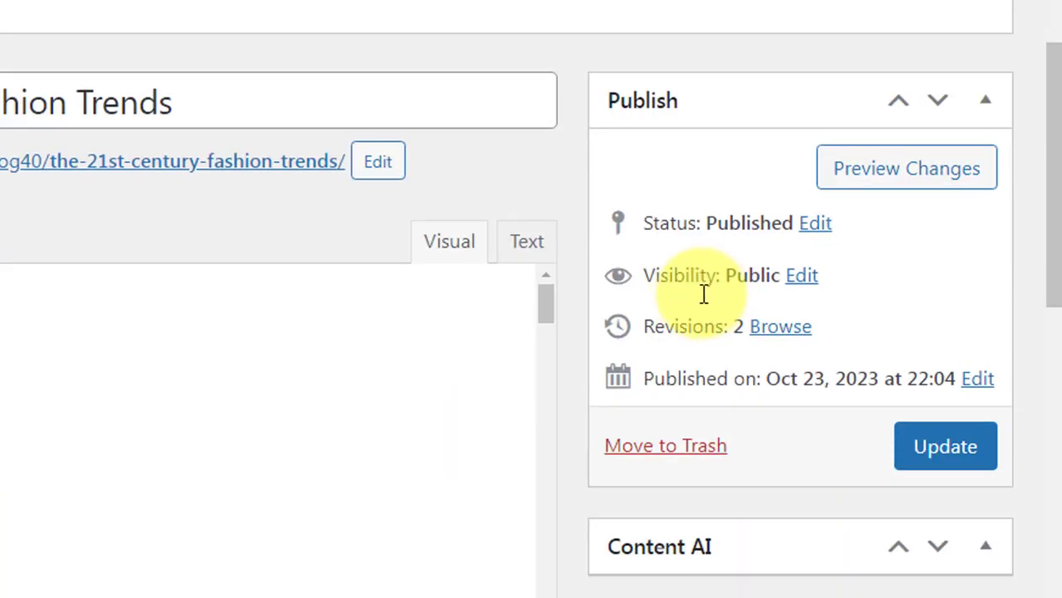
- Check the page's publishing status and details, and open a preview of the published page
{"action": "scroll", "coordinate": [748, 303], "scroll_direction": "down", "scroll_amount": 2}
{"action": "scroll", "coordinate": [808, 295], "scroll_direction": "up", "scroll_amount": 5}
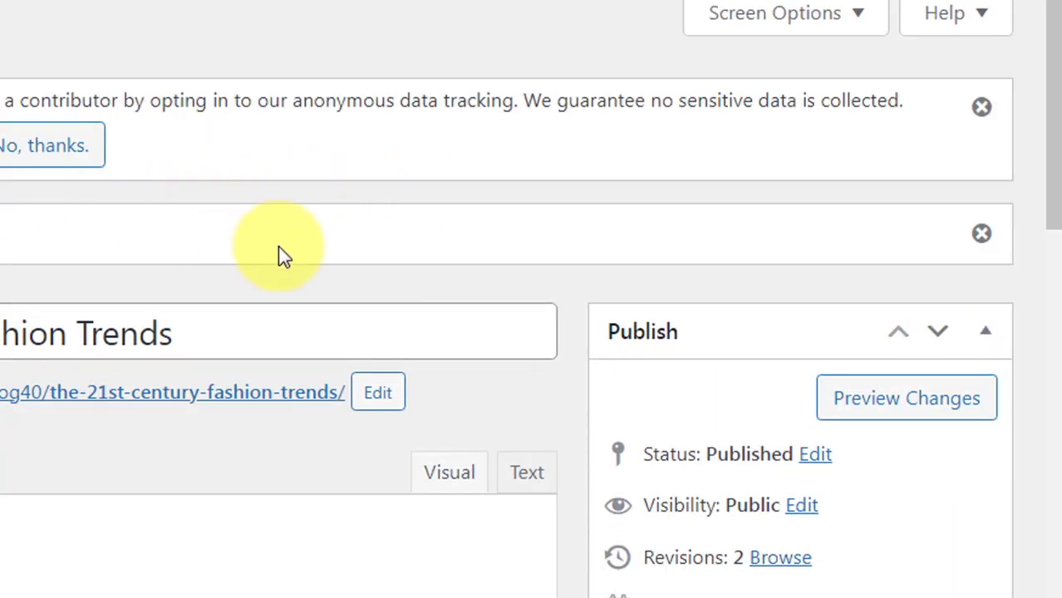
{"action": "scroll", "coordinate": [335, 413], "scroll_direction": "down", "scroll_amount": 2}
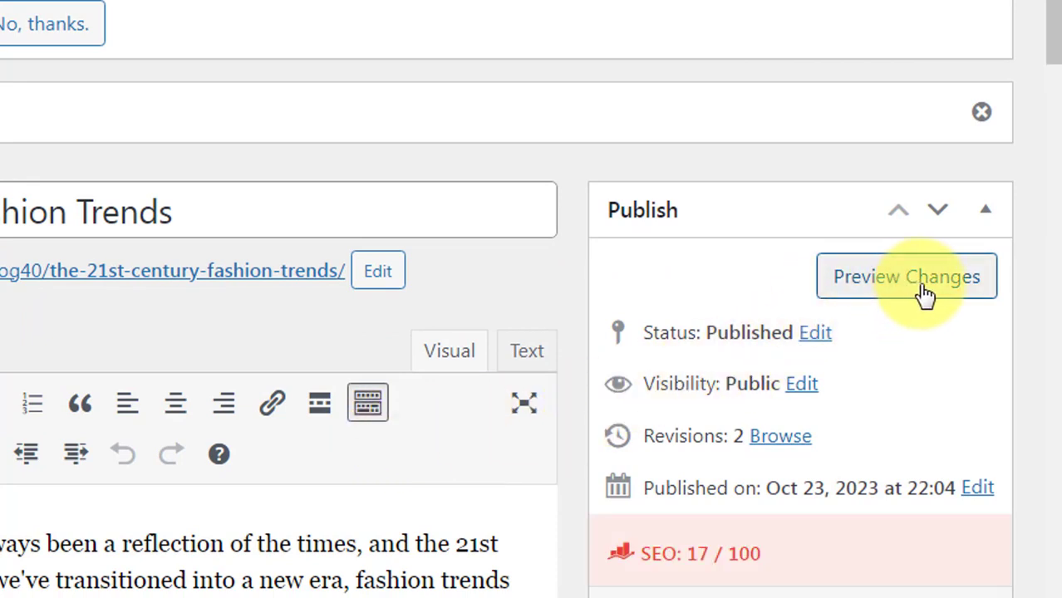
{"action": "left_click", "coordinate": [899, 277]}
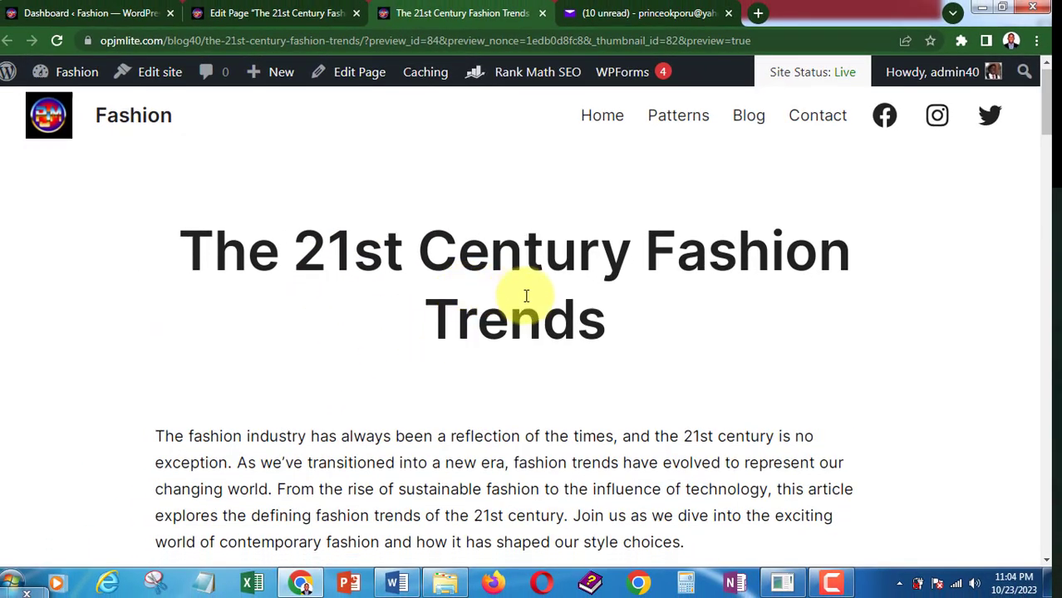
- Review the previewed page's title, introduction, image, Sustainability section with its link, and Fast Fashion vs. Slow Fashion section
{"action": "scroll", "coordinate": [446, 315], "scroll_direction": "down", "scroll_amount": 1}
{"action": "scroll", "coordinate": [391, 284], "scroll_direction": "up", "scroll_amount": 1}
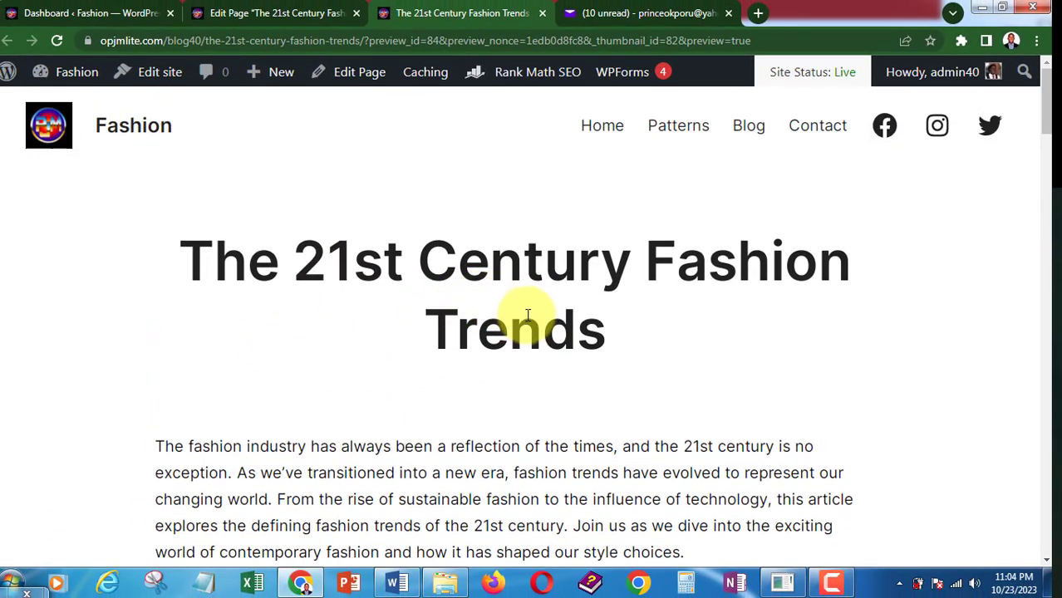
{"action": "scroll", "coordinate": [534, 303], "scroll_direction": "down", "scroll_amount": 3}
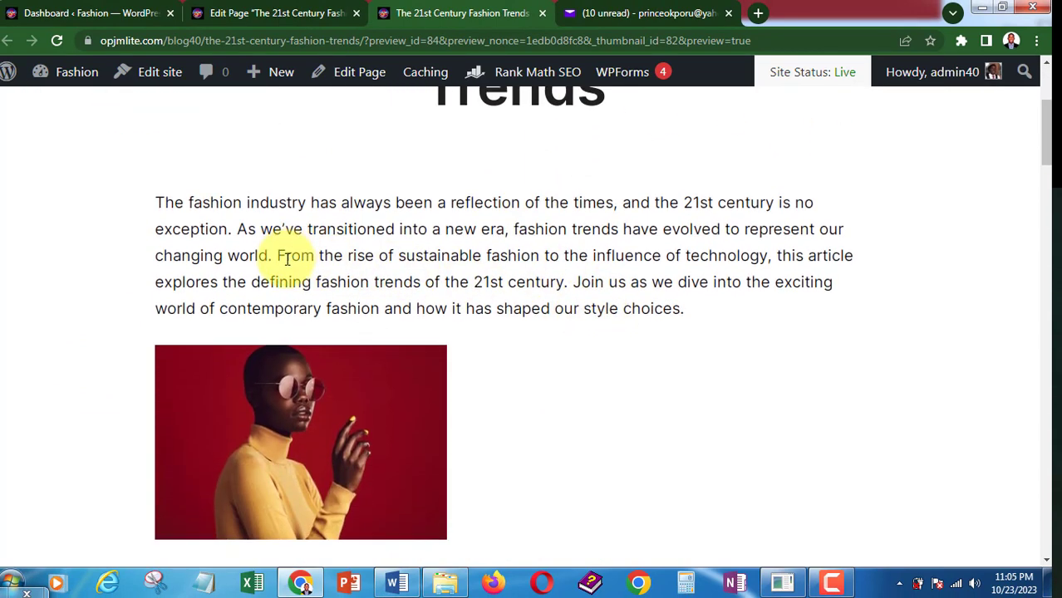
{"action": "scroll", "coordinate": [287, 258], "scroll_direction": "down", "scroll_amount": 2}
{"action": "scroll", "coordinate": [297, 274], "scroll_direction": "down", "scroll_amount": 6}
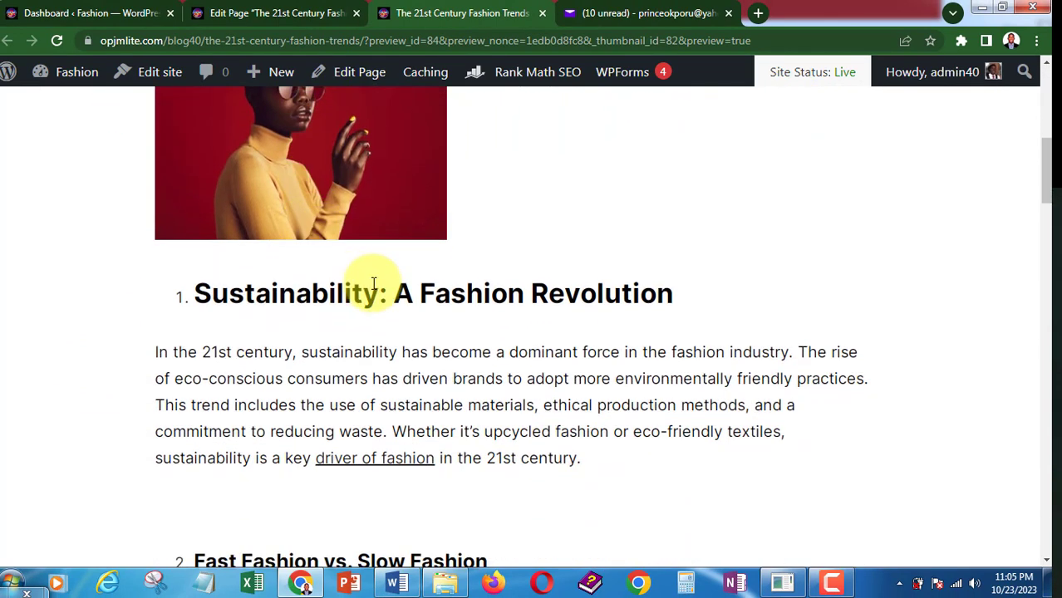
{"action": "scroll", "coordinate": [431, 281], "scroll_direction": "up", "scroll_amount": 2}
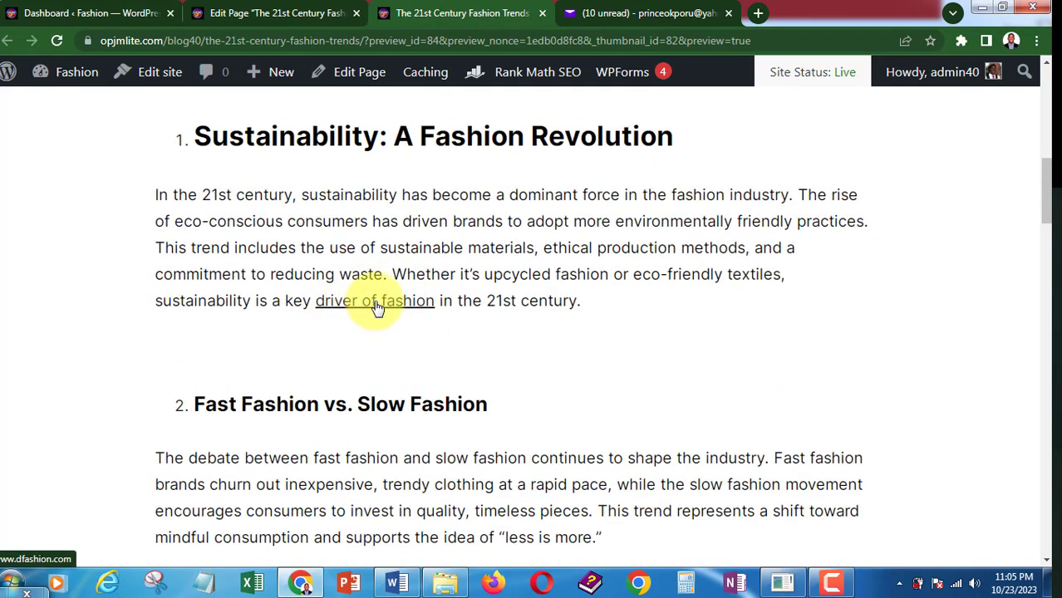
{"action": "scroll", "coordinate": [495, 325], "scroll_direction": "down", "scroll_amount": 3}
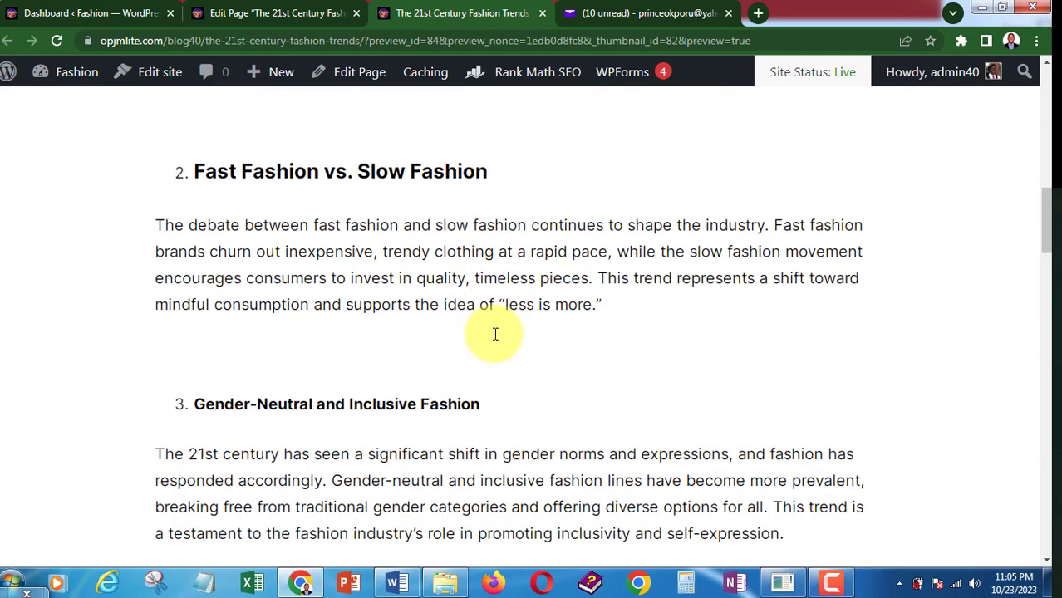
- Test the "driver of fashion" link in the Sustainability section and return to the page preview
{"action": "scroll", "coordinate": [384, 274], "scroll_direction": "up", "scroll_amount": 1}
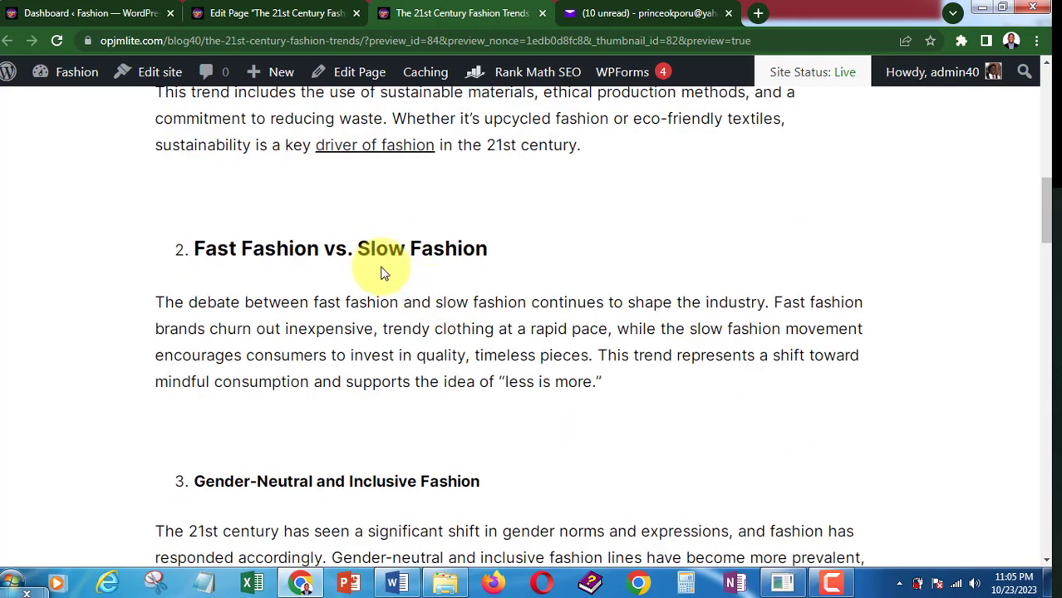
{"action": "left_click", "coordinate": [384, 149]}
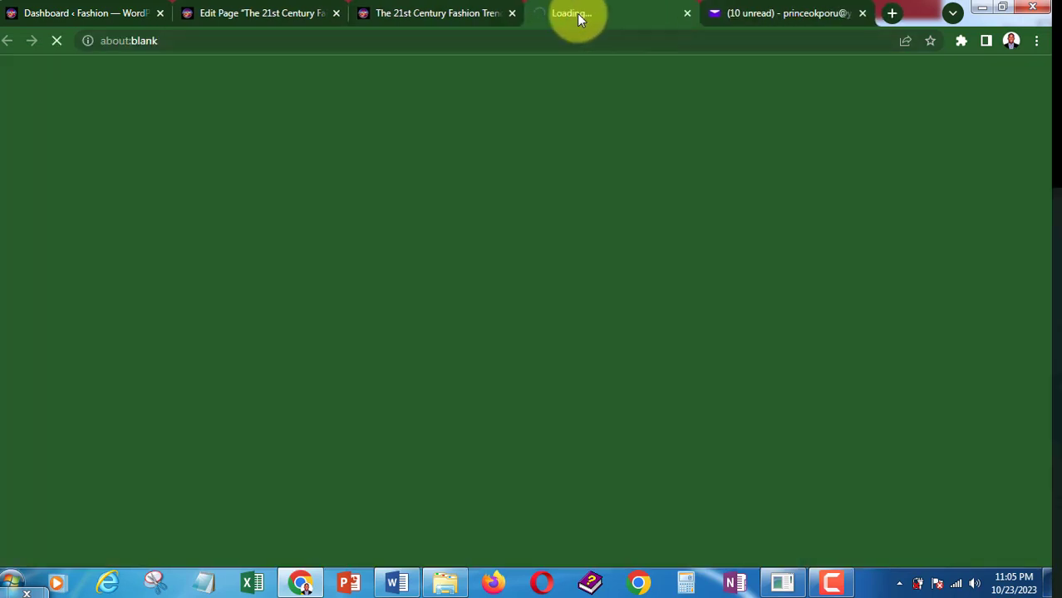
{"action": "left_click", "coordinate": [444, 9]}
- Examine the previewed page's remaining numbered sections through the Conclusion and footer, and return to the introduction's image
{"action": "scroll", "coordinate": [487, 387], "scroll_direction": "down", "scroll_amount": 10}
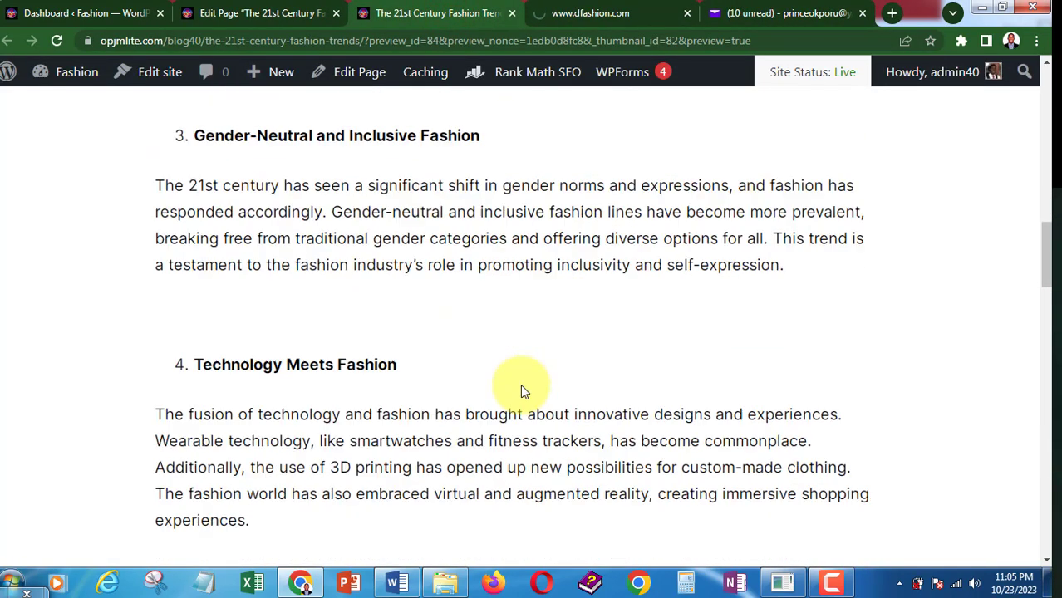
{"action": "scroll", "coordinate": [526, 376], "scroll_direction": "down", "scroll_amount": 15}
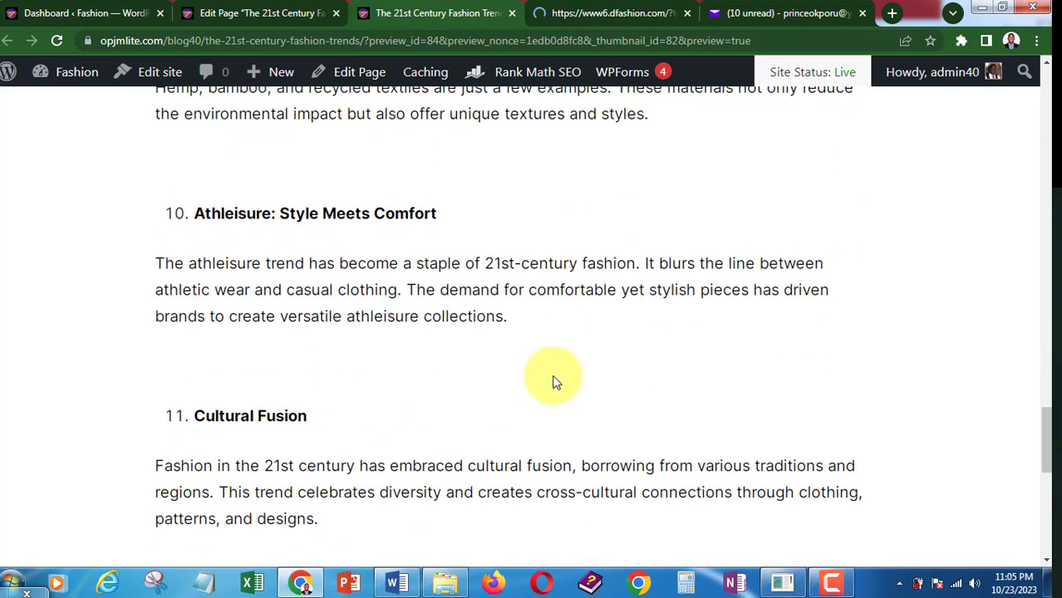
{"action": "scroll", "coordinate": [558, 381], "scroll_direction": "down", "scroll_amount": 1}
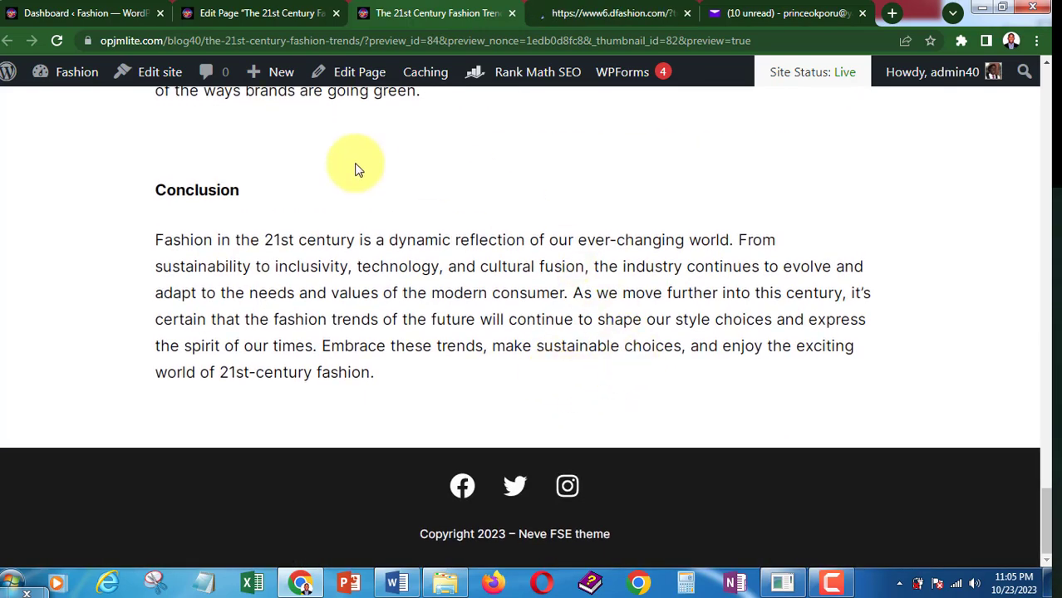
{"action": "scroll", "coordinate": [631, 295], "scroll_direction": "up", "scroll_amount": 15}
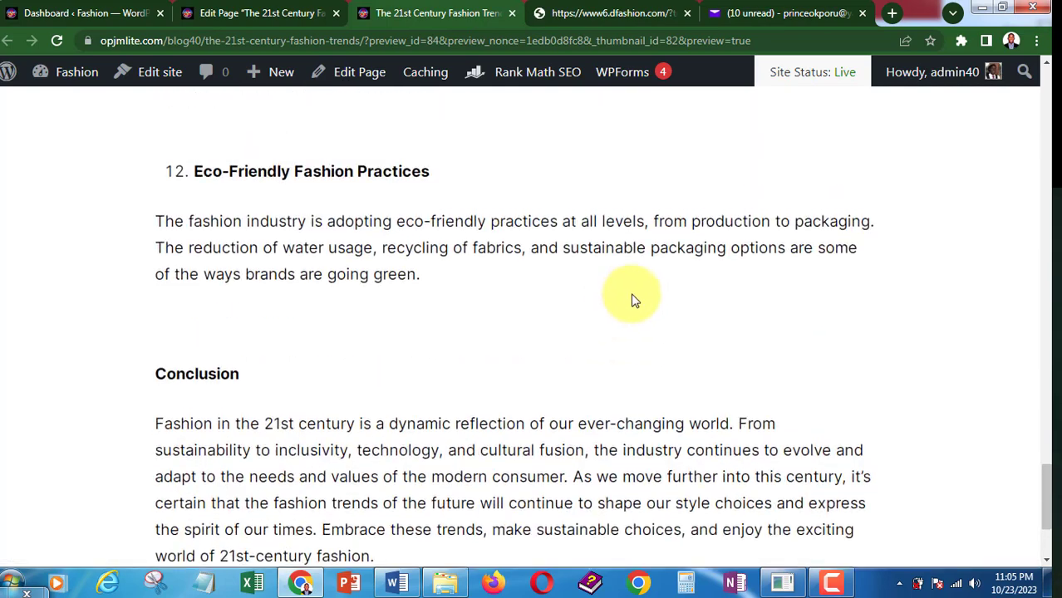
{"action": "scroll", "coordinate": [631, 295], "scroll_direction": "up", "scroll_amount": 15}
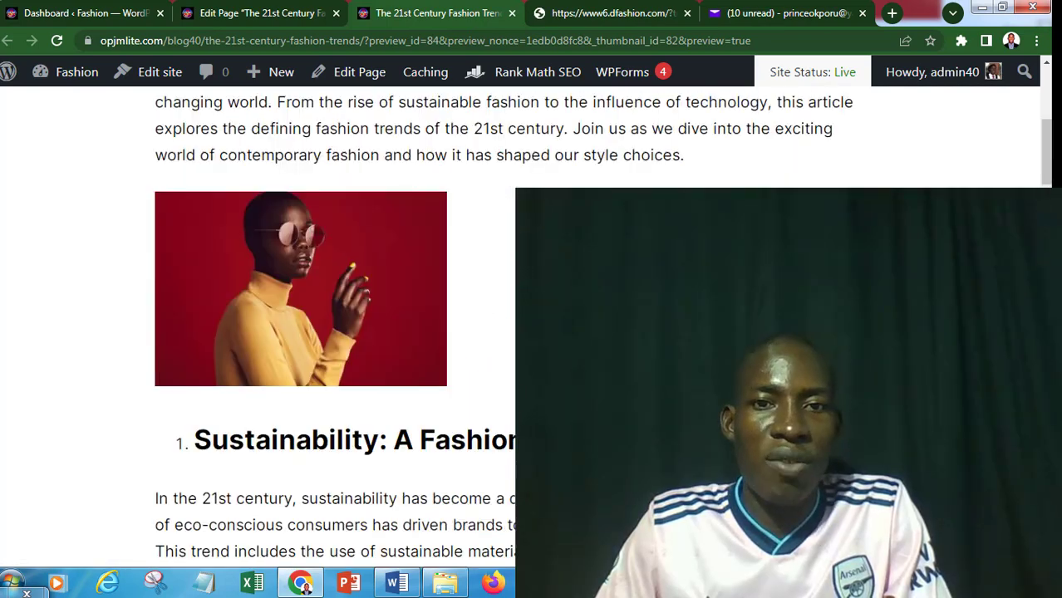